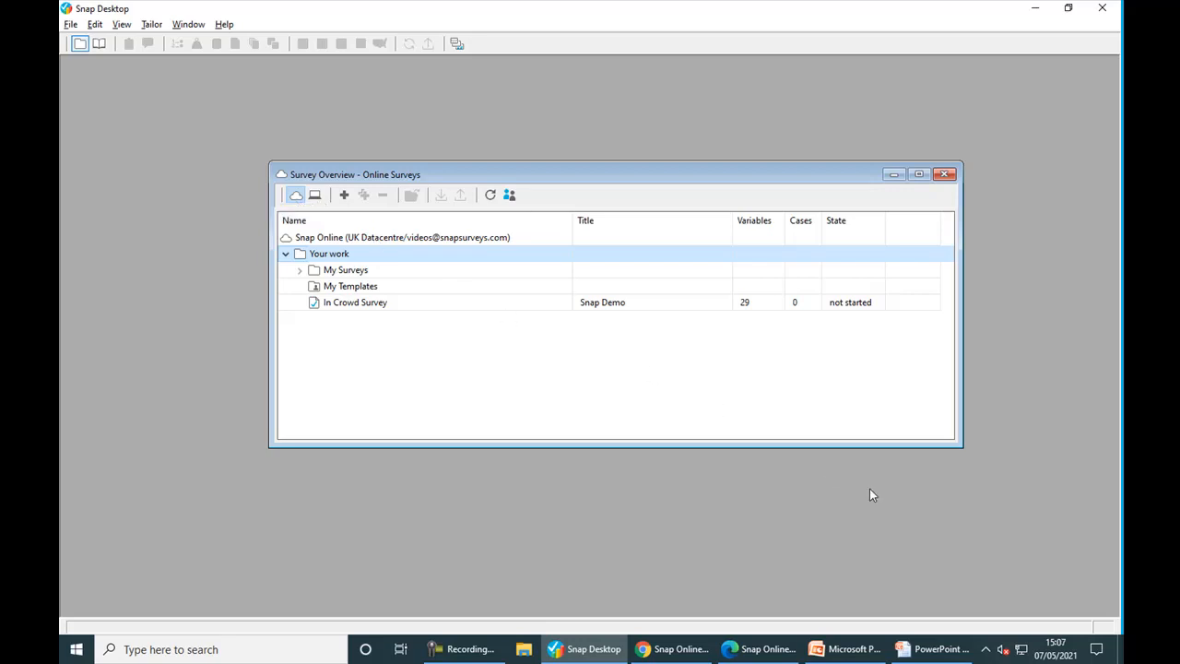
- Restore the Satisfaction survey from its Desktop archive into Snap Desktop's Offline Surveys
click(1118, 652)
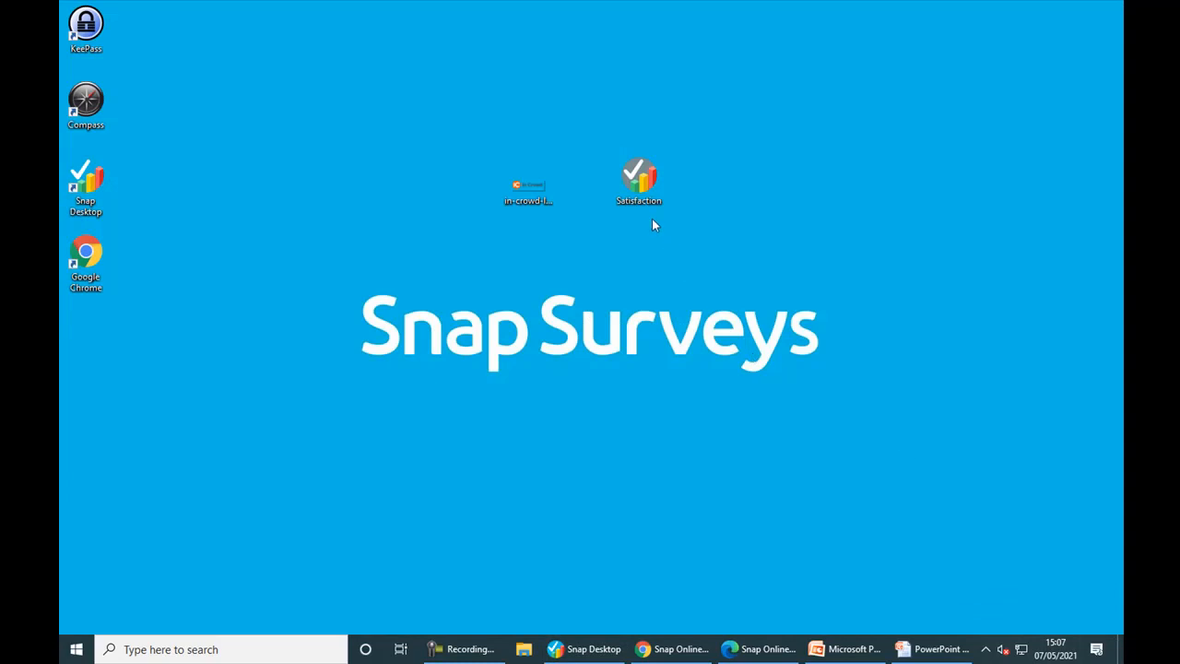
click(595, 649)
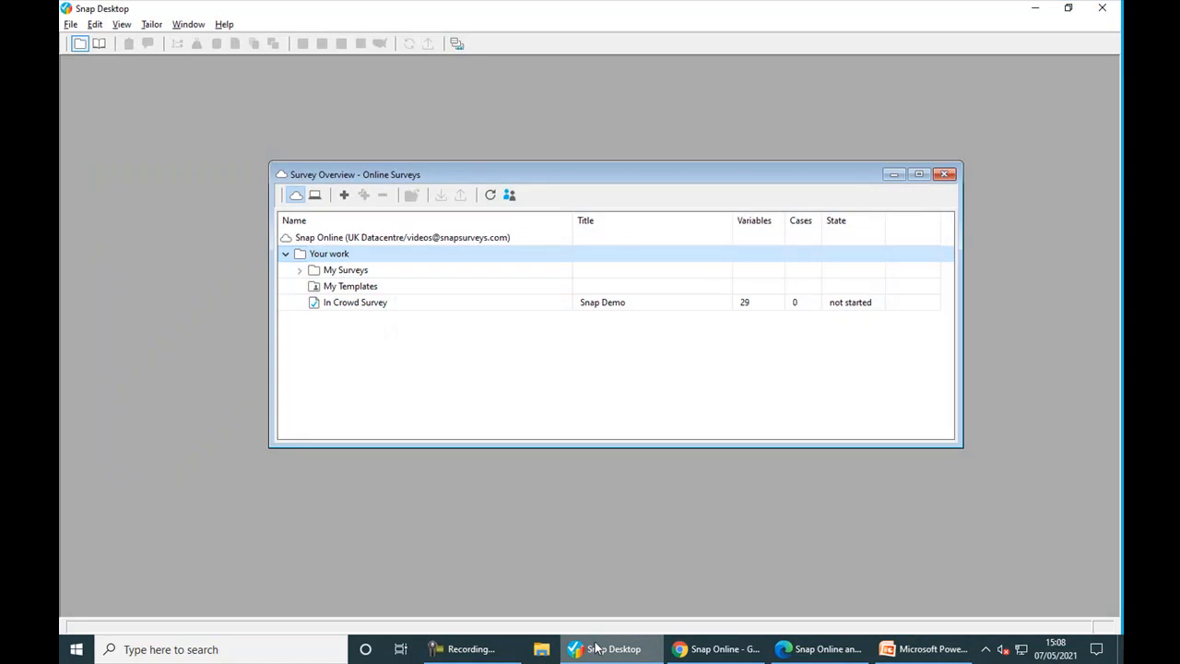
click(317, 196)
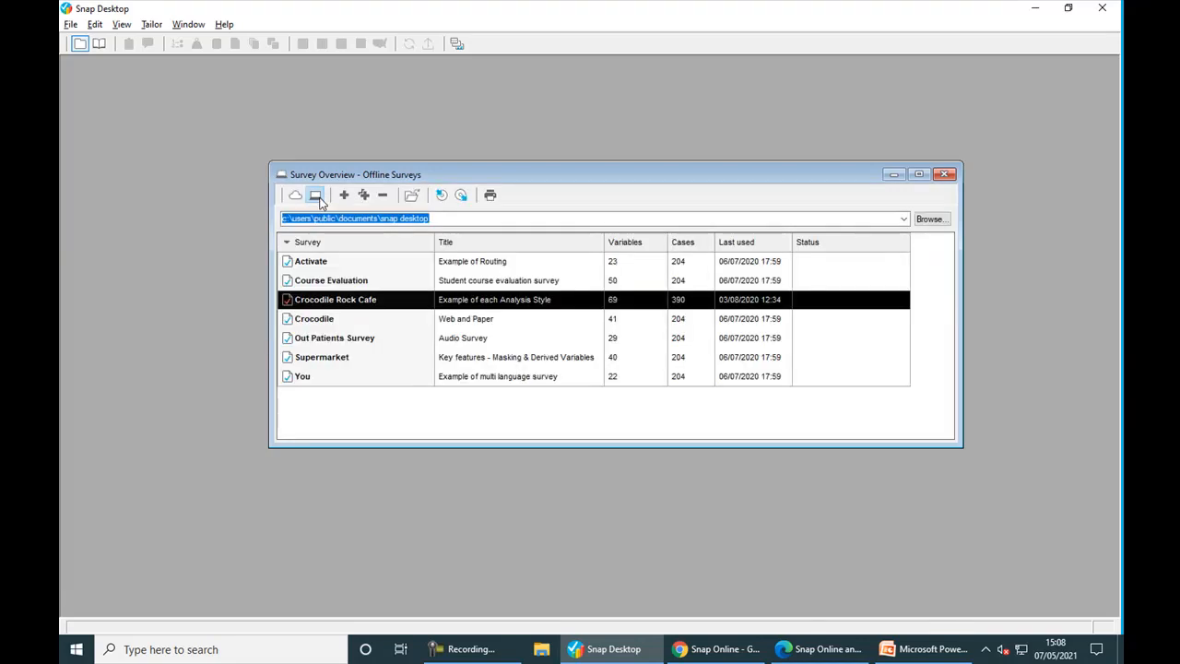
click(461, 197)
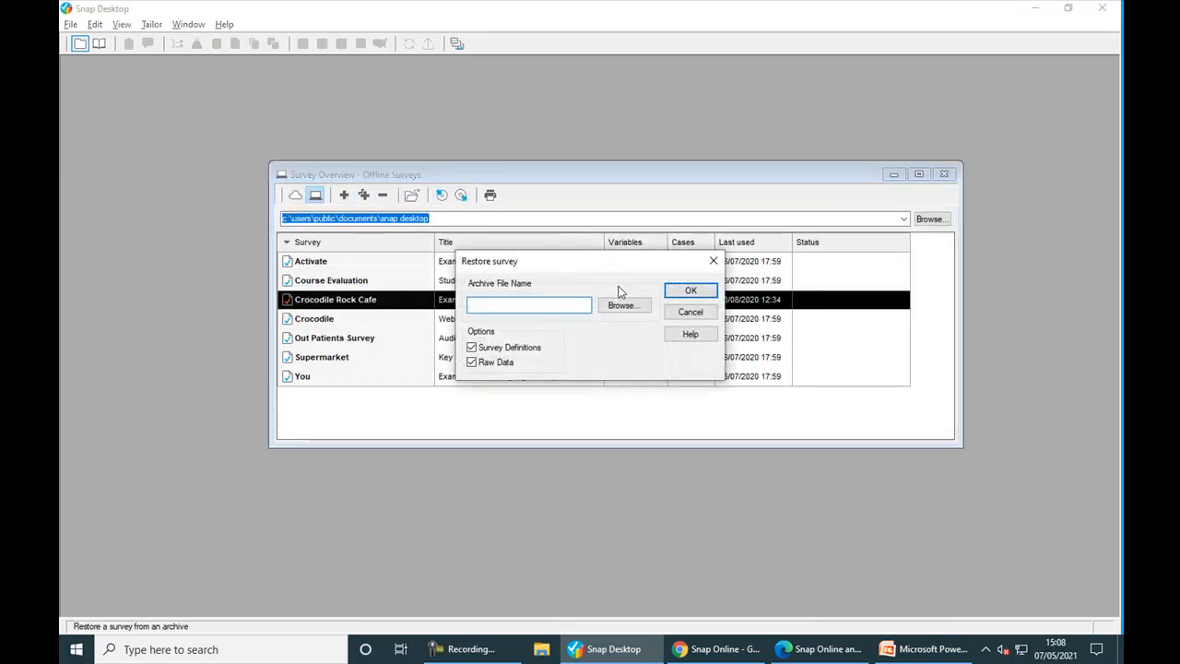
click(643, 306)
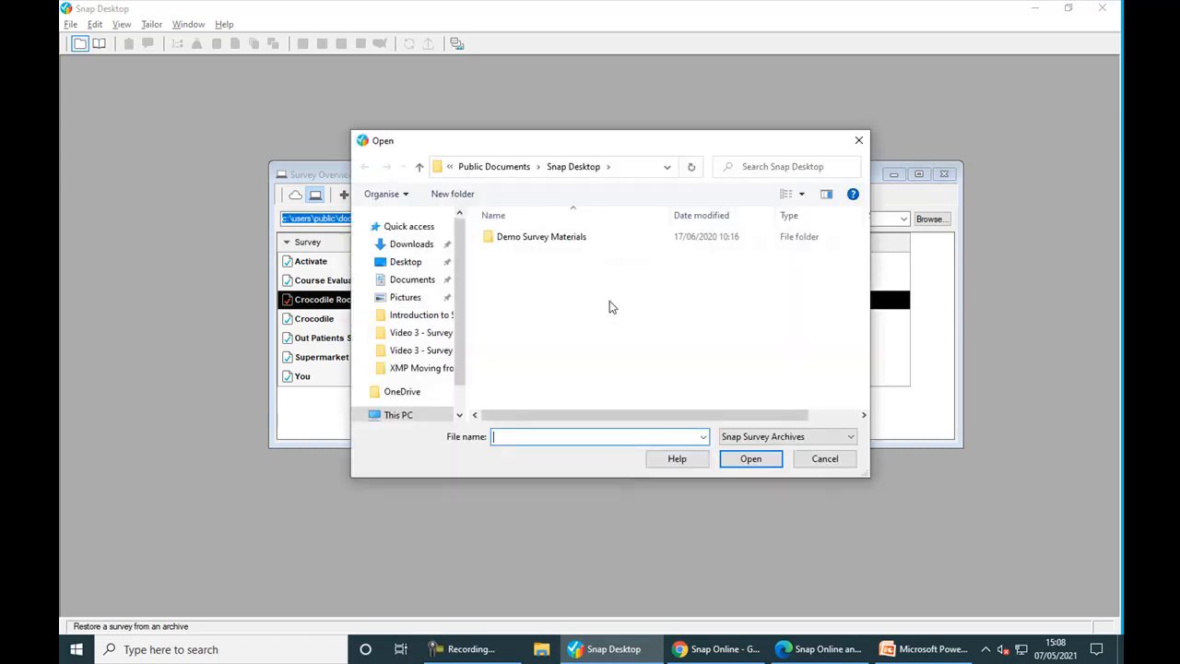
click(407, 261)
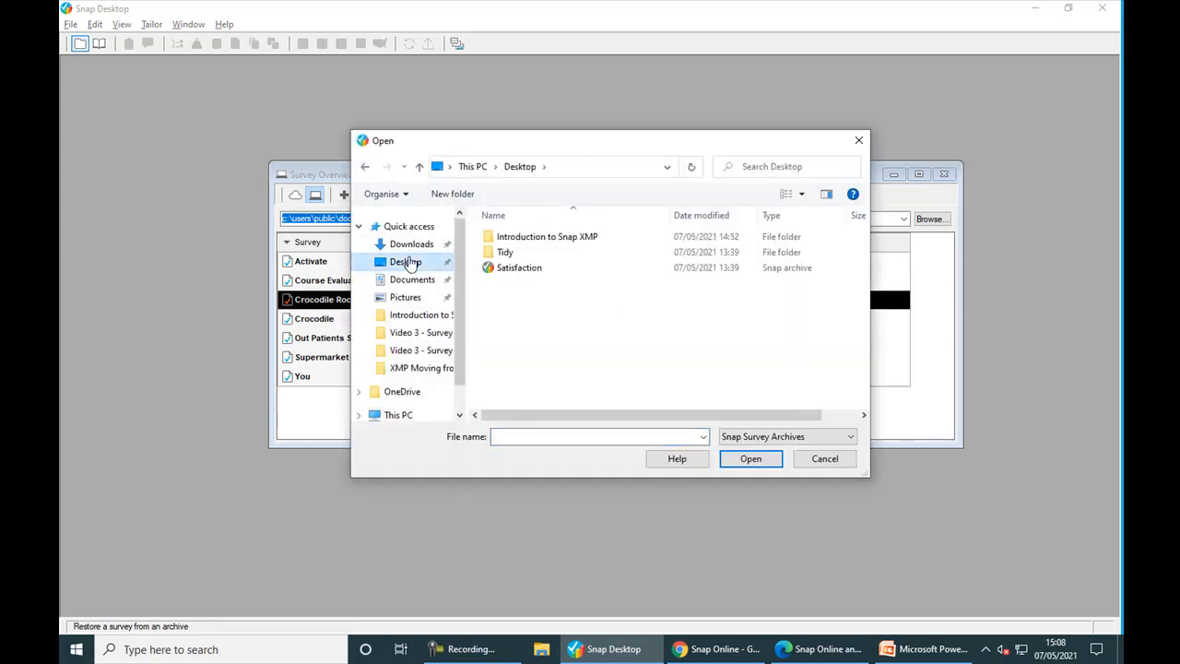
double_click(519, 267)
click(690, 291)
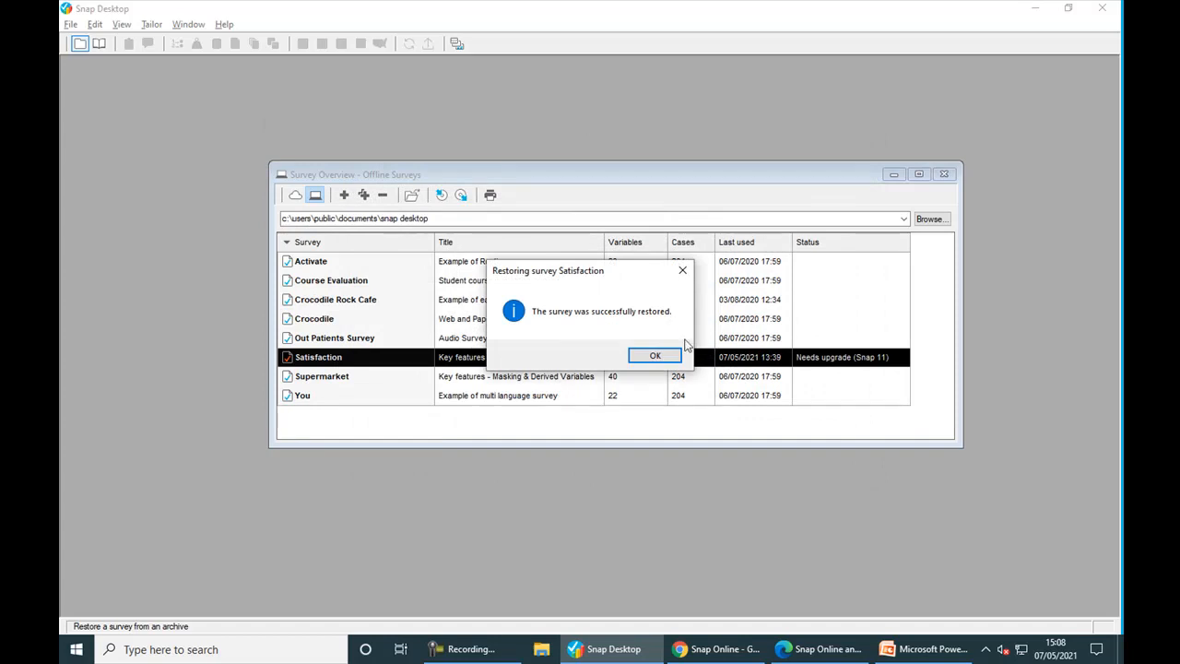
click(678, 358)
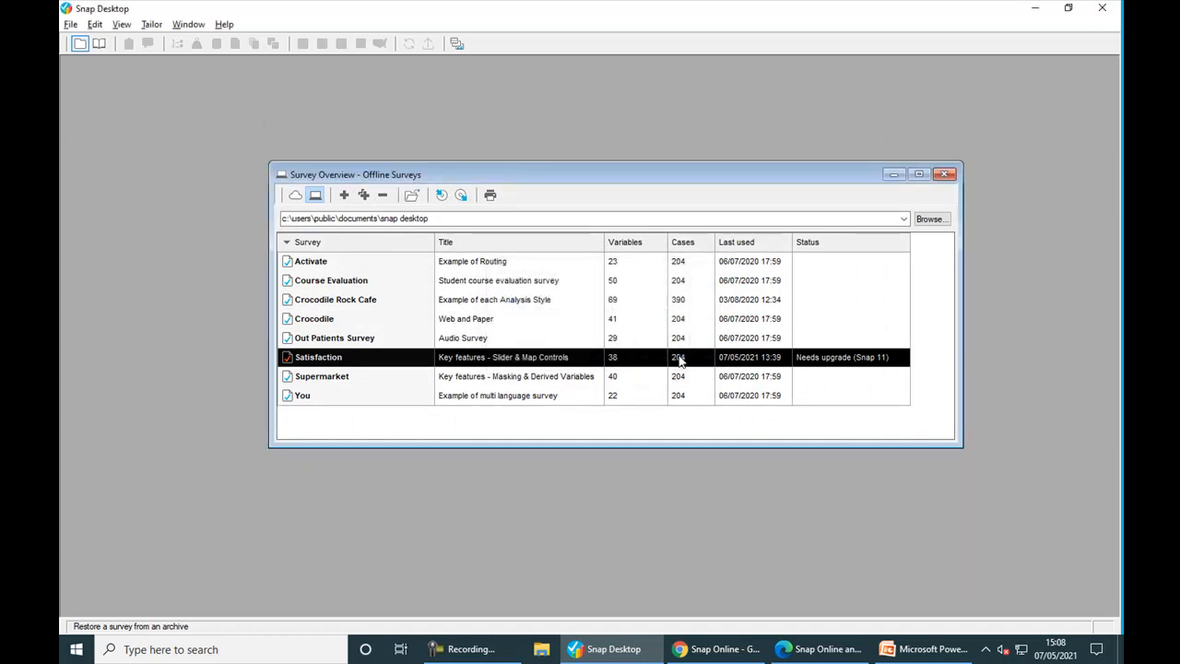
- Clone Satisfaction as an online survey named Satisfaction, saved under Your work
click(362, 195)
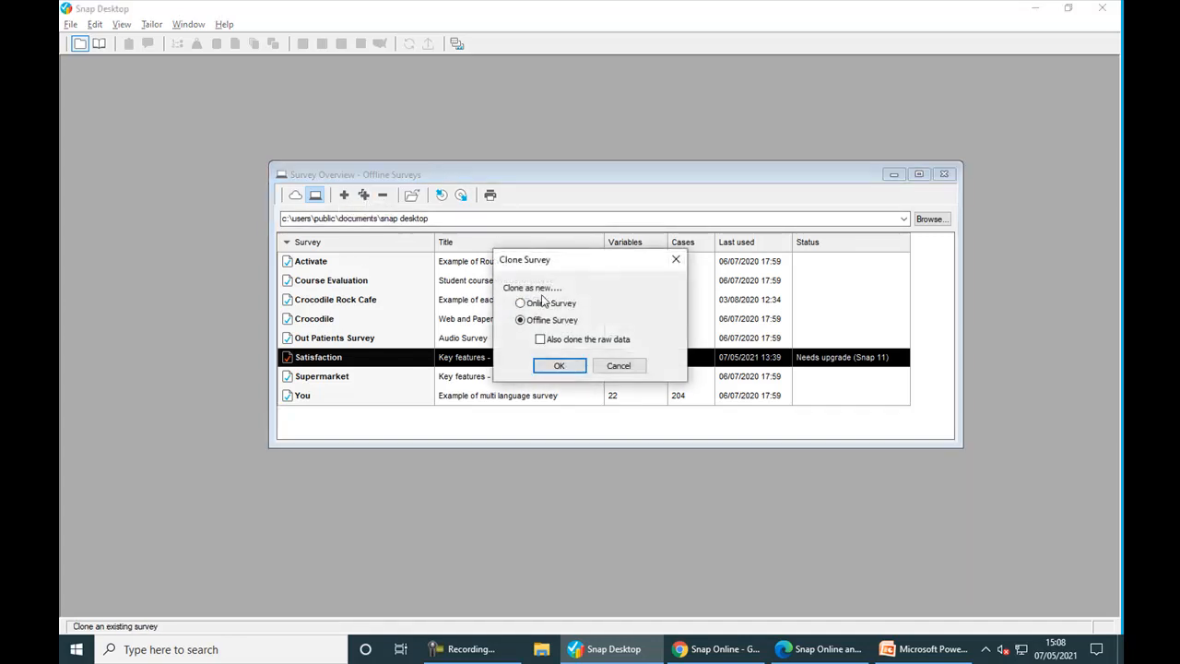
click(549, 309)
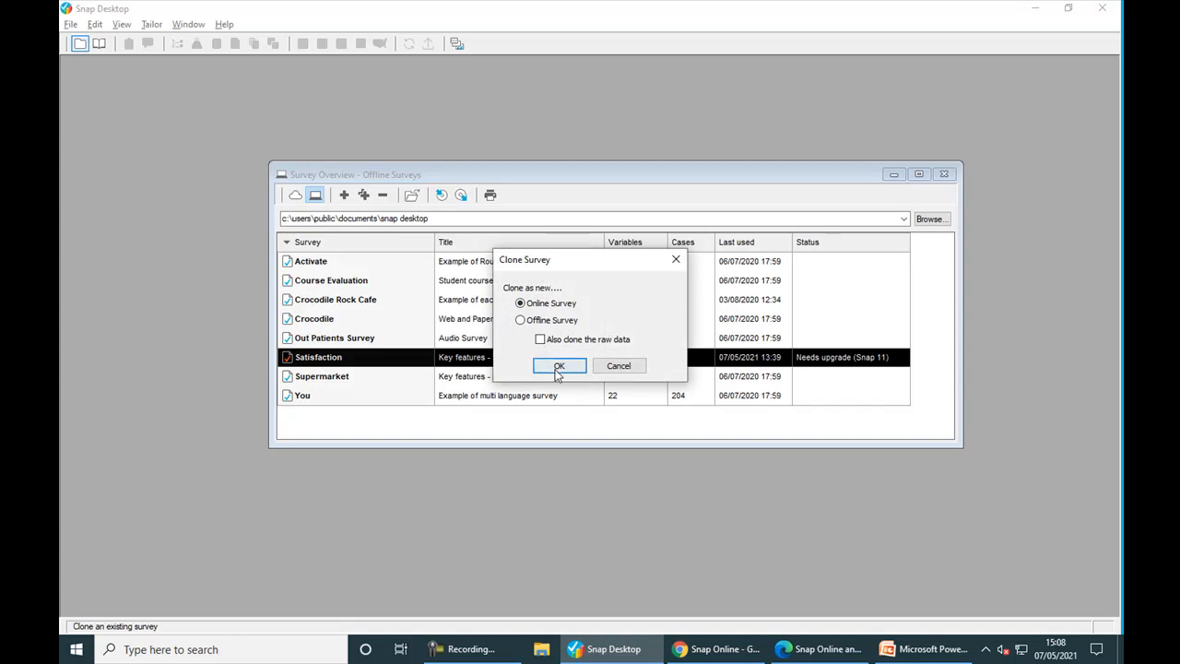
click(557, 368)
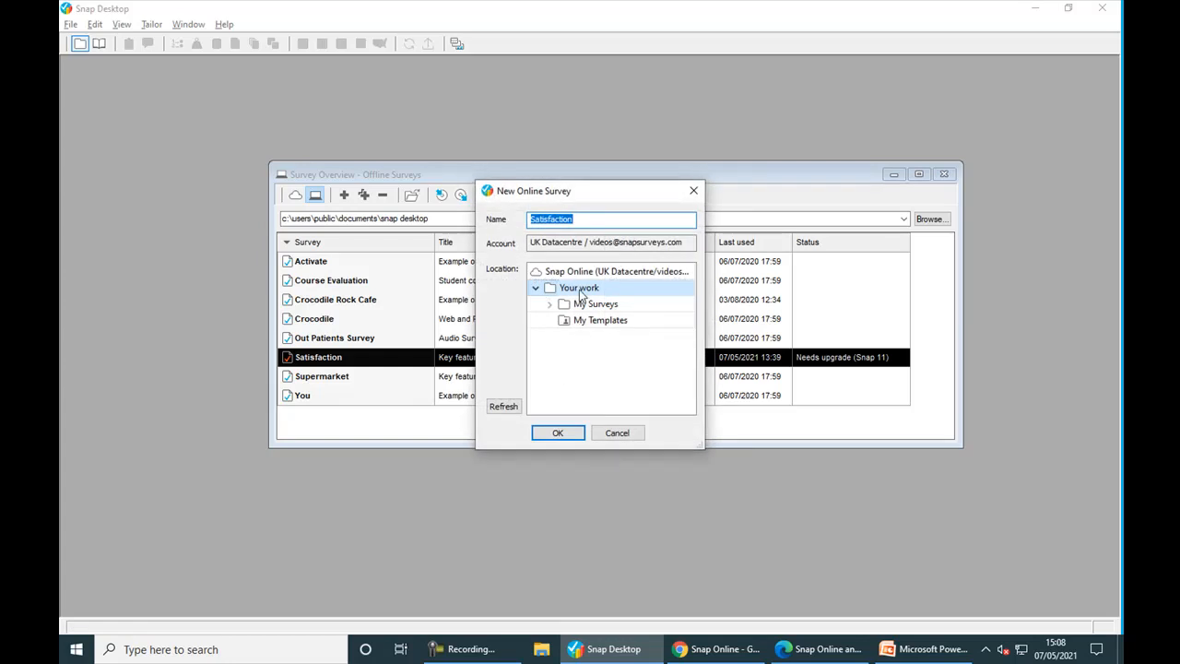
click(558, 432)
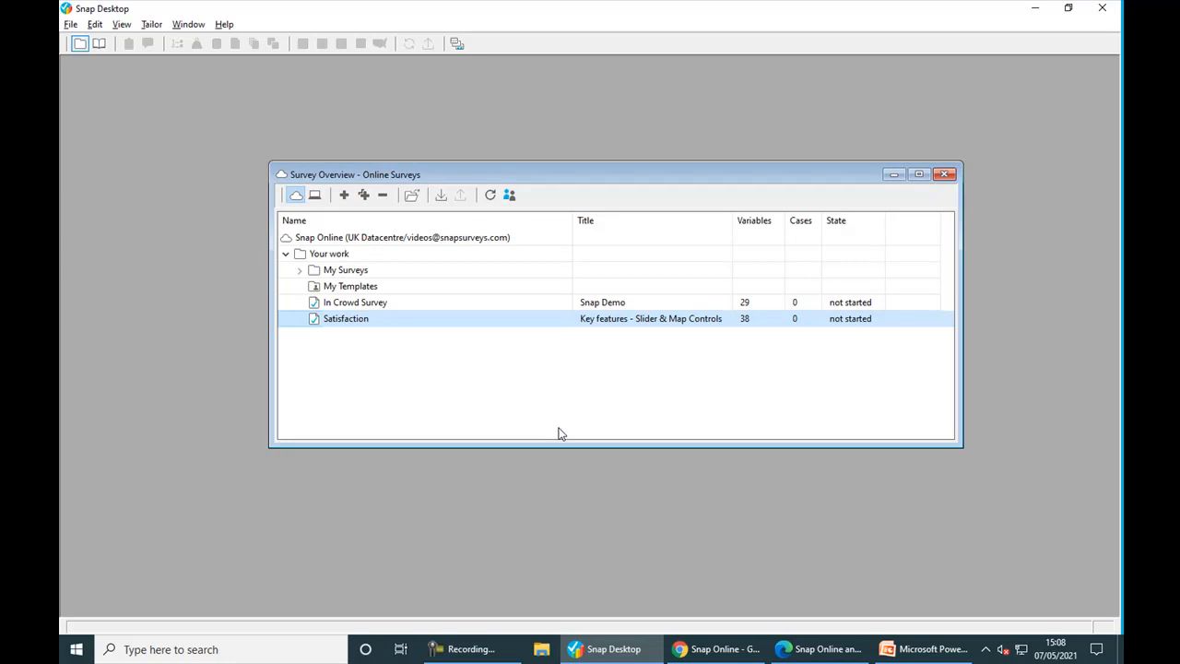
- Create a 'Demo Surveys' folder under Your work, then bring up the Snap Online login page
right_click(333, 261)
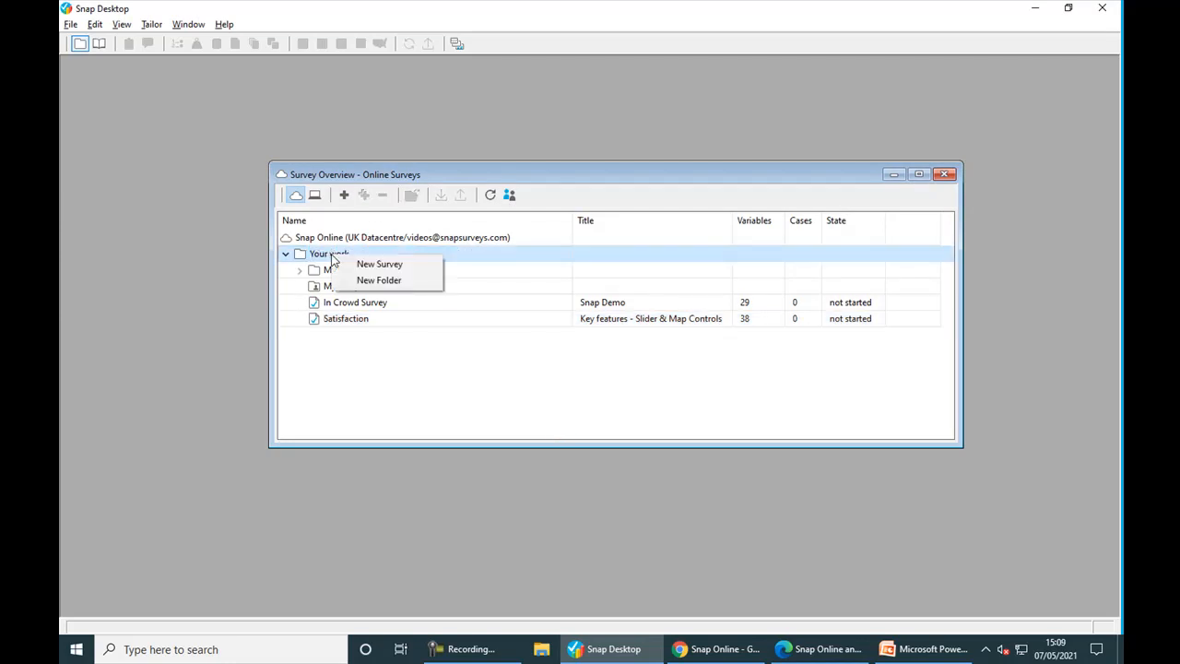
click(369, 280)
text(Dem)
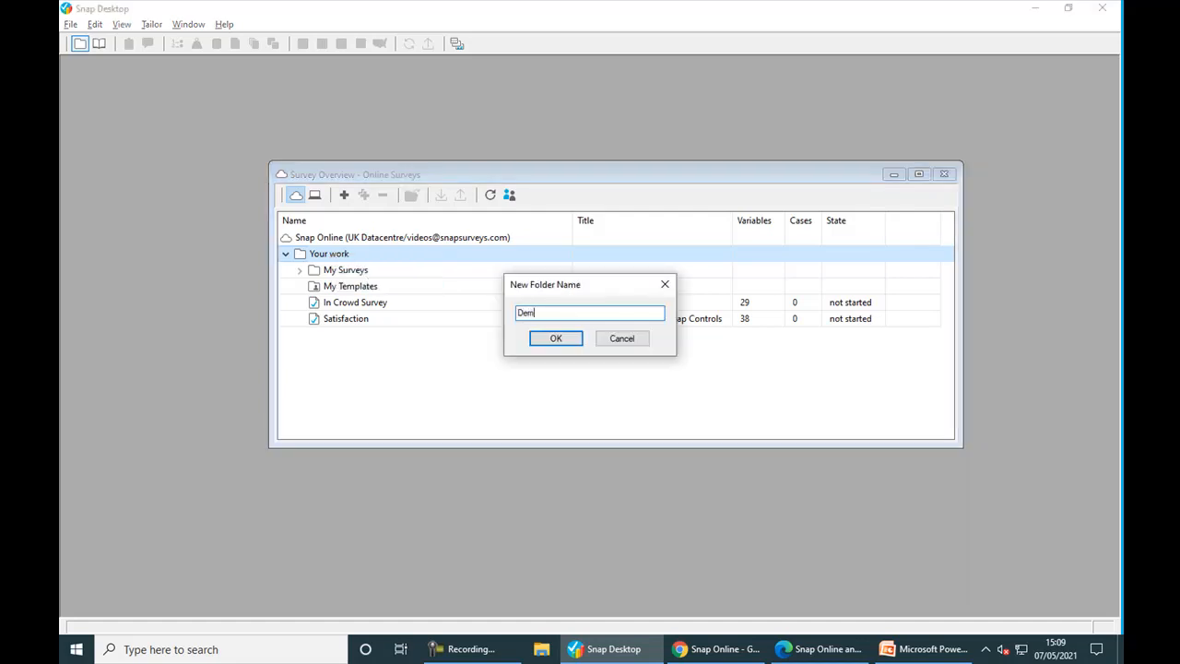
text(o Surveys)
click(543, 338)
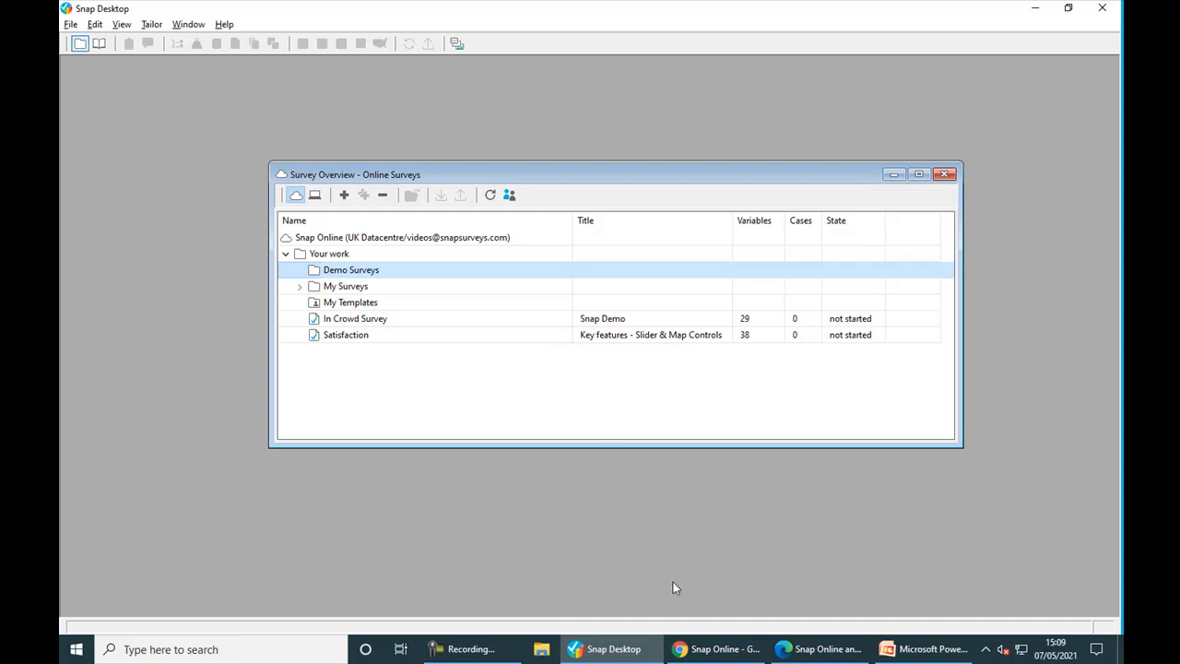
click(696, 651)
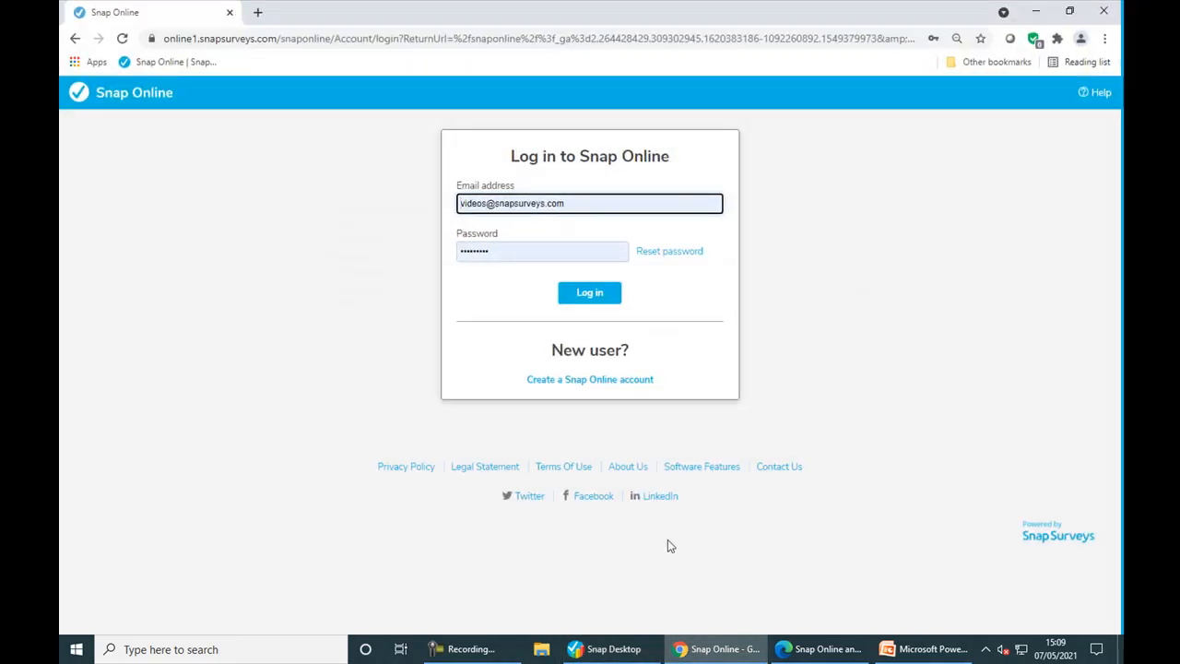
- Log in to Snap Online and move Satisfaction into the Demo Surveys folder, then return to Snap Desktop
click(591, 303)
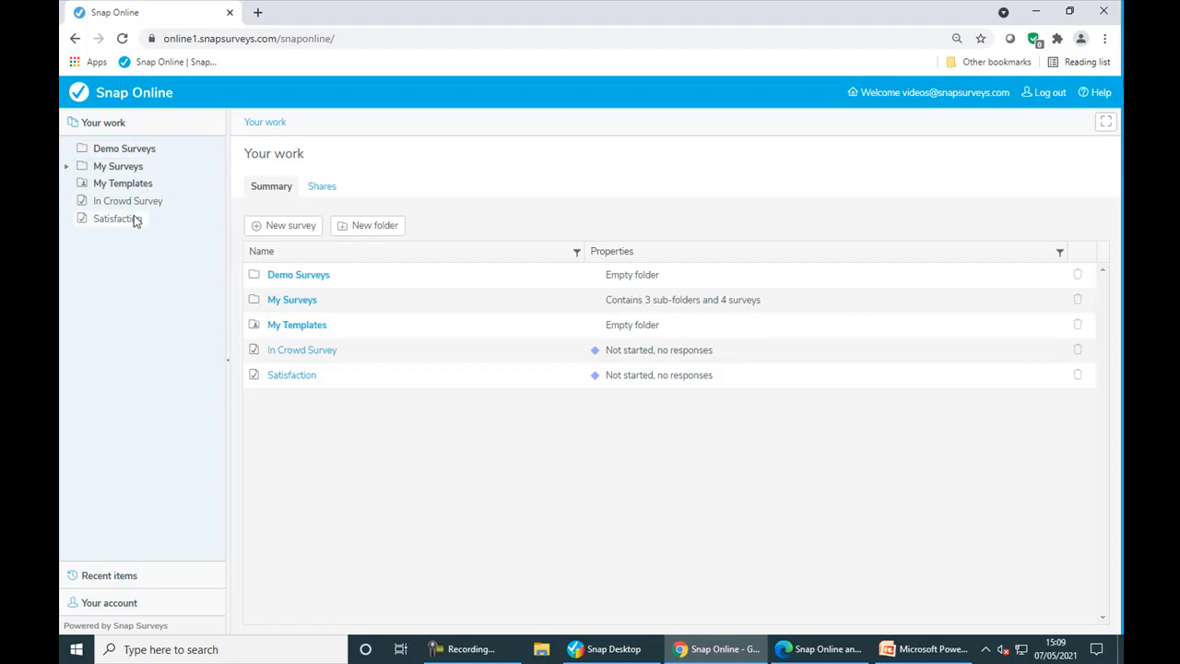
drag(127, 221, 114, 154)
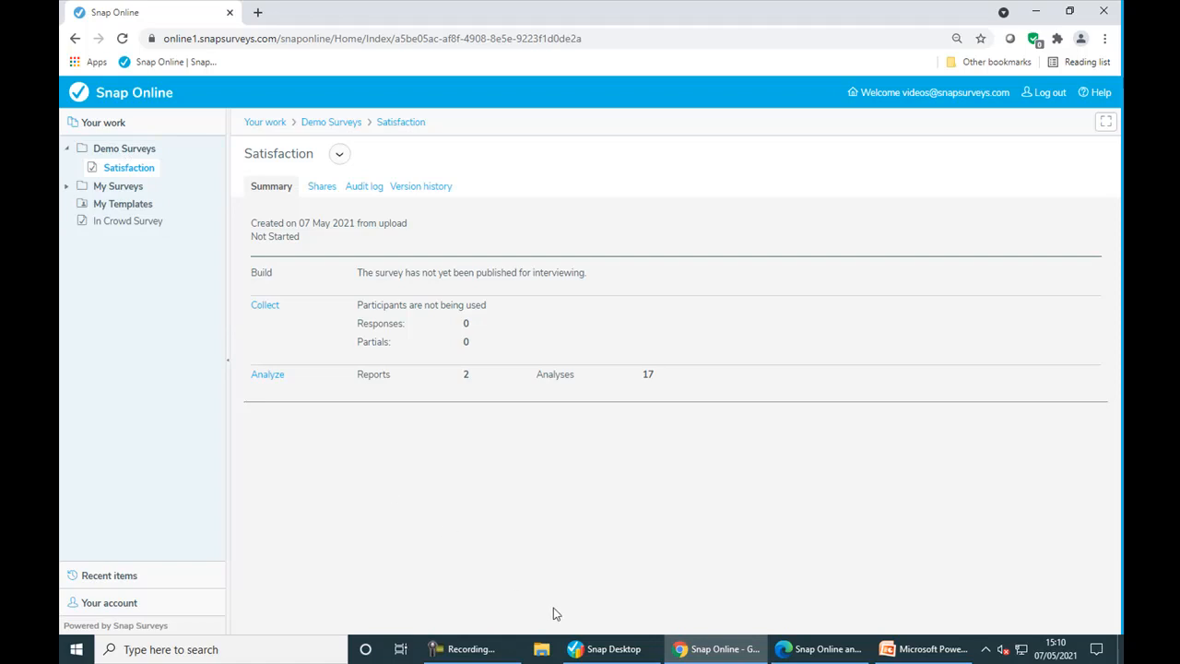
click(591, 652)
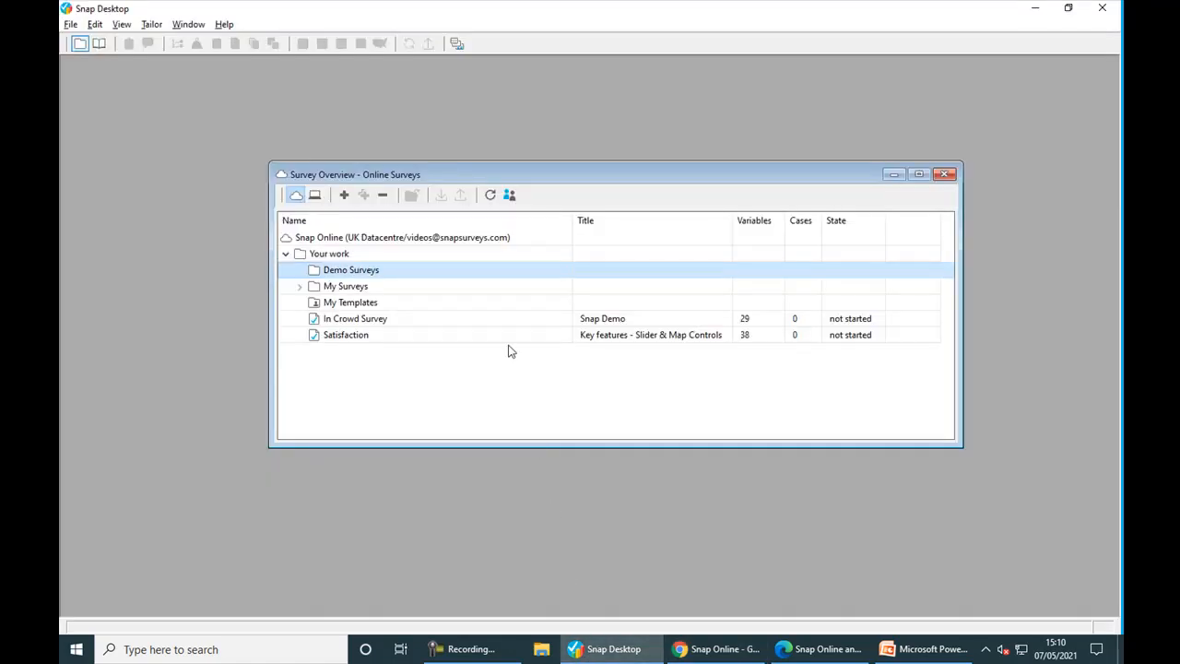
- Refresh the online list so Satisfaction shows under Demo Surveys, then start a new survey
click(489, 197)
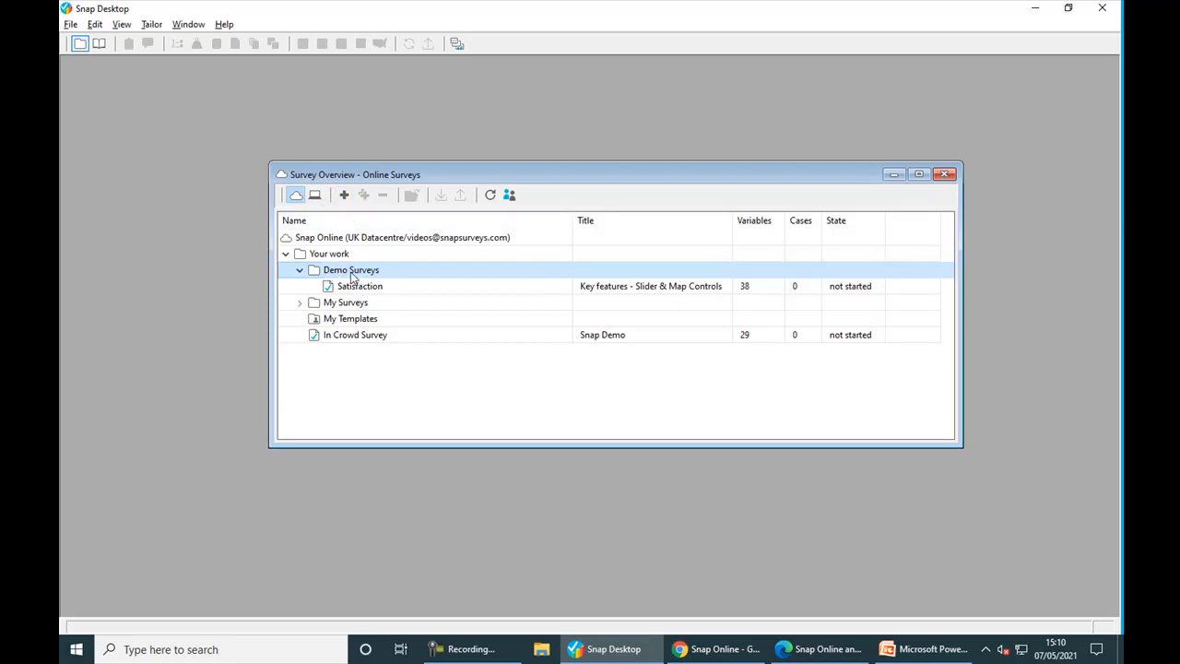
click(344, 195)
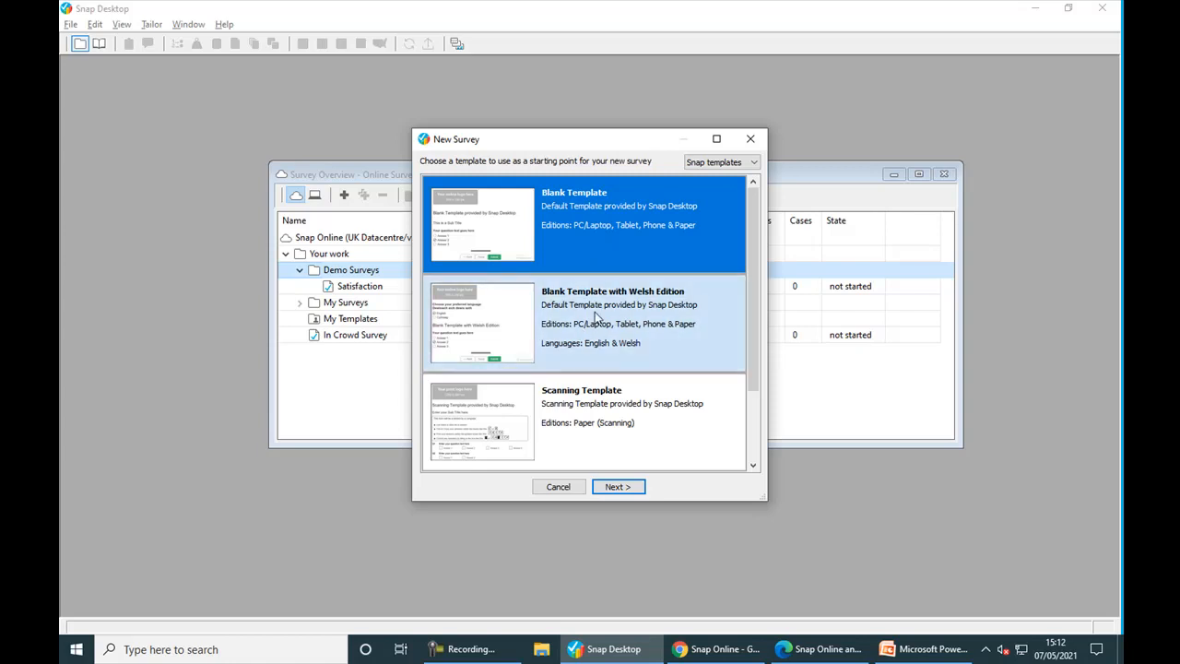
- Browse the user templates: Algood Wines, Algoods Survey Template and Algood Bank
click(755, 164)
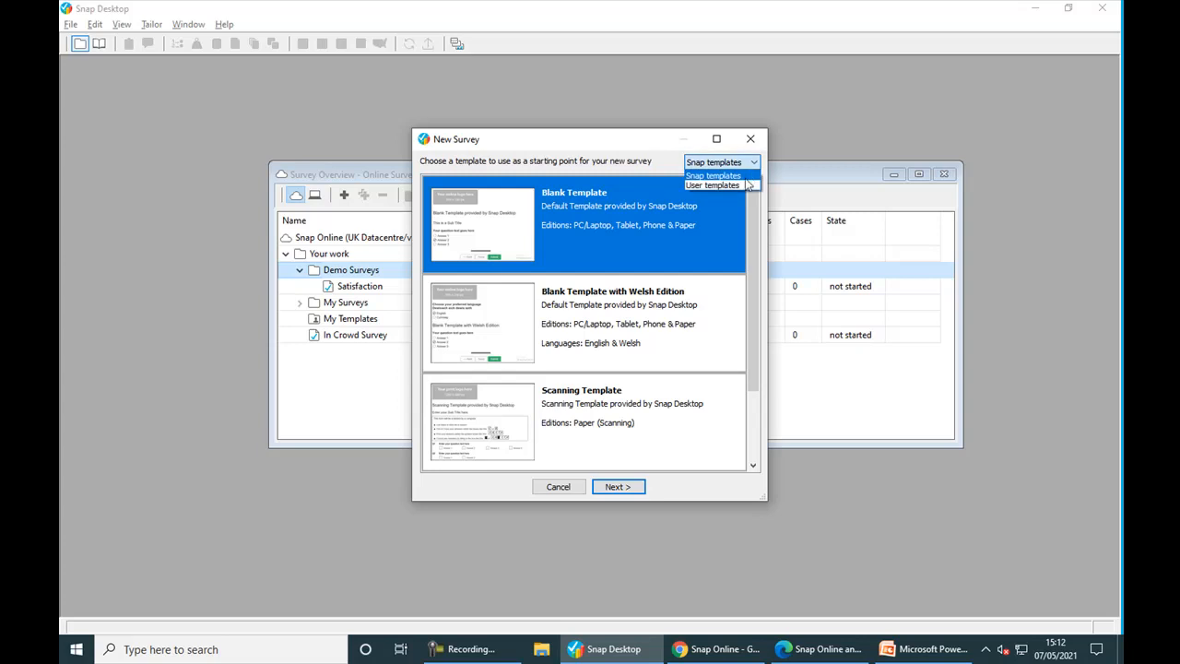
click(747, 187)
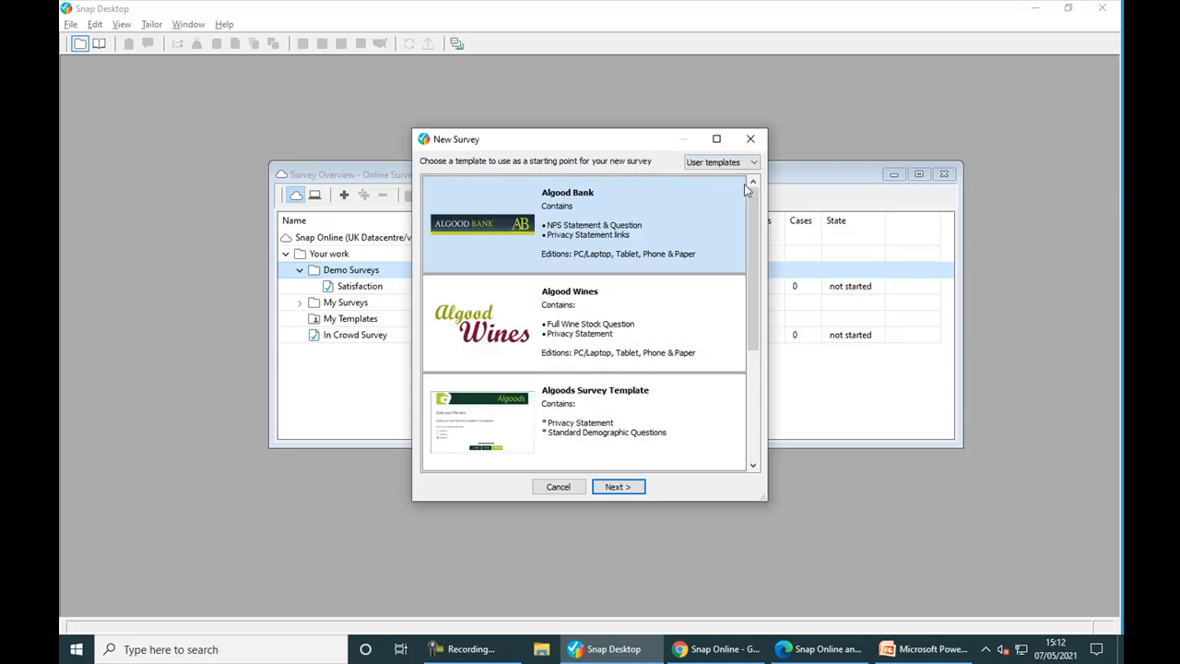
click(479, 327)
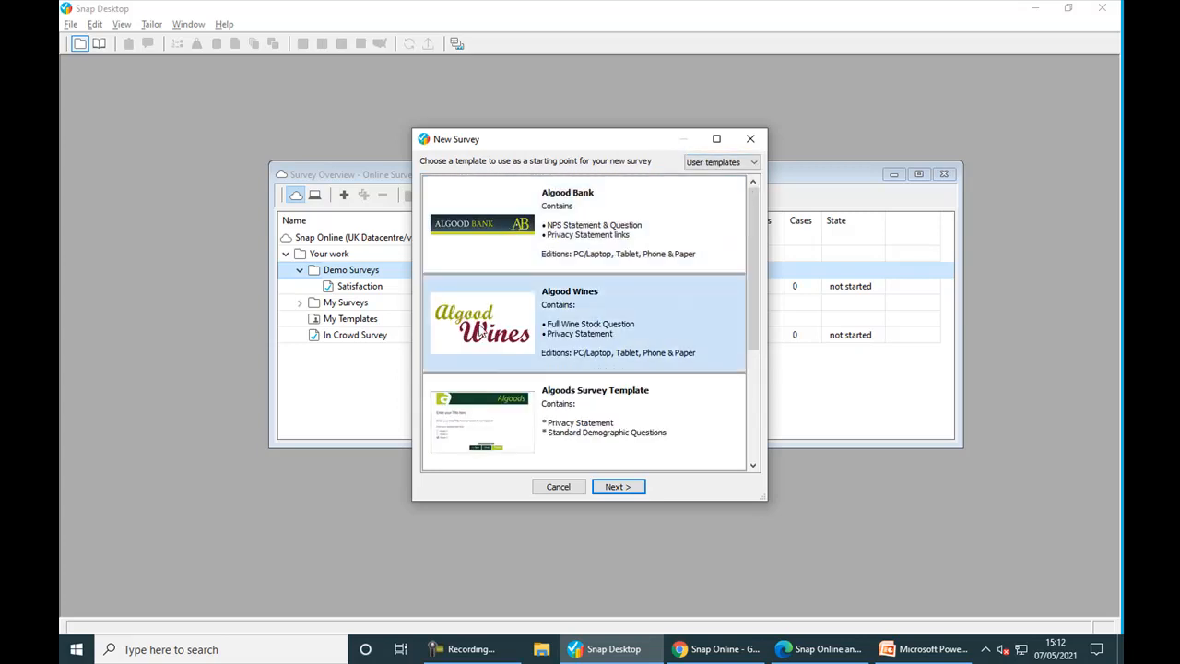
click(485, 418)
click(506, 345)
click(524, 260)
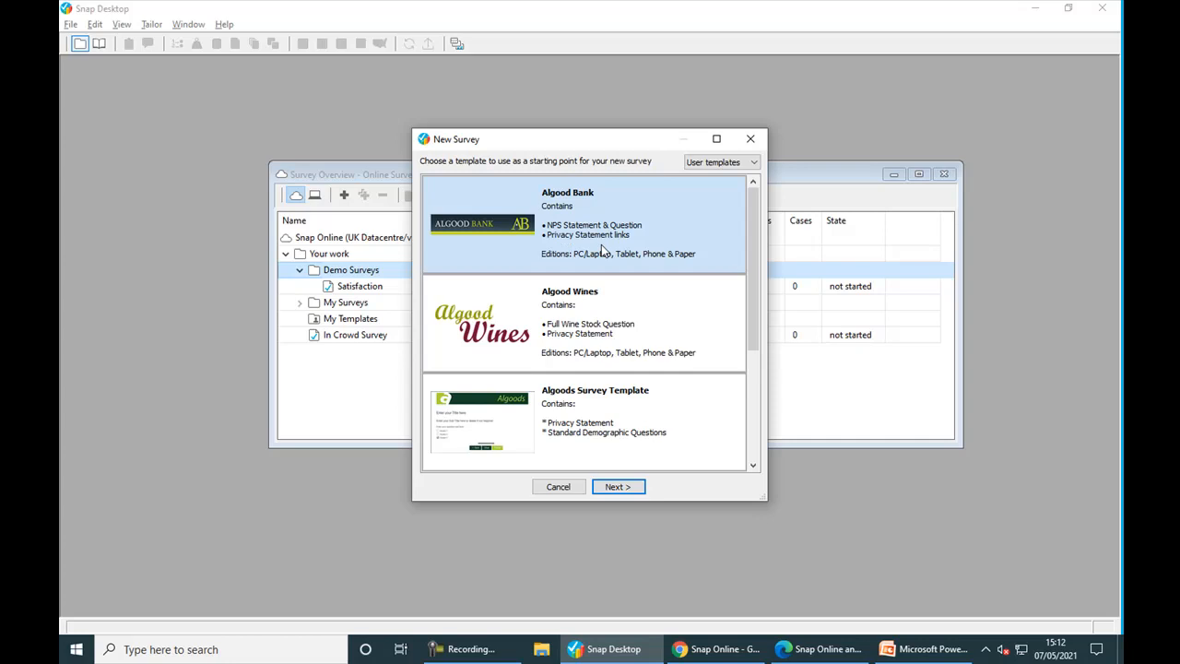
click(597, 424)
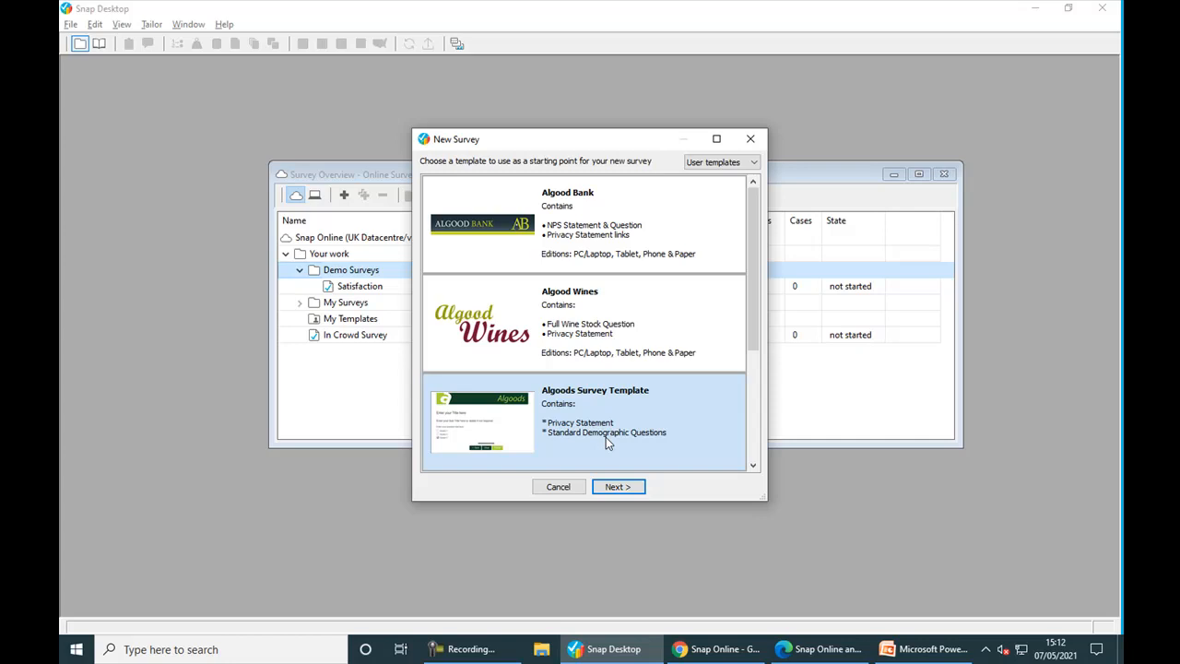
- Switch back to Snap templates and continue with the Blank Template
click(744, 166)
click(738, 175)
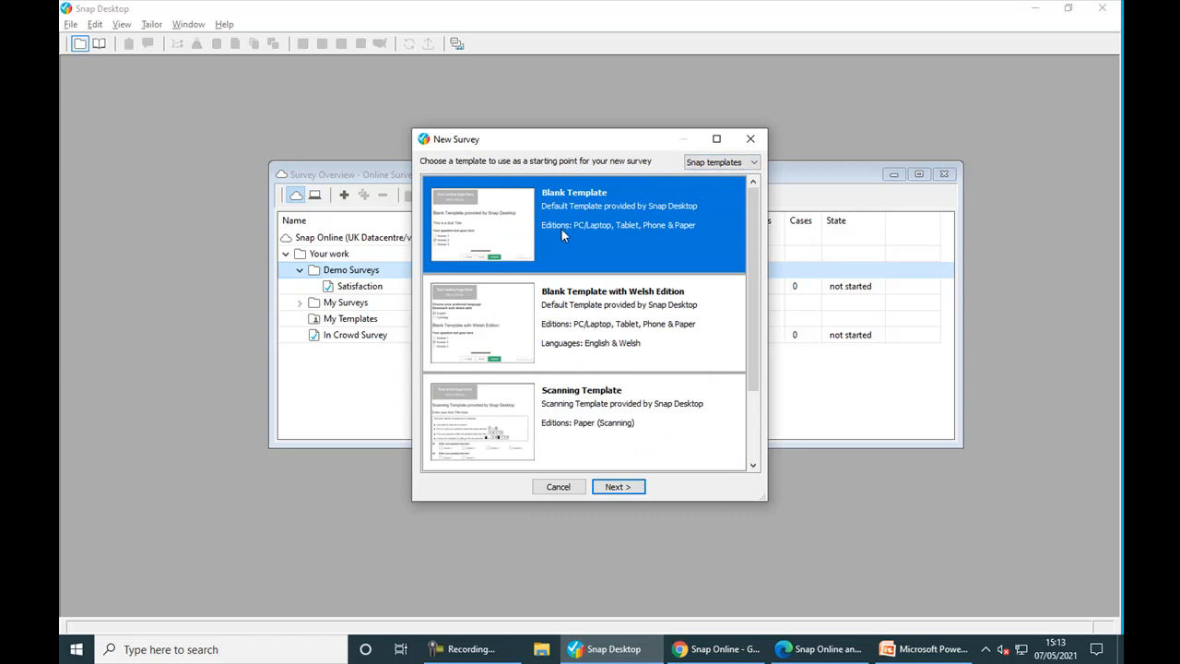
click(629, 486)
- Name the new online survey 'Demo 1' and create it in the Demo Surveys folder
text(Demo 1)
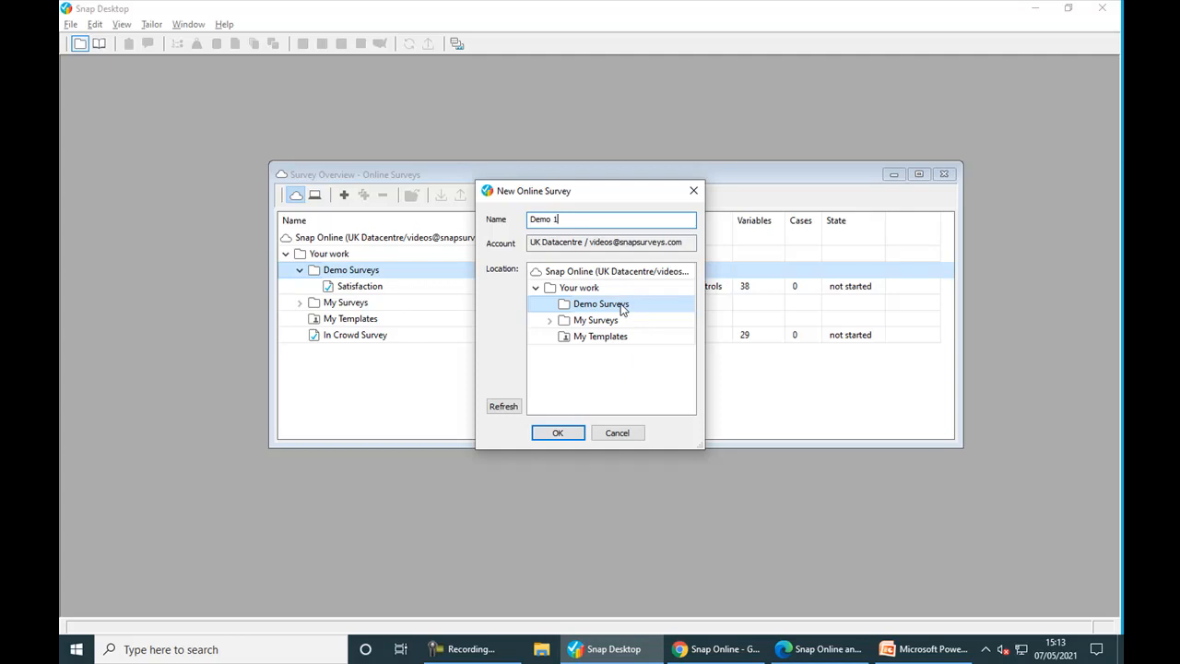
click(570, 433)
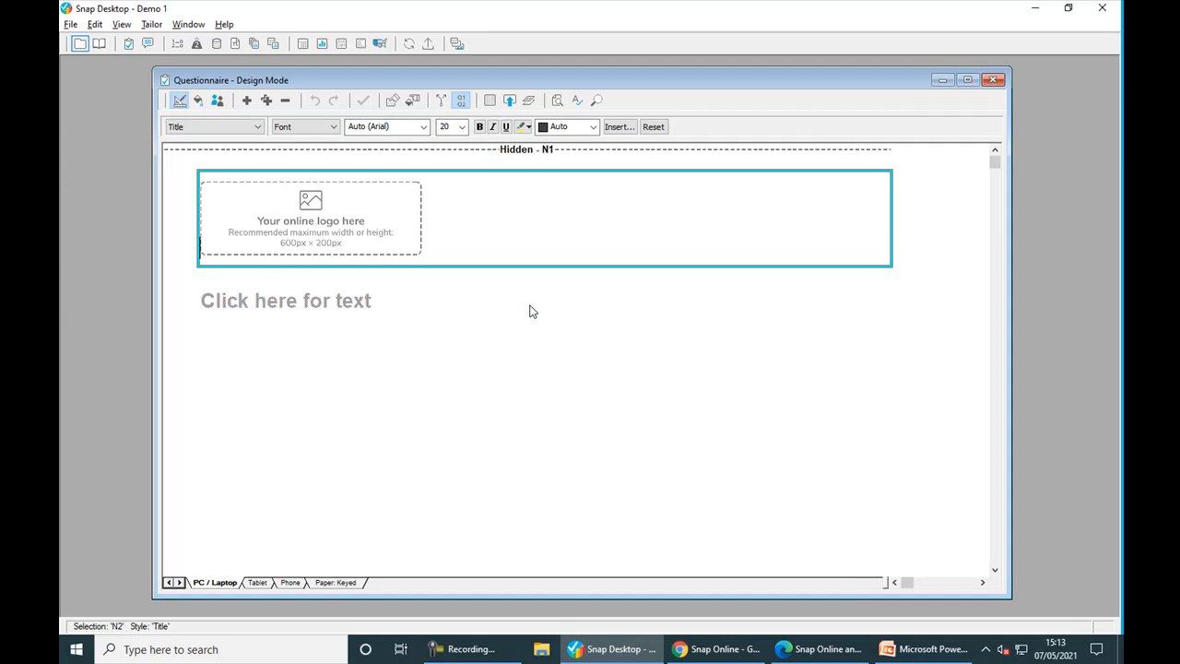
- Inspect the header logo's image properties and close them without changes
double_click(331, 229)
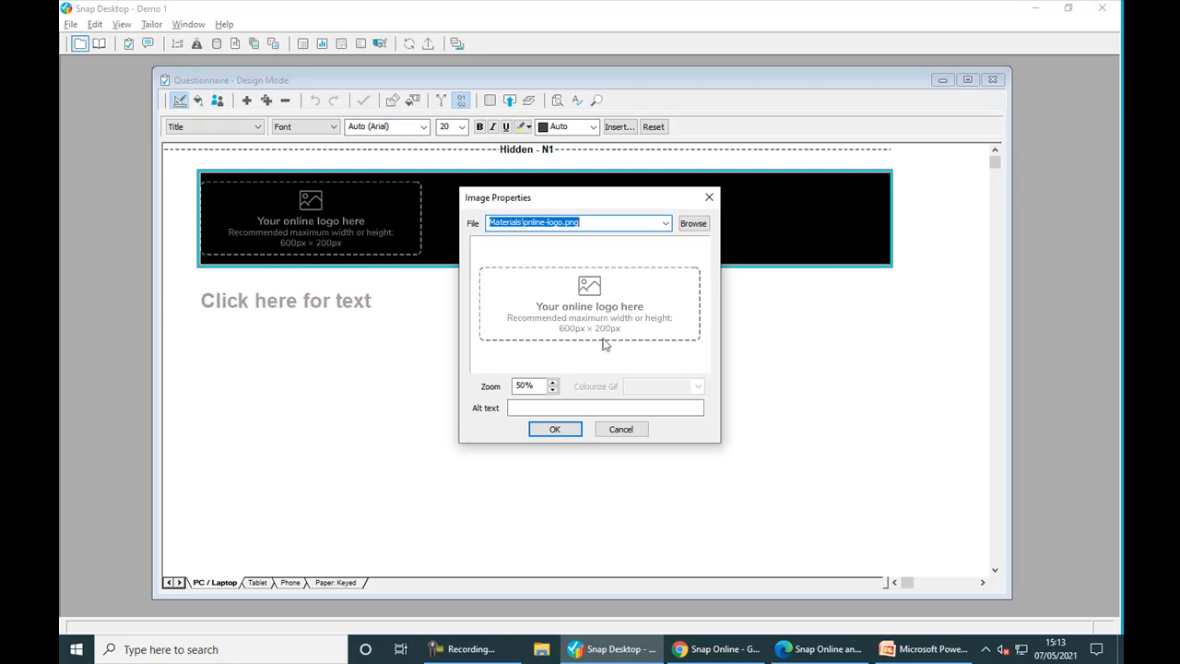
click(696, 230)
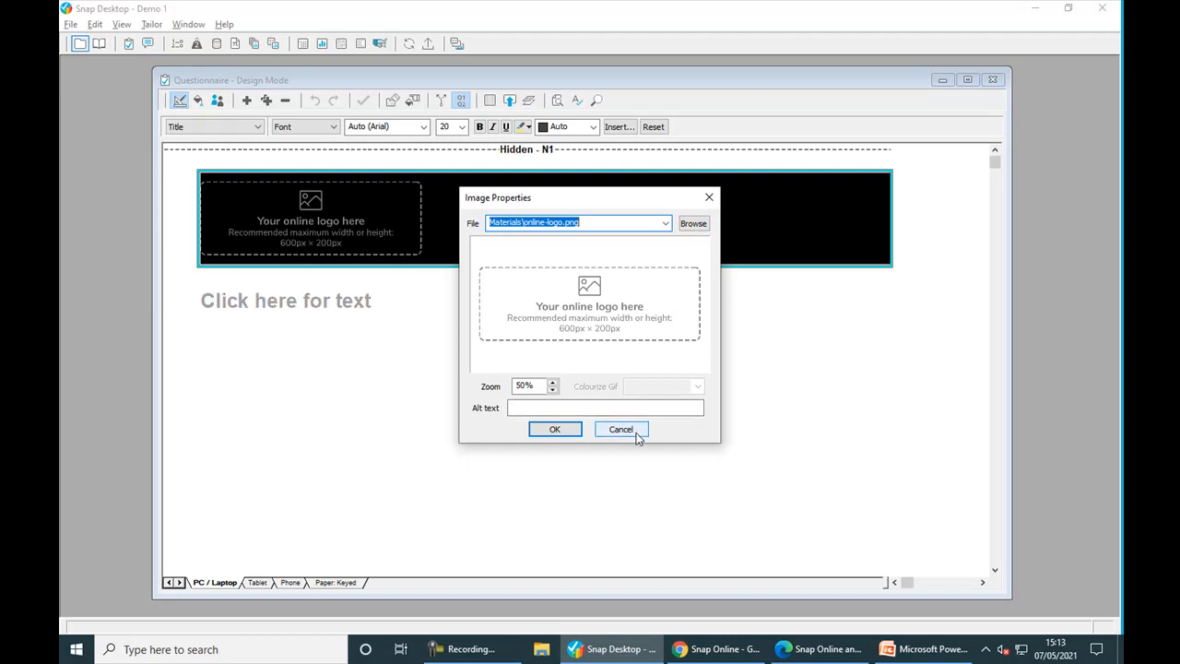
click(637, 433)
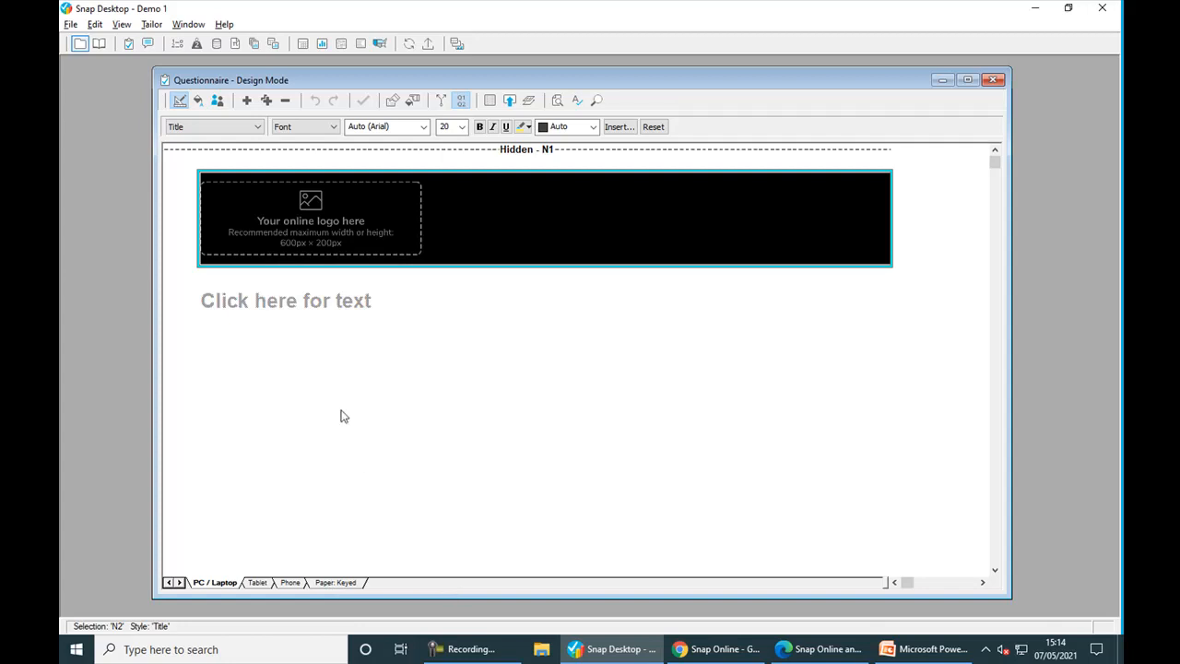
- Make the text block below the logo a Date Question, apply it, and close the questionnaire
click(279, 307)
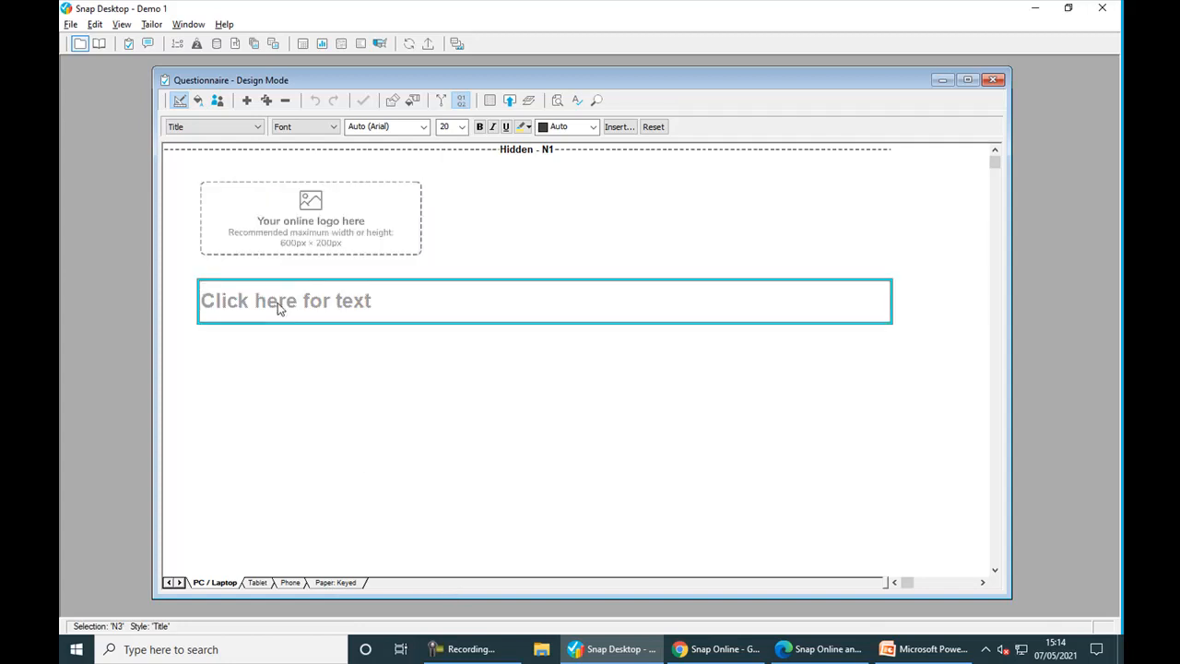
click(258, 129)
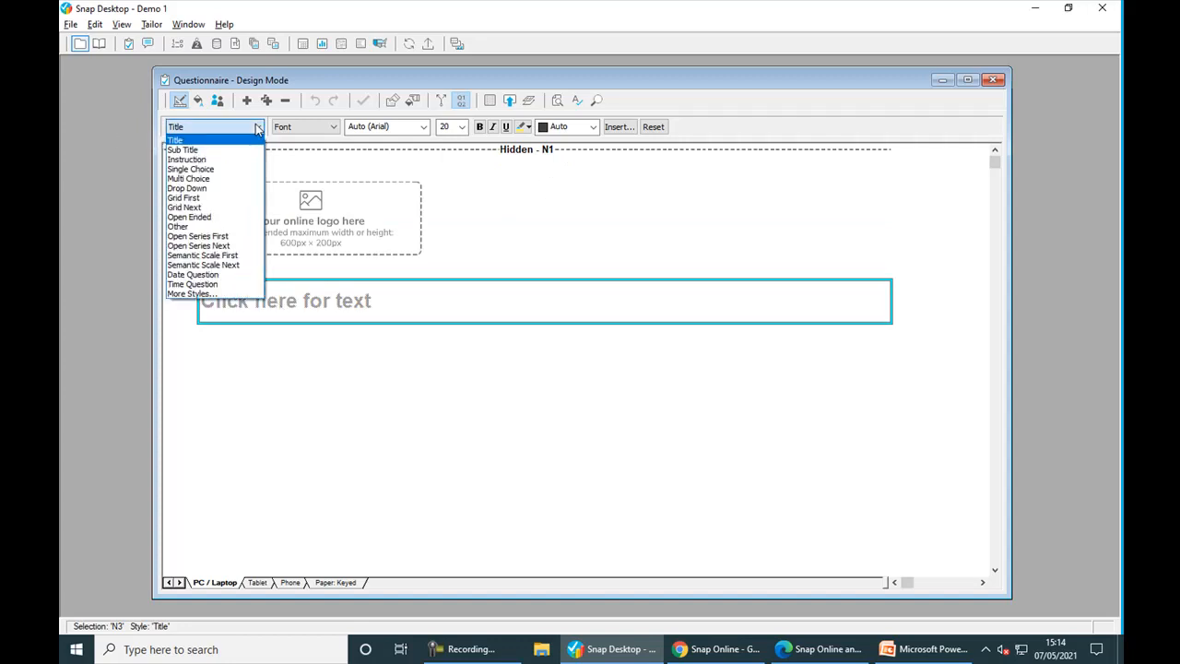
click(231, 275)
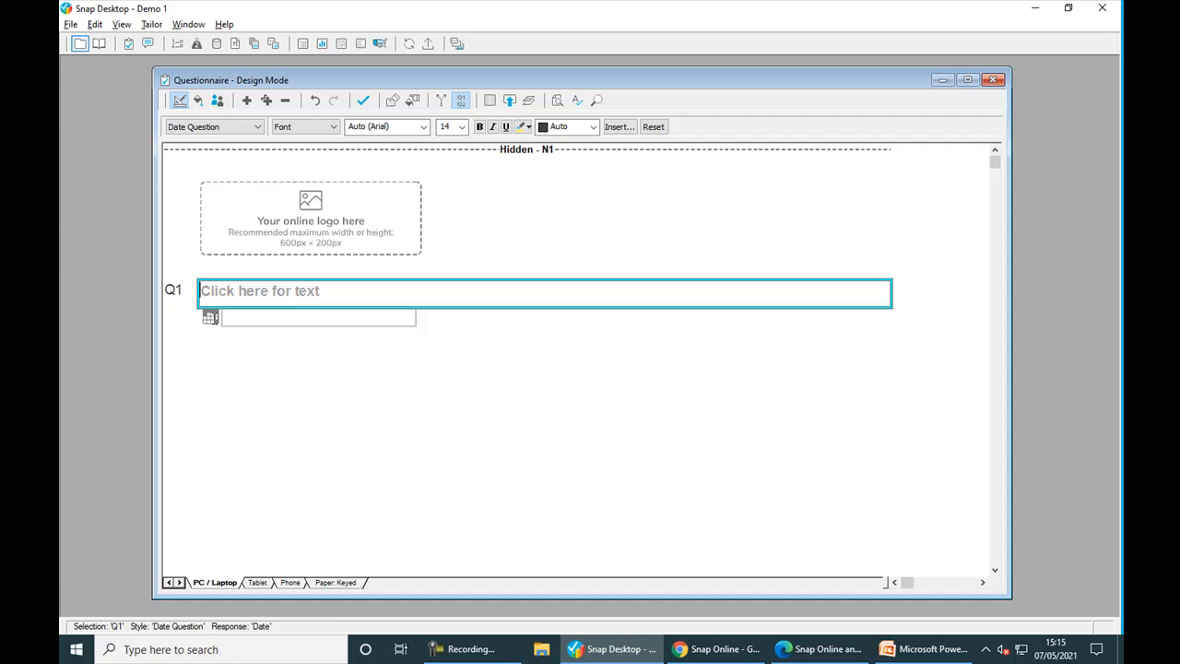
click(364, 101)
click(79, 44)
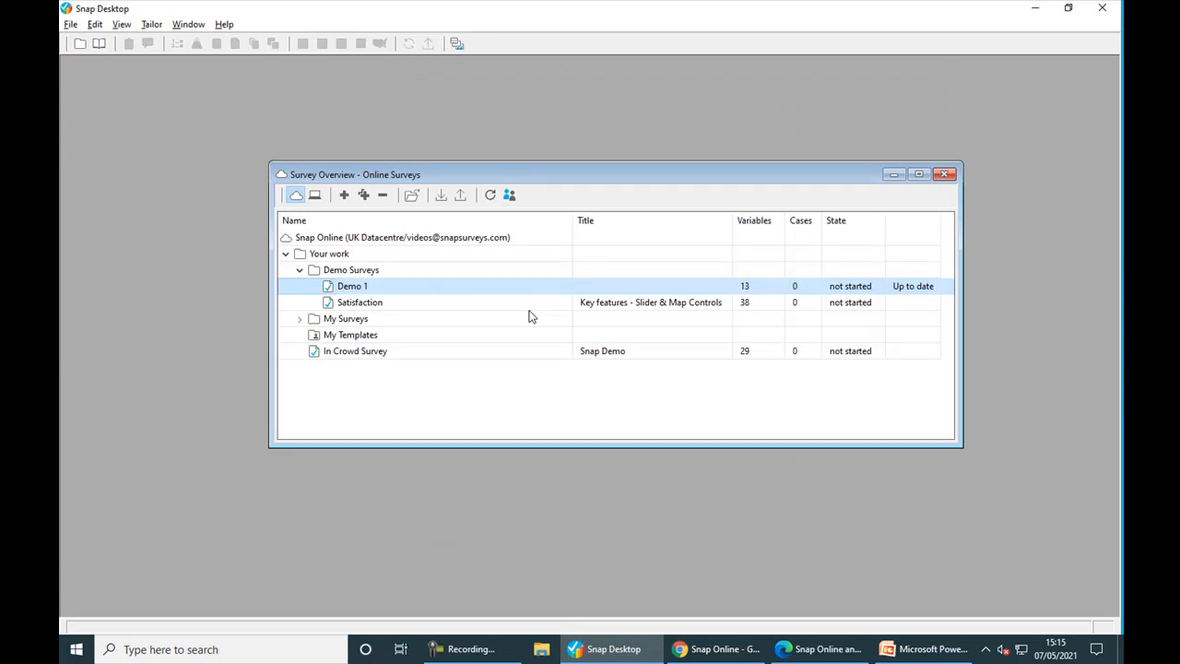
- After checking Demo 1 is up to date in Demo Surveys, switch to Snap Online
click(711, 654)
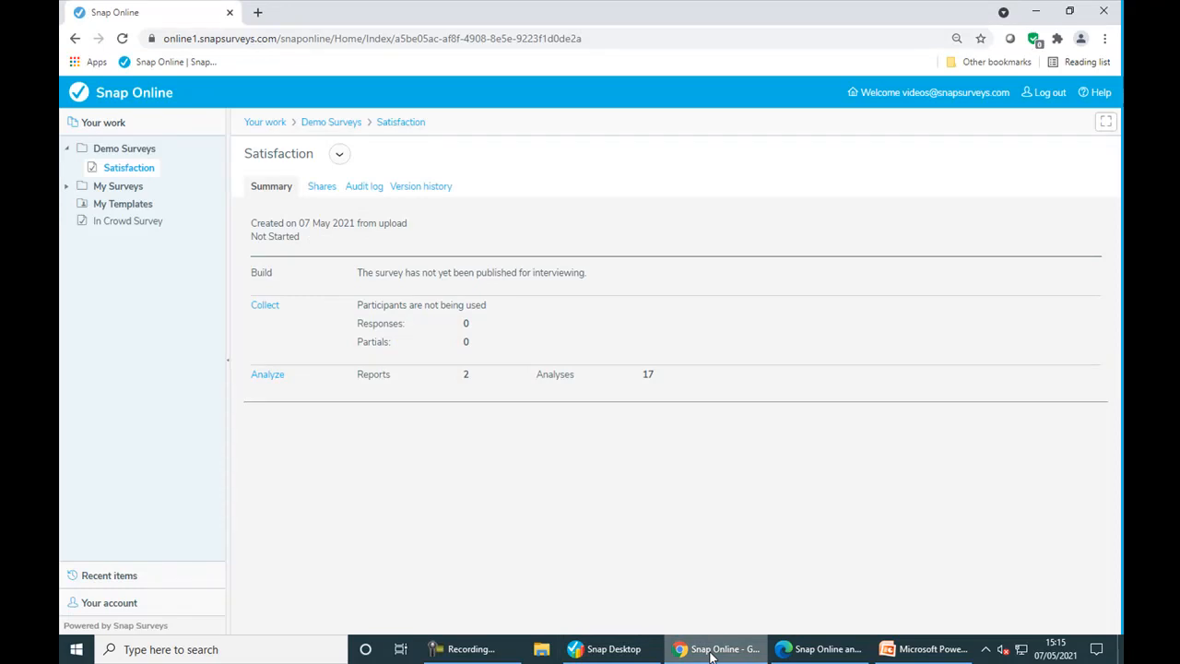
- Confirm Demo Surveys holds Demo 1 and Satisfaction, then open the In Crowd Survey summary
click(136, 98)
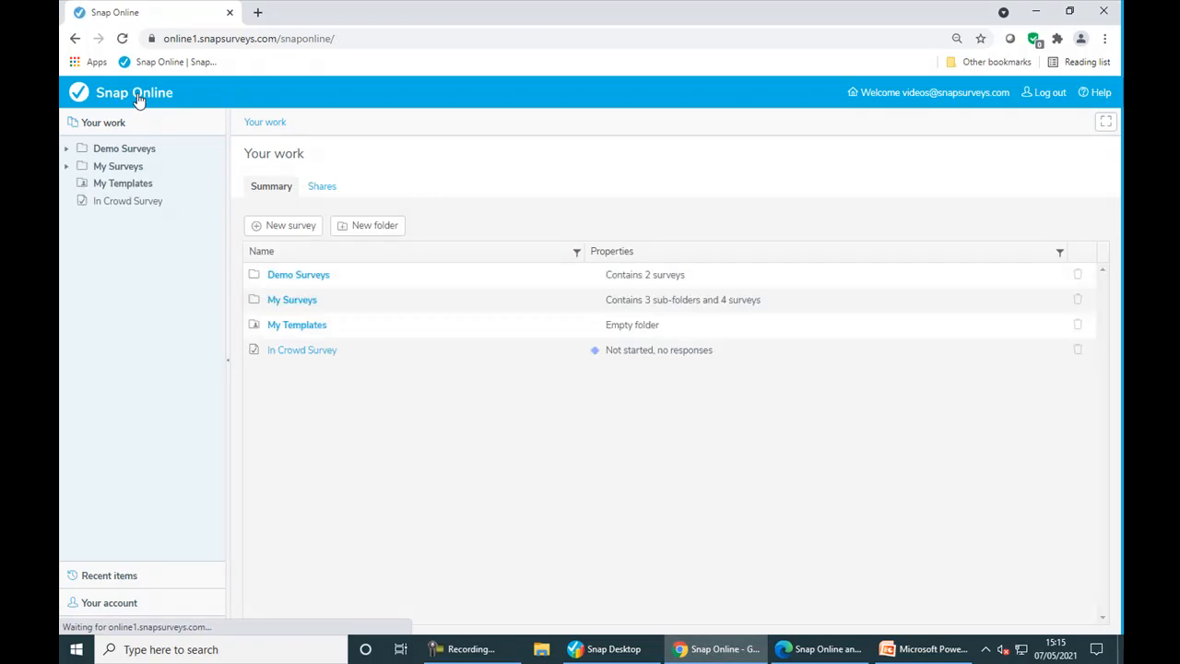
click(280, 279)
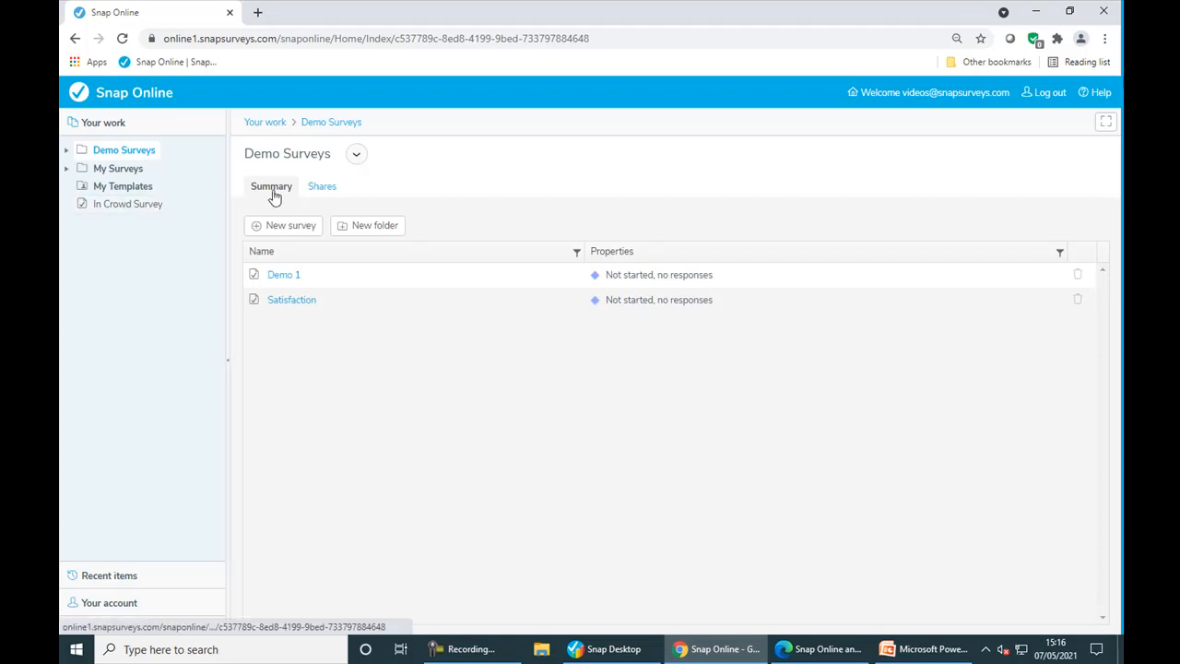
click(120, 124)
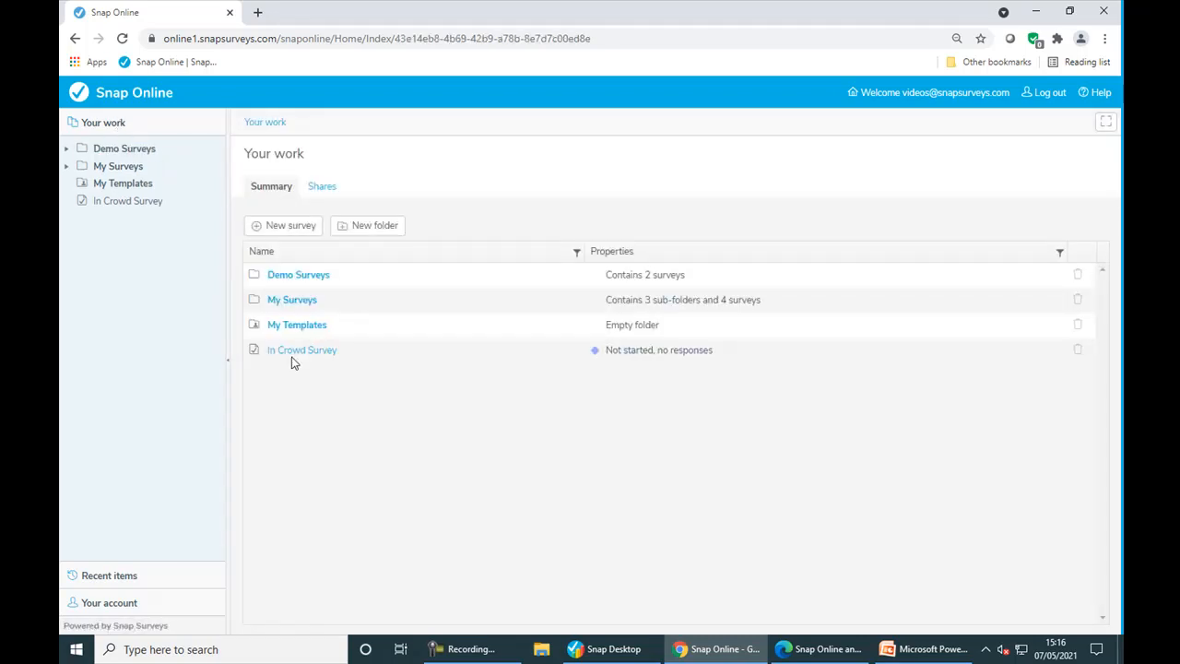
click(119, 205)
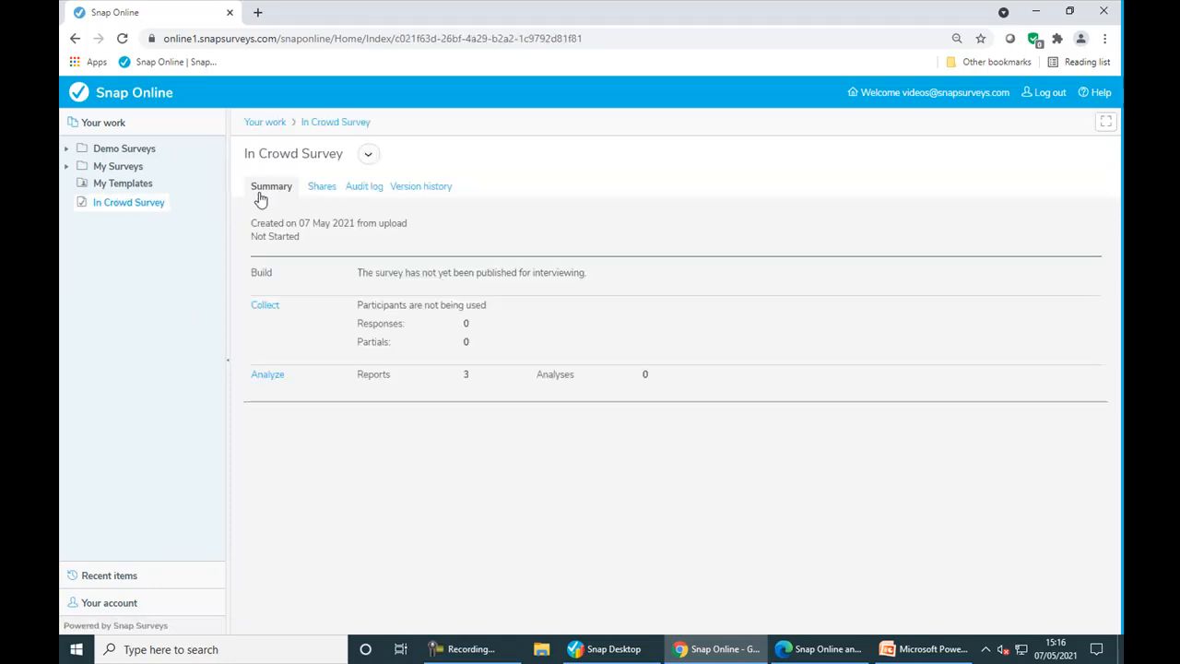
mouse_move(258, 292)
click(369, 161)
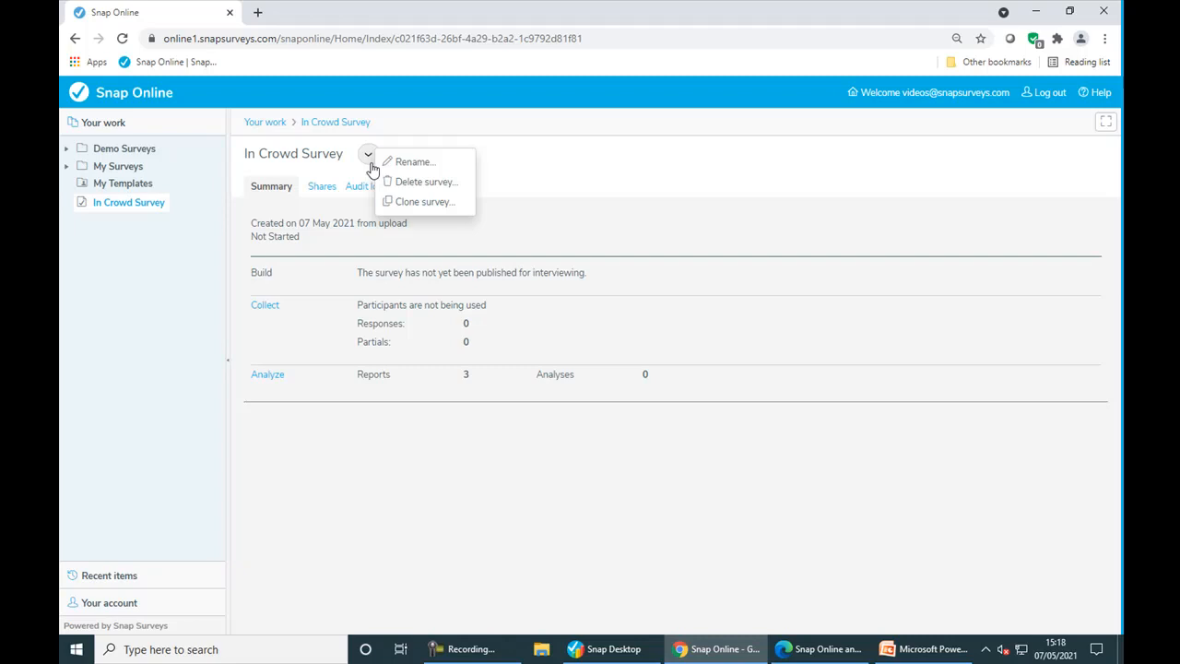
click(324, 391)
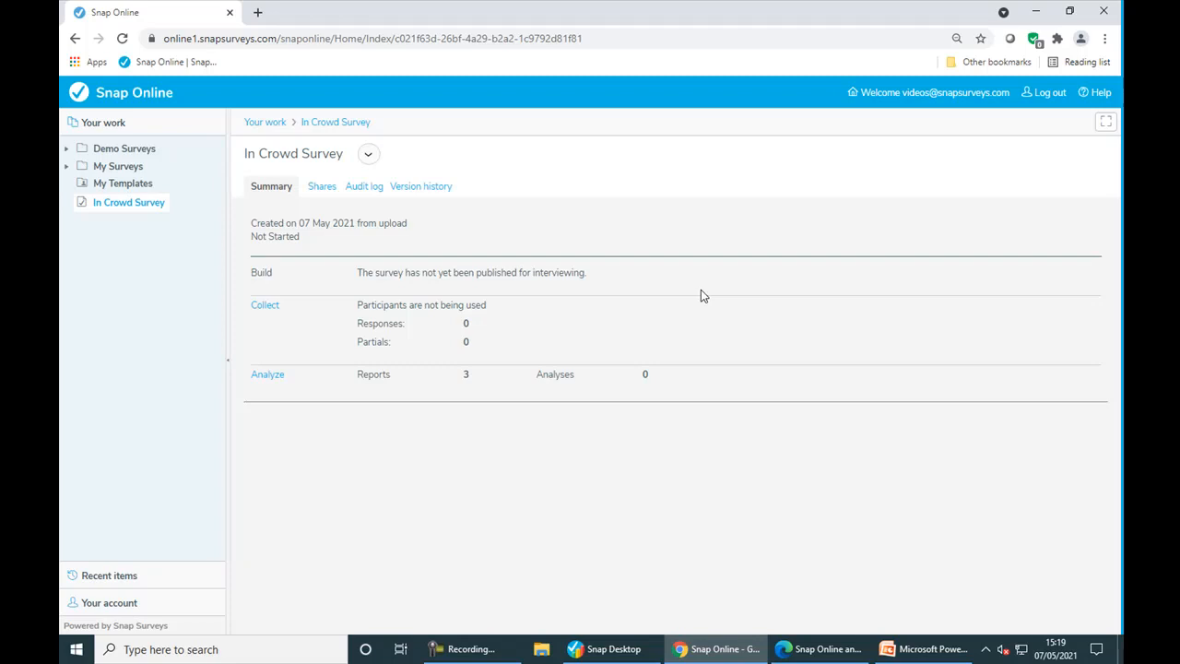
- Publish the current version of the In Crowd Survey
click(265, 305)
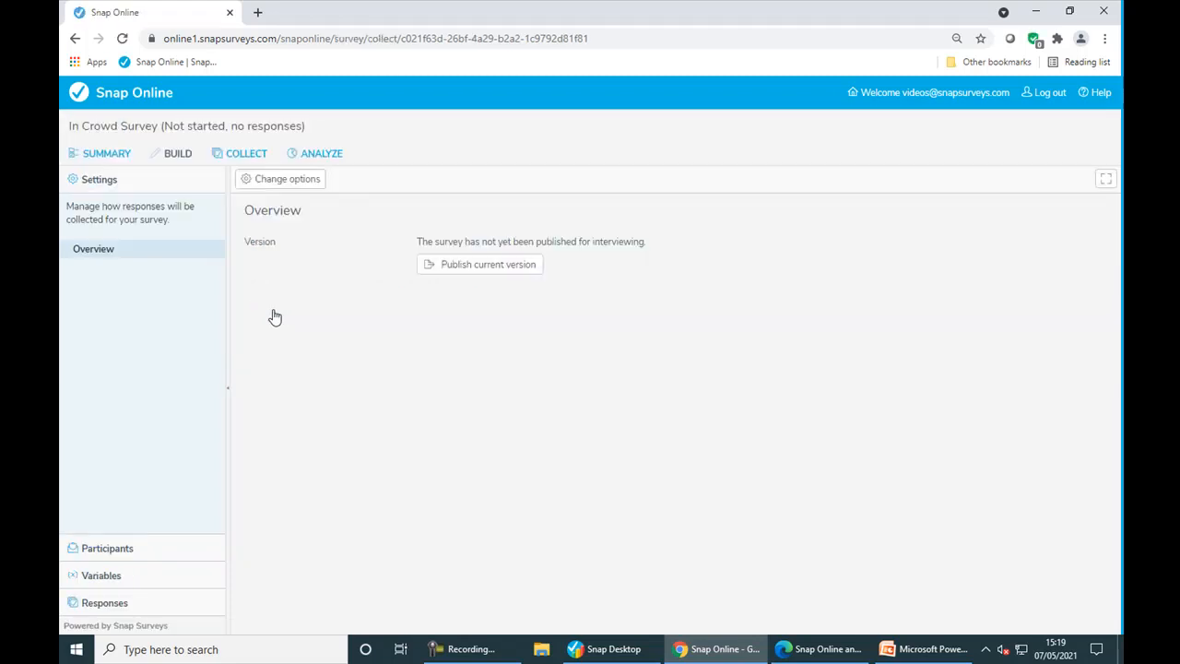
click(475, 271)
click(606, 241)
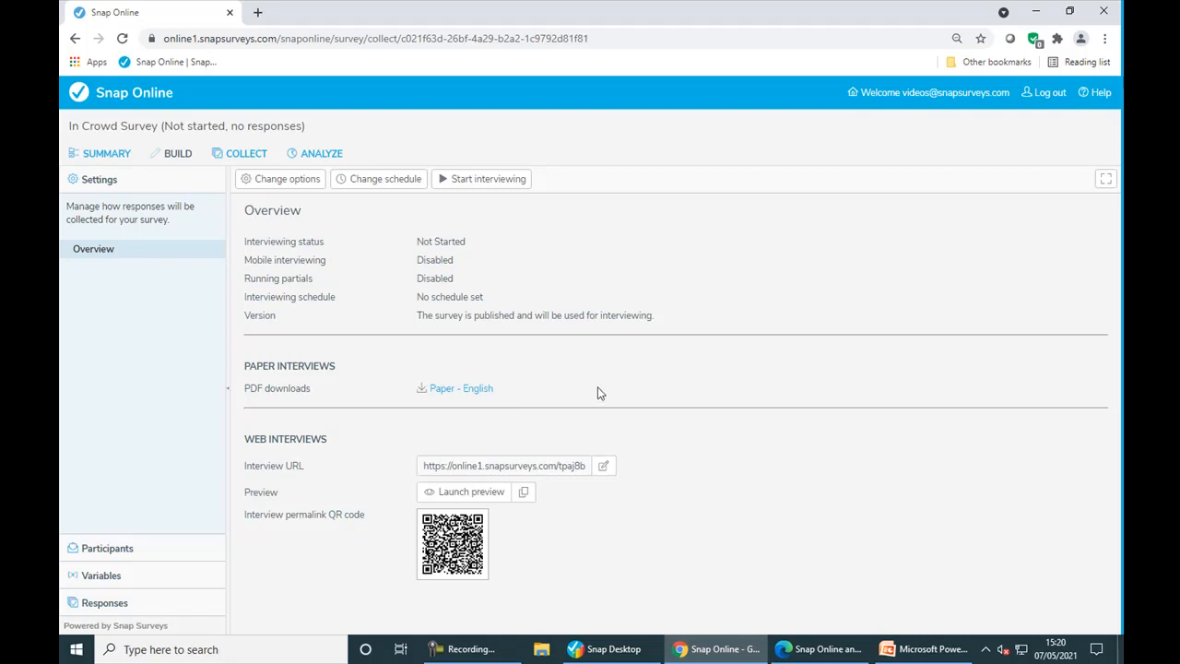
- Change the interview URL so it ends in 'eventsurvey'
click(604, 468)
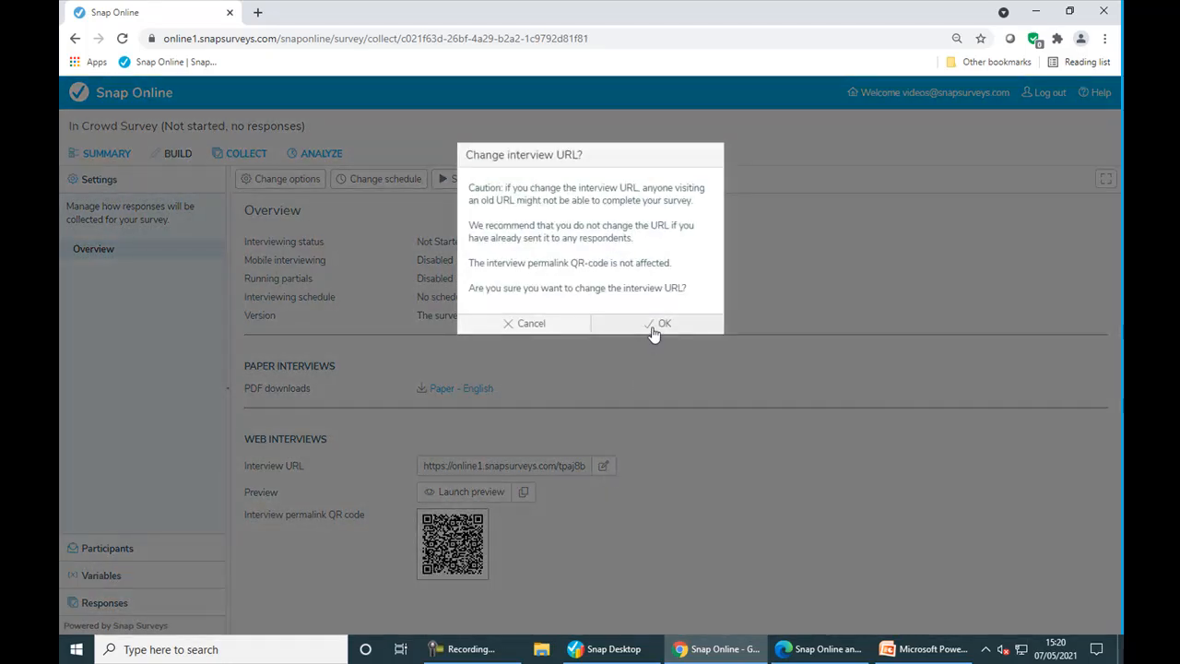
click(661, 323)
click(599, 467)
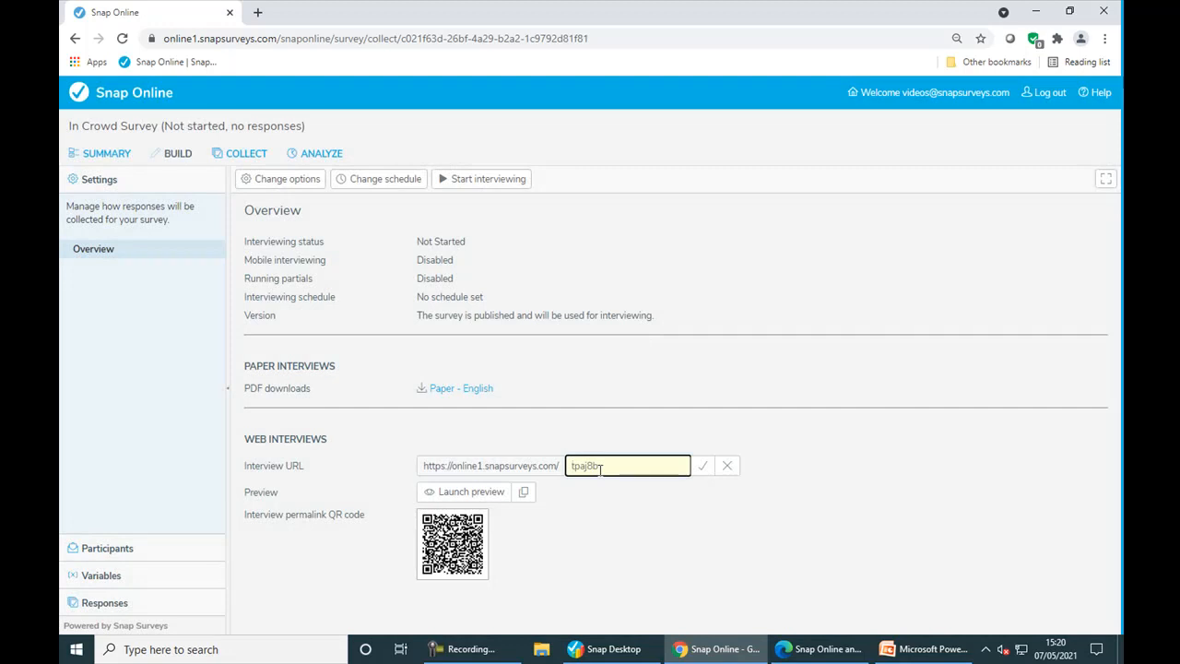
text(eventsurvey)
click(701, 467)
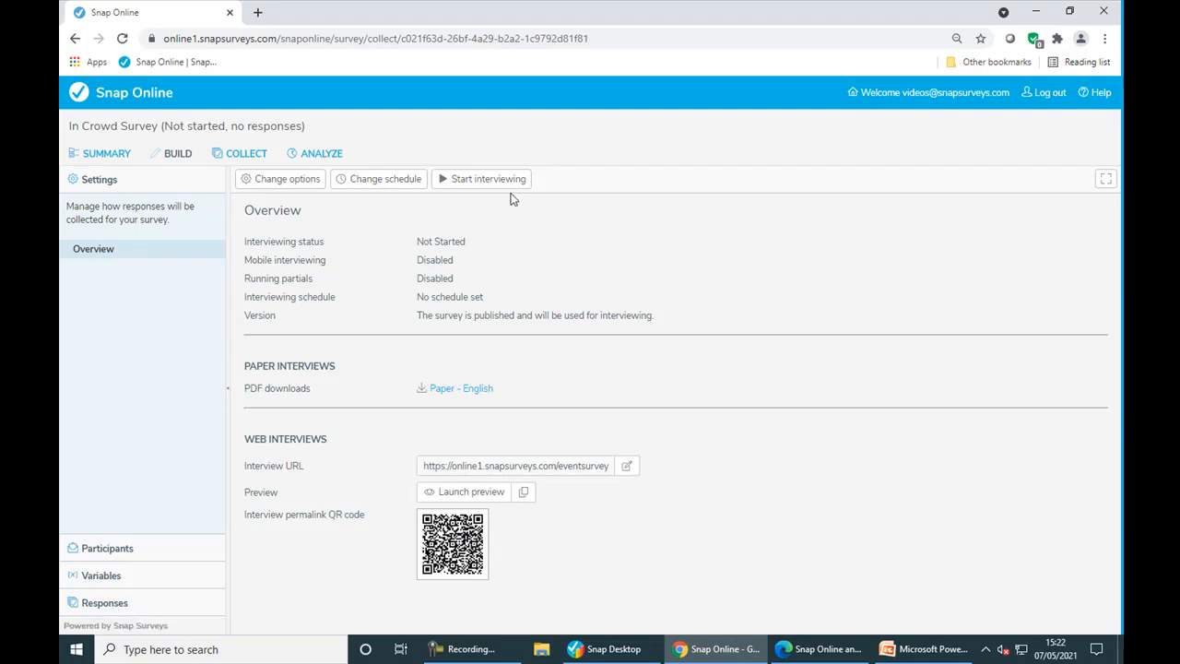
- Set interviewing to start at 09:00 on 21 May 2021
click(403, 189)
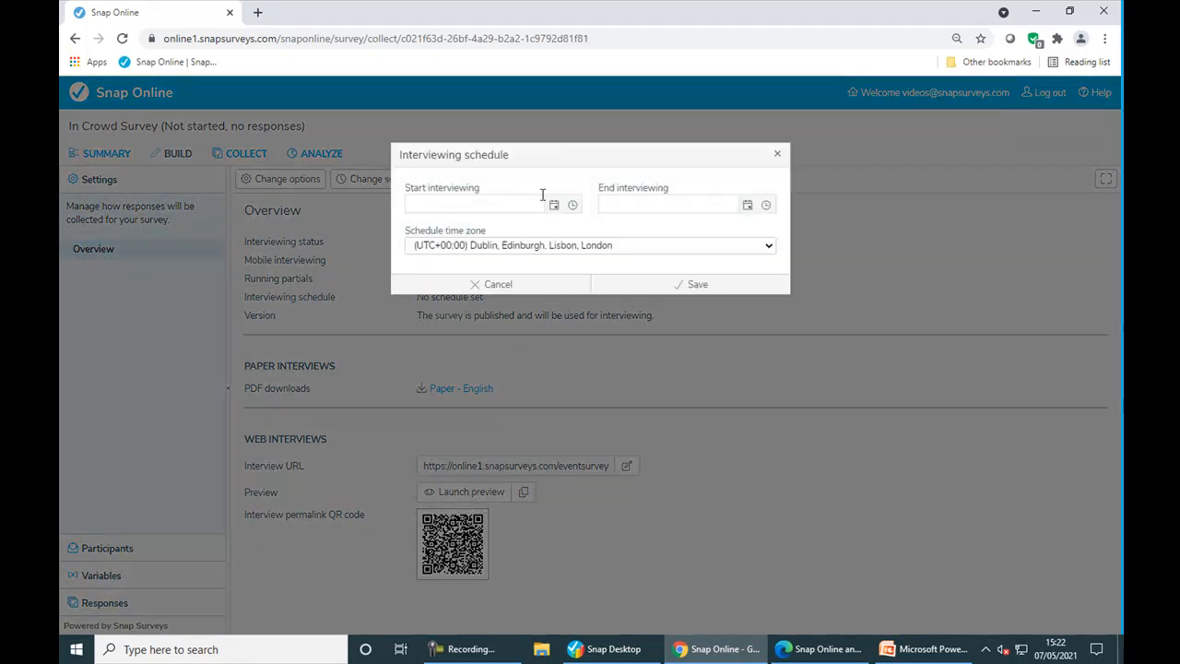
click(553, 204)
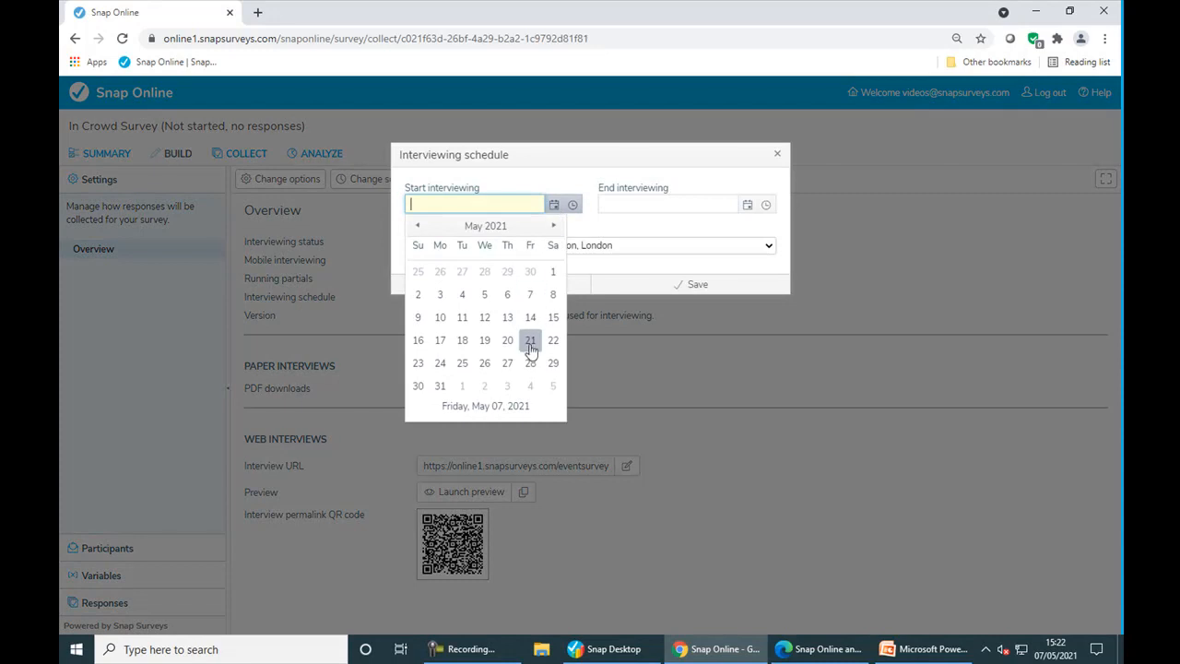
click(529, 343)
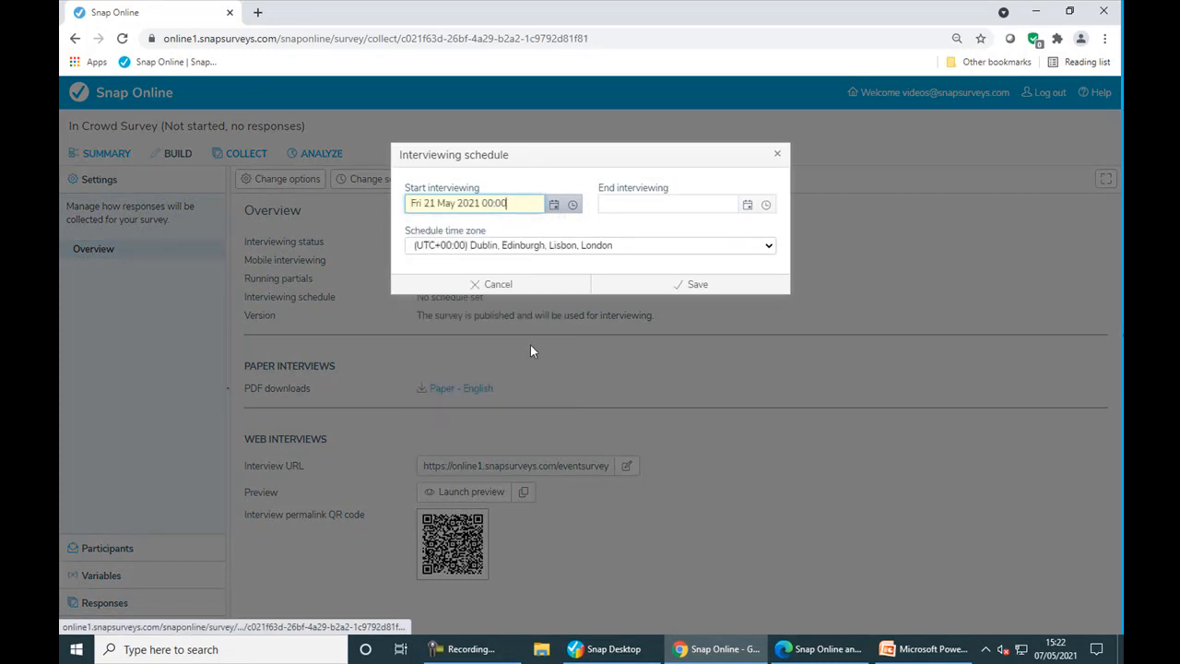
click(573, 205)
scroll(530, 275, down, 5)
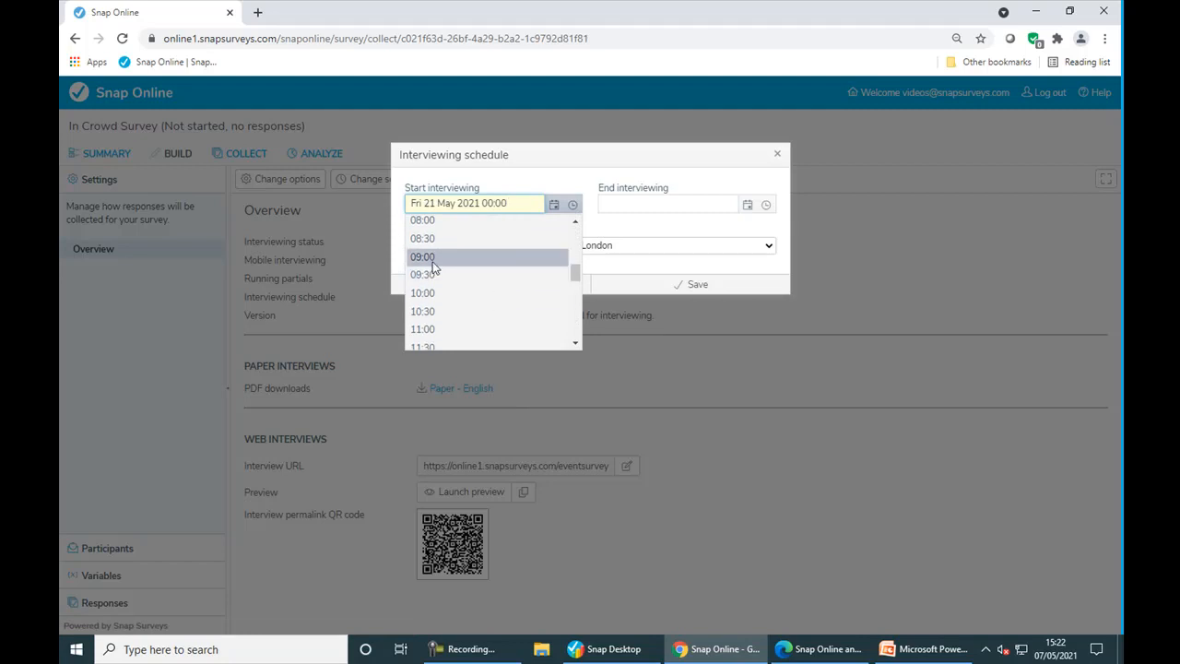
click(432, 260)
- Set interviewing to end at 17:00 on 31 May 2021 and save the schedule
click(747, 204)
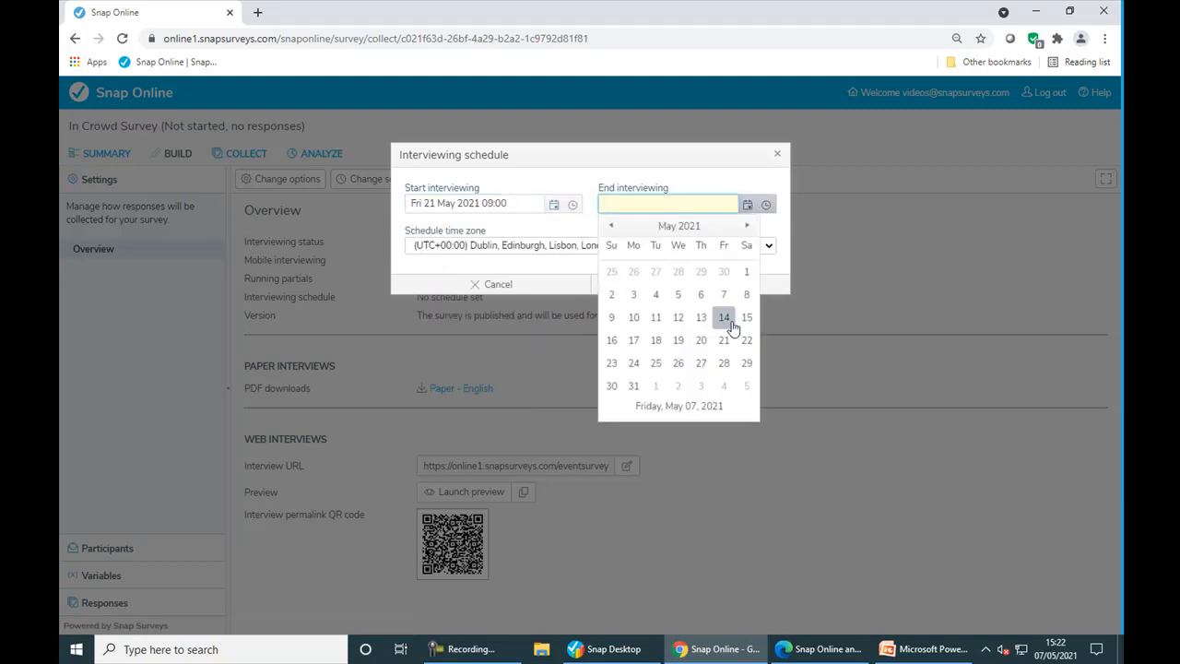
click(633, 385)
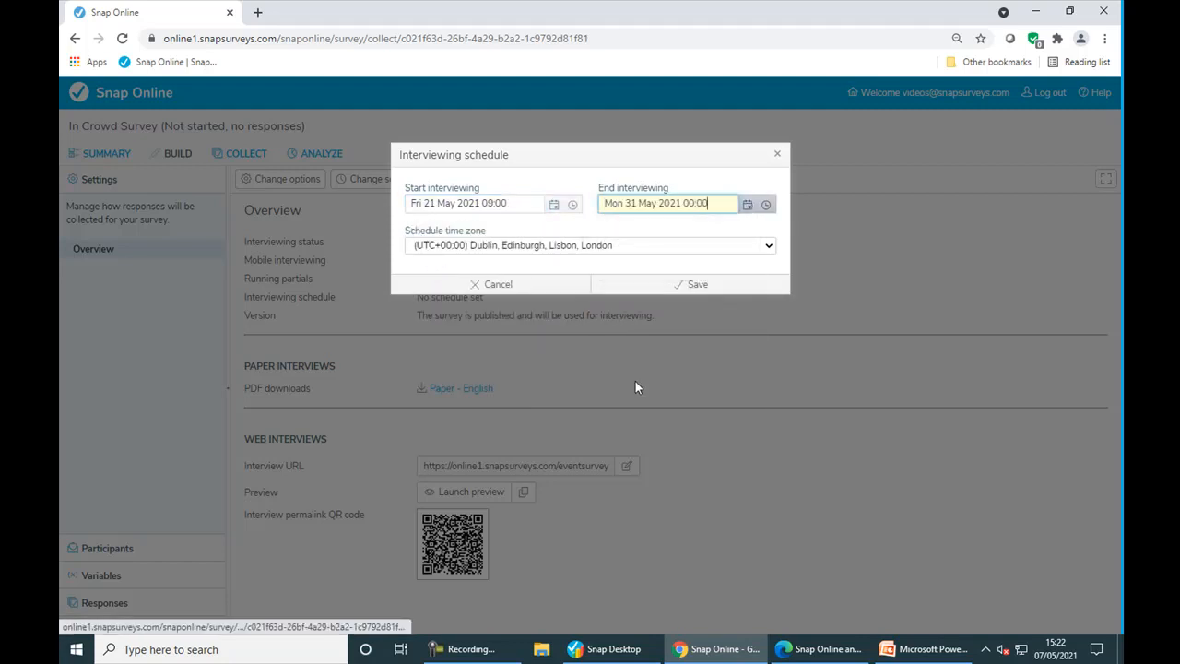
click(768, 205)
scroll(666, 286, down, 9)
scroll(660, 286, down, 2)
click(645, 254)
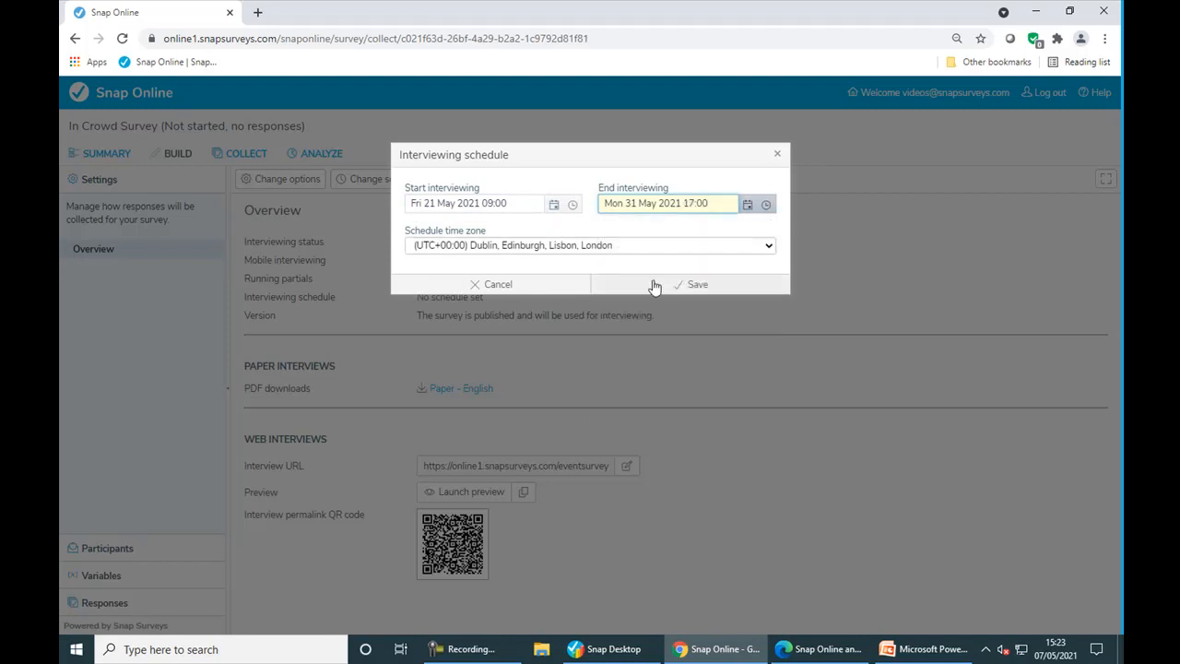
click(659, 288)
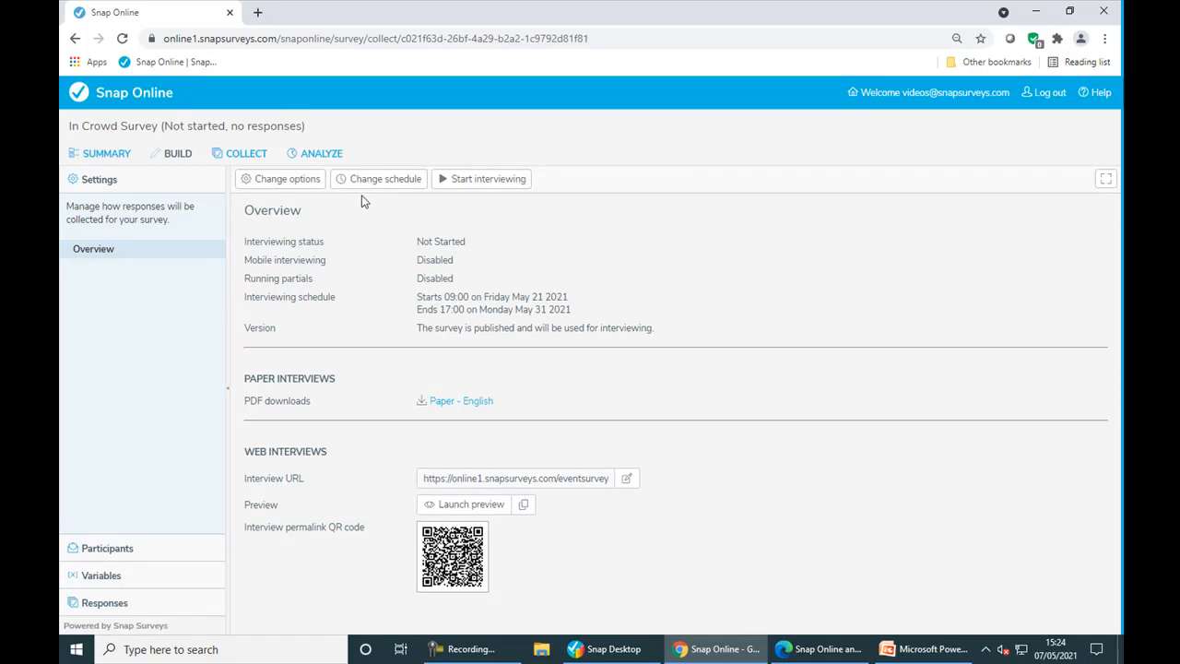
click(319, 185)
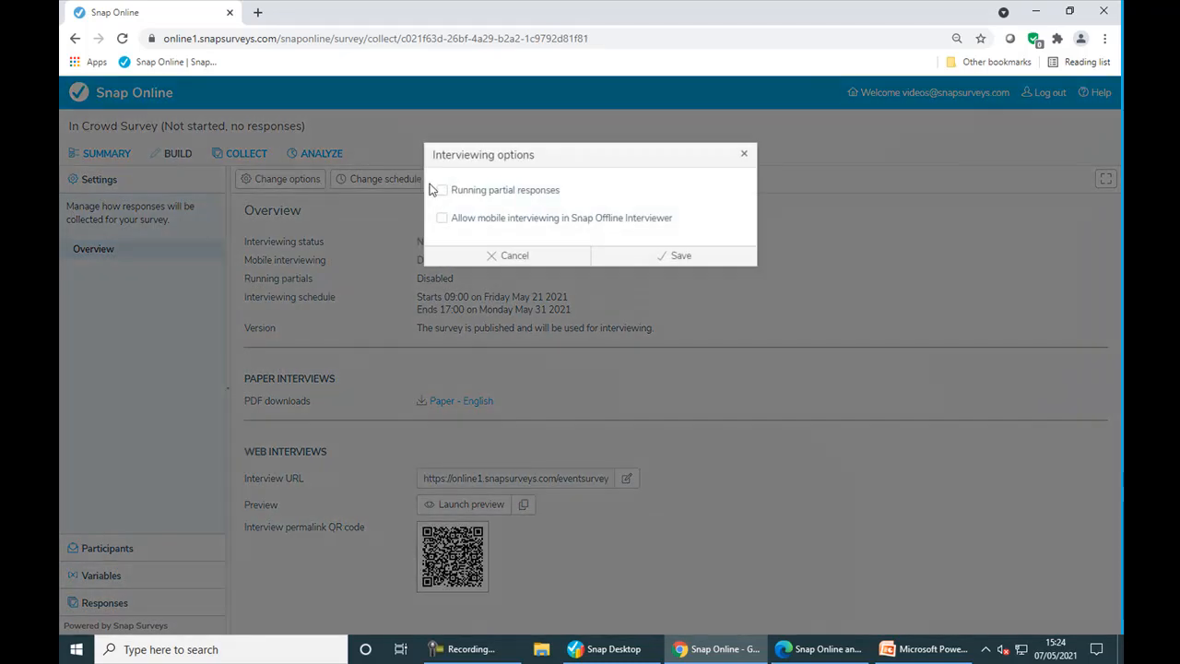
- Enable running partial responses, keep mobile interviewing off, and save the interviewing options
click(442, 191)
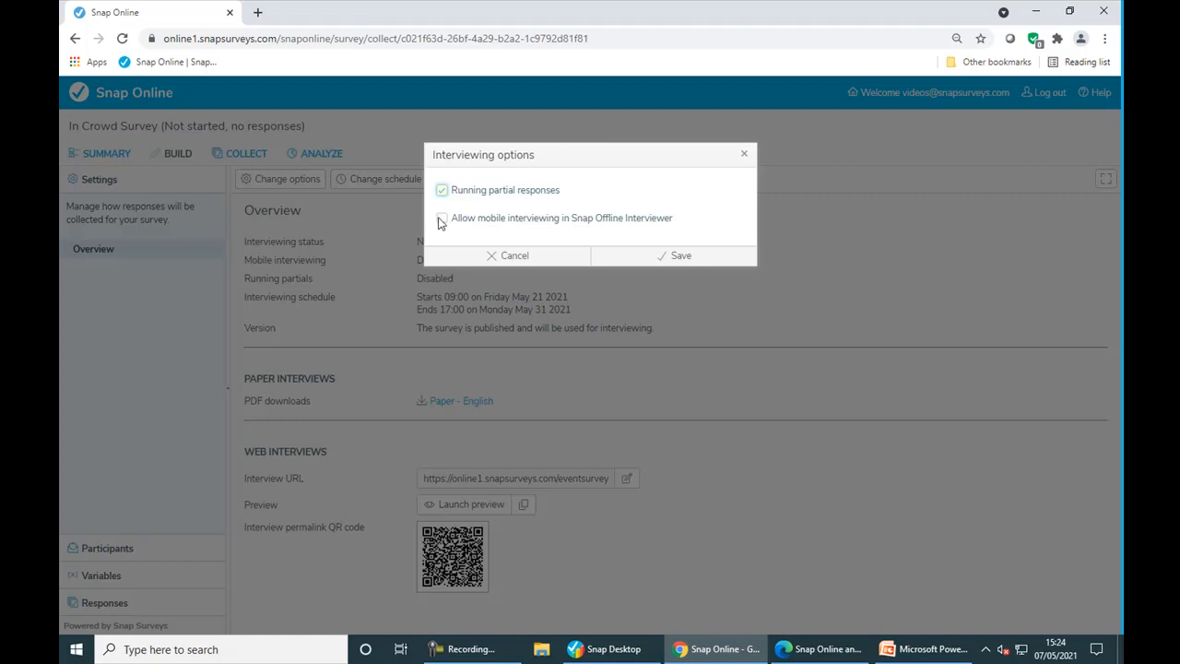
click(441, 222)
click(443, 220)
click(624, 263)
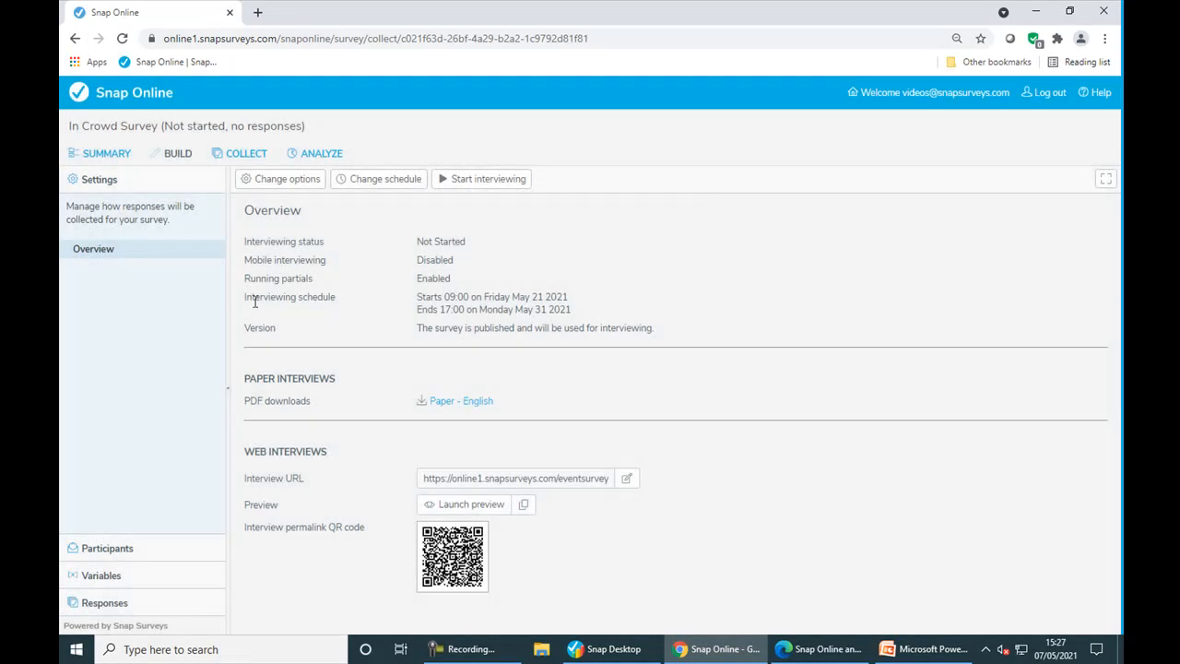
- Show the empty participant list and close the participant upload wizard without uploading
click(156, 560)
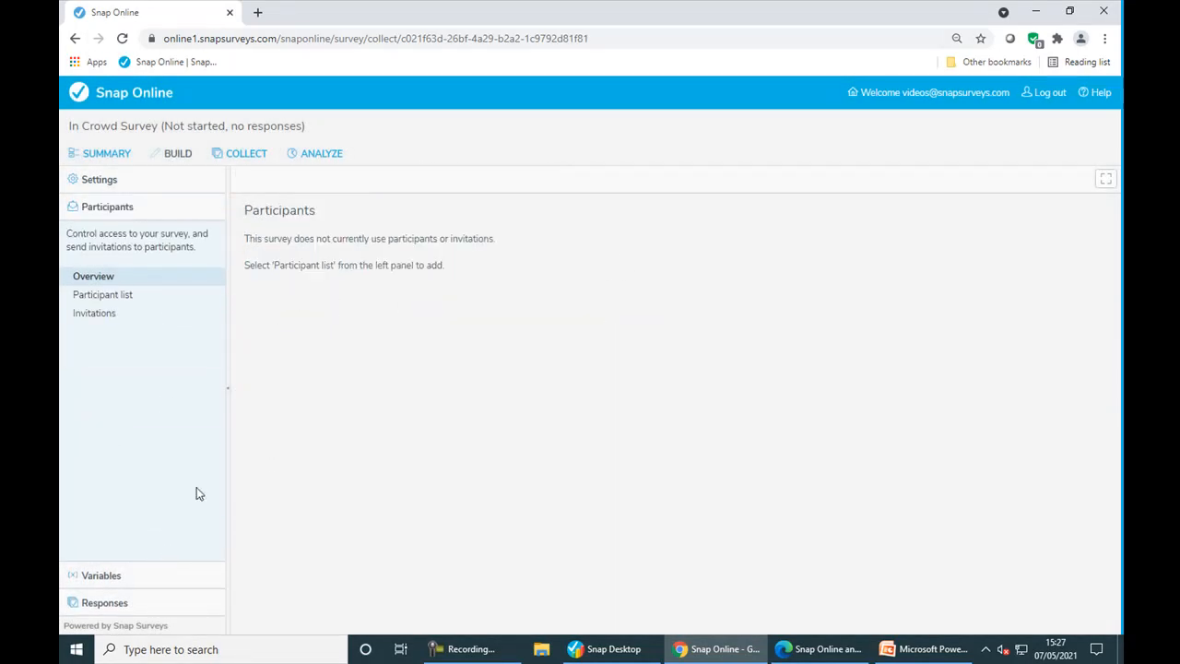
click(125, 302)
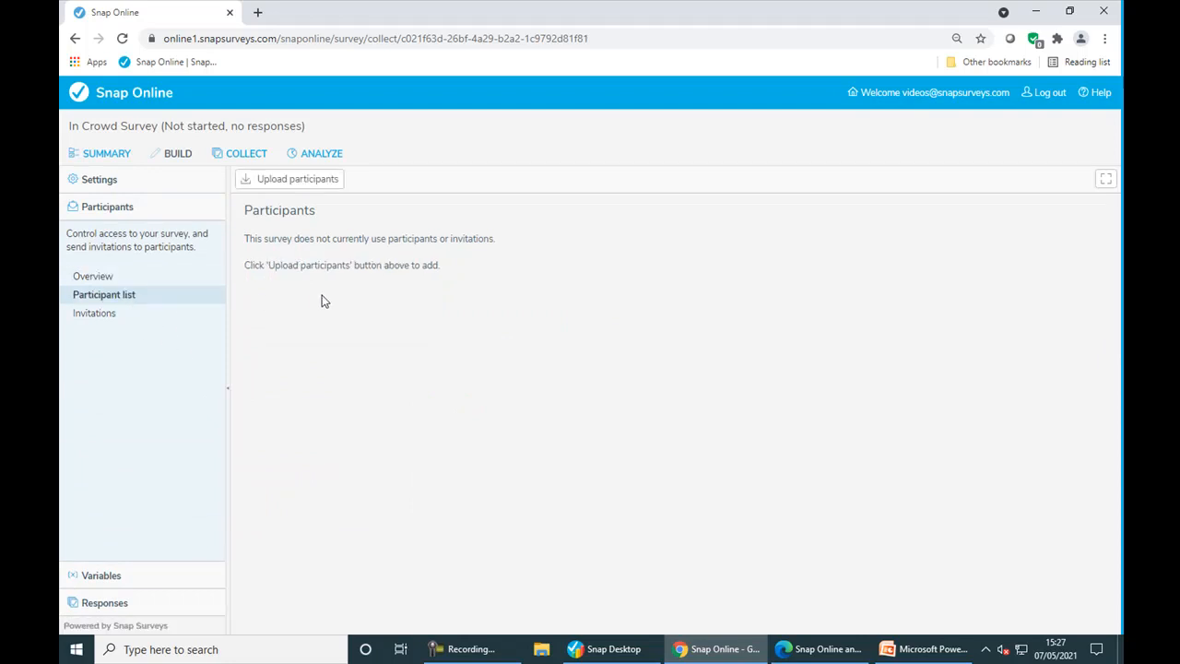
click(326, 185)
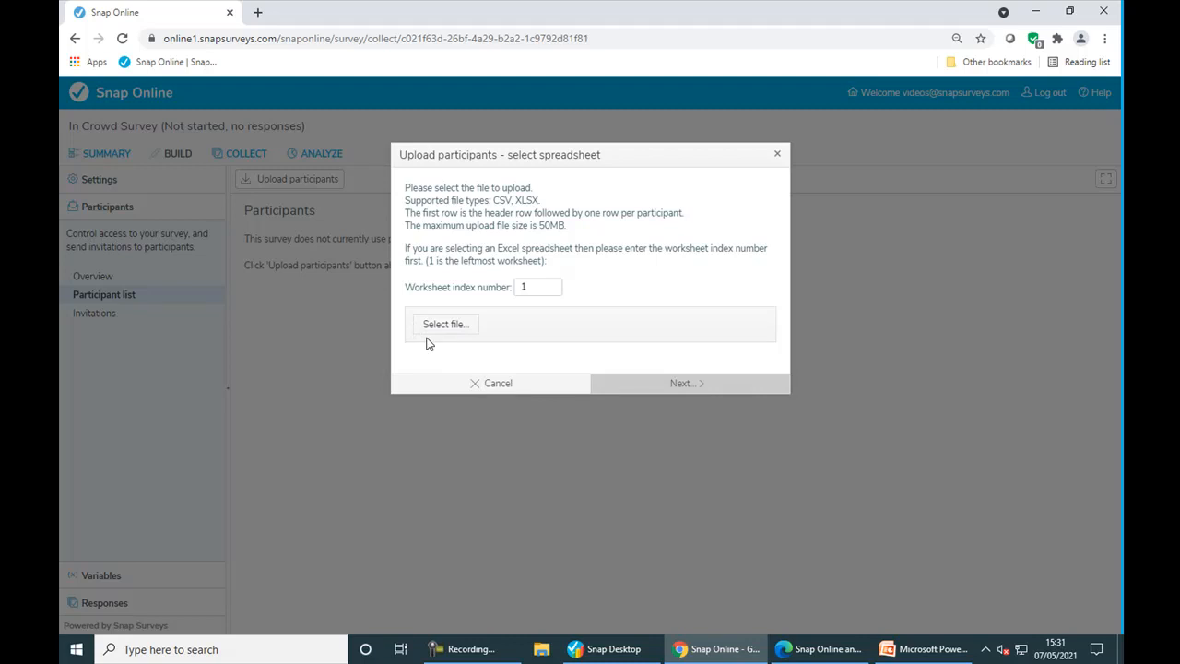
click(458, 389)
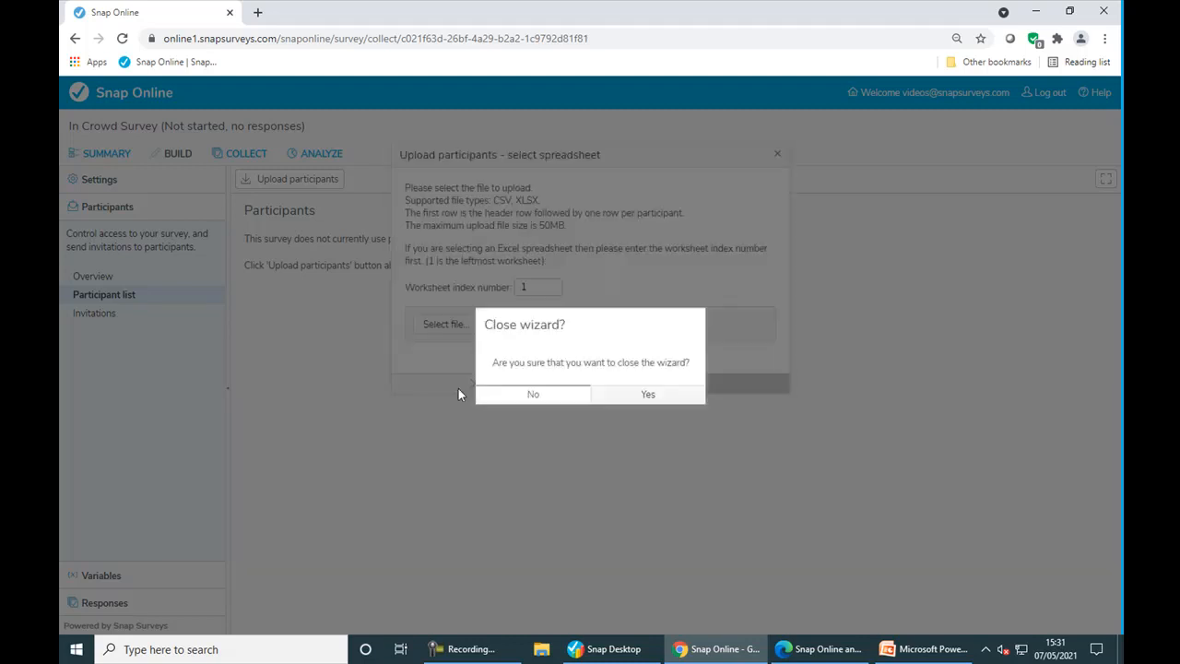
click(632, 396)
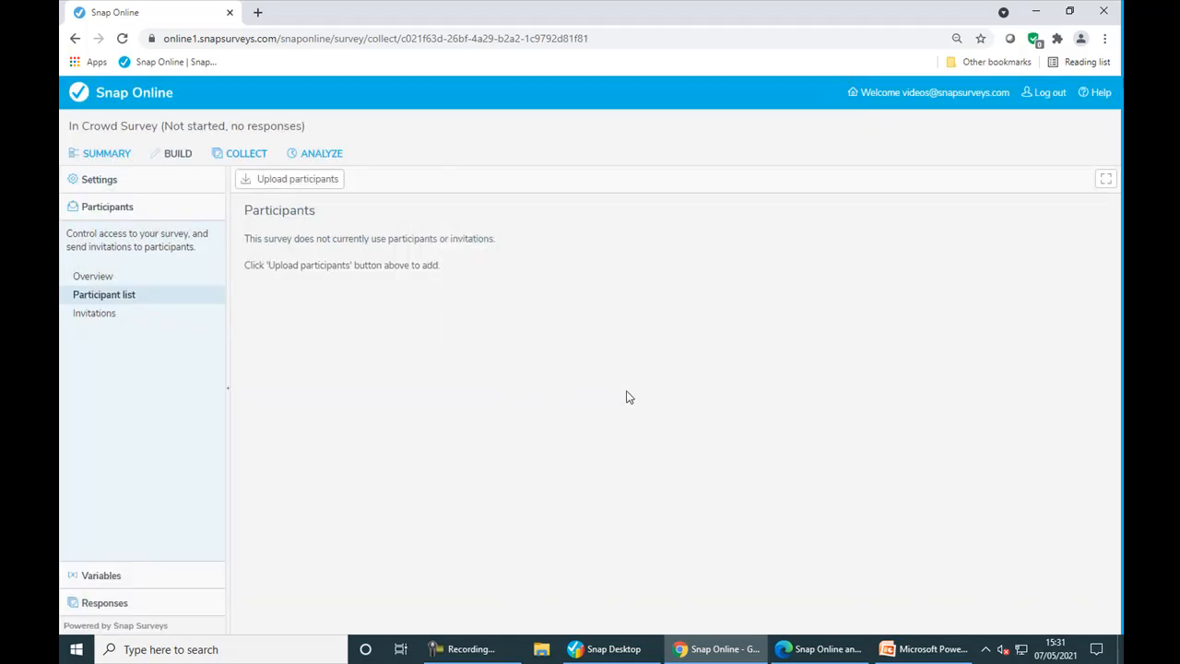
- In the other browser window, show In Crowd Survey's 11 participants and their statuses
click(795, 653)
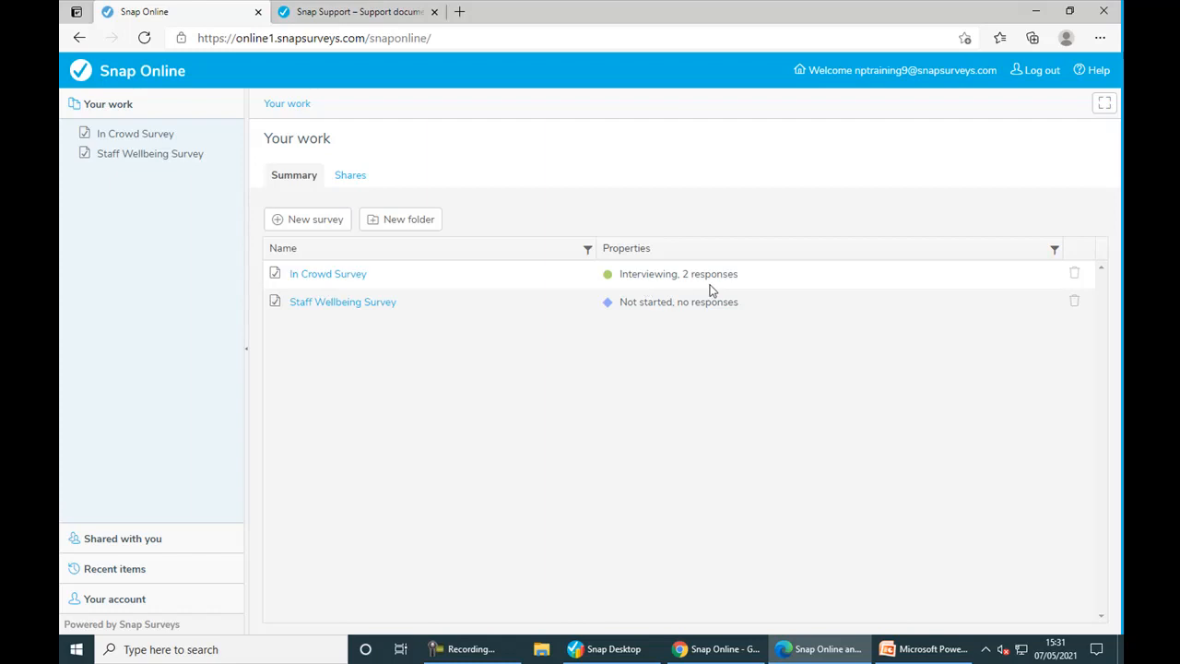
click(310, 281)
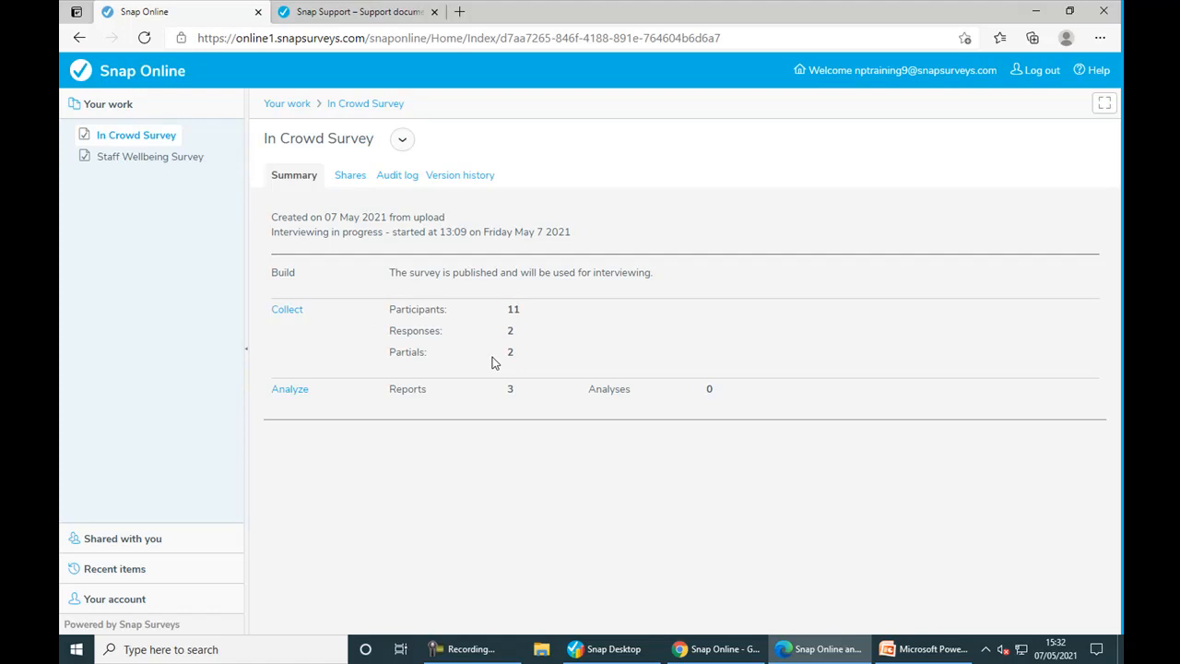
click(287, 311)
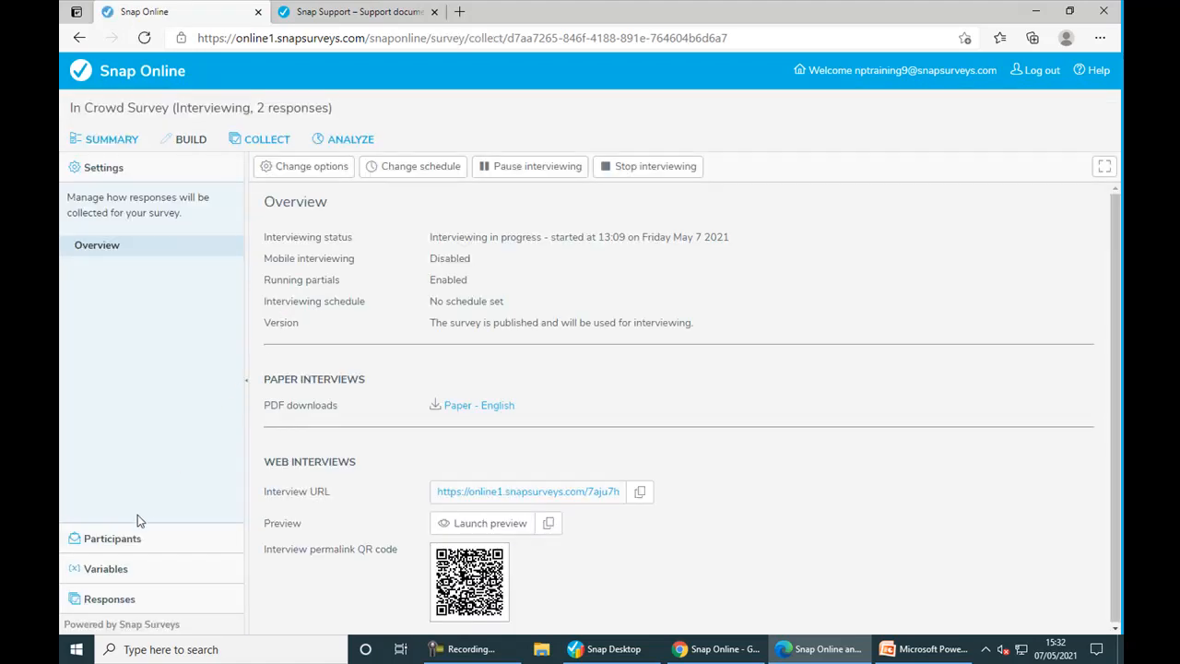
click(131, 540)
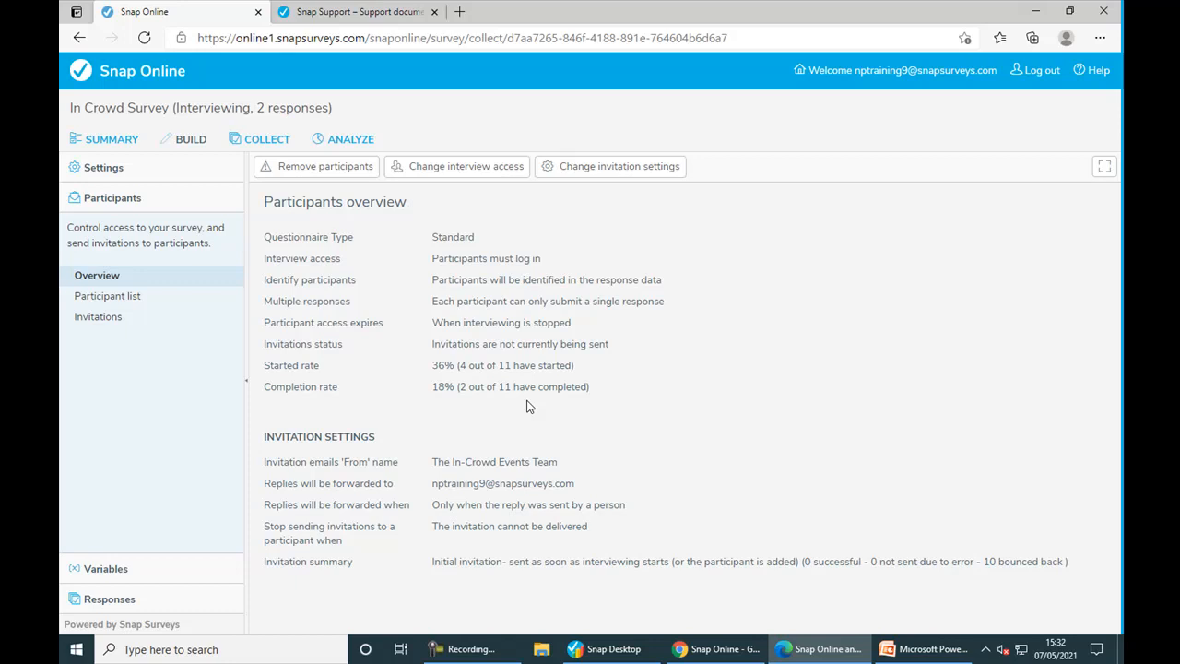
click(128, 300)
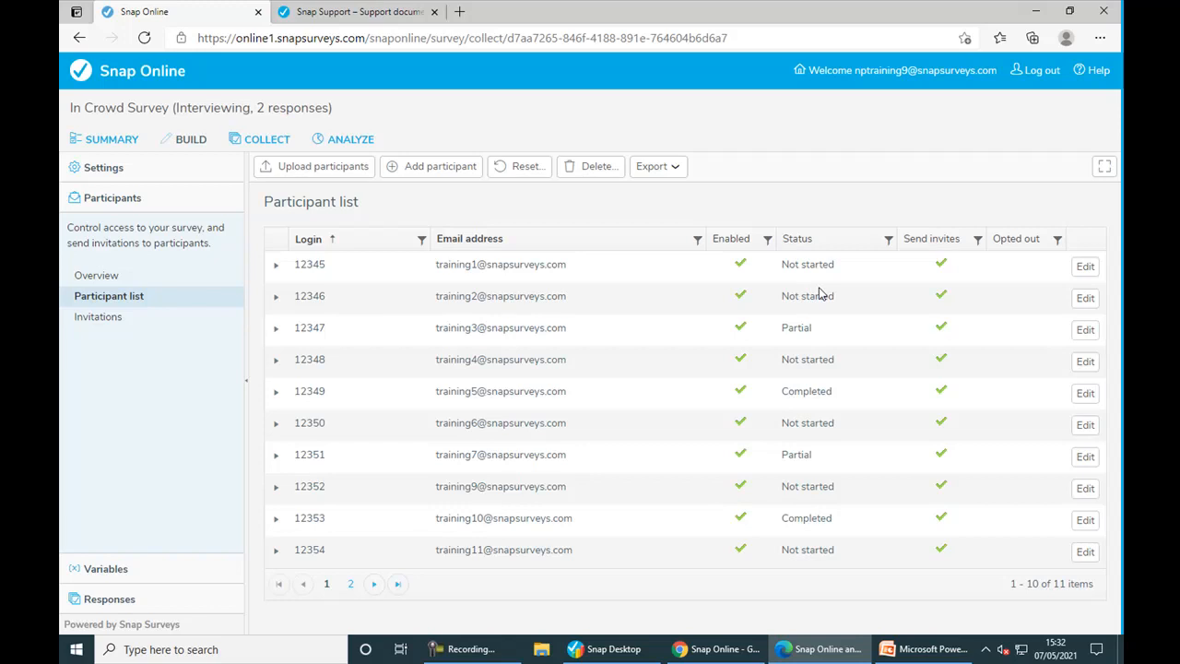
- Review participant 12346's schedule and seeding details, closing its editor unchanged
click(276, 298)
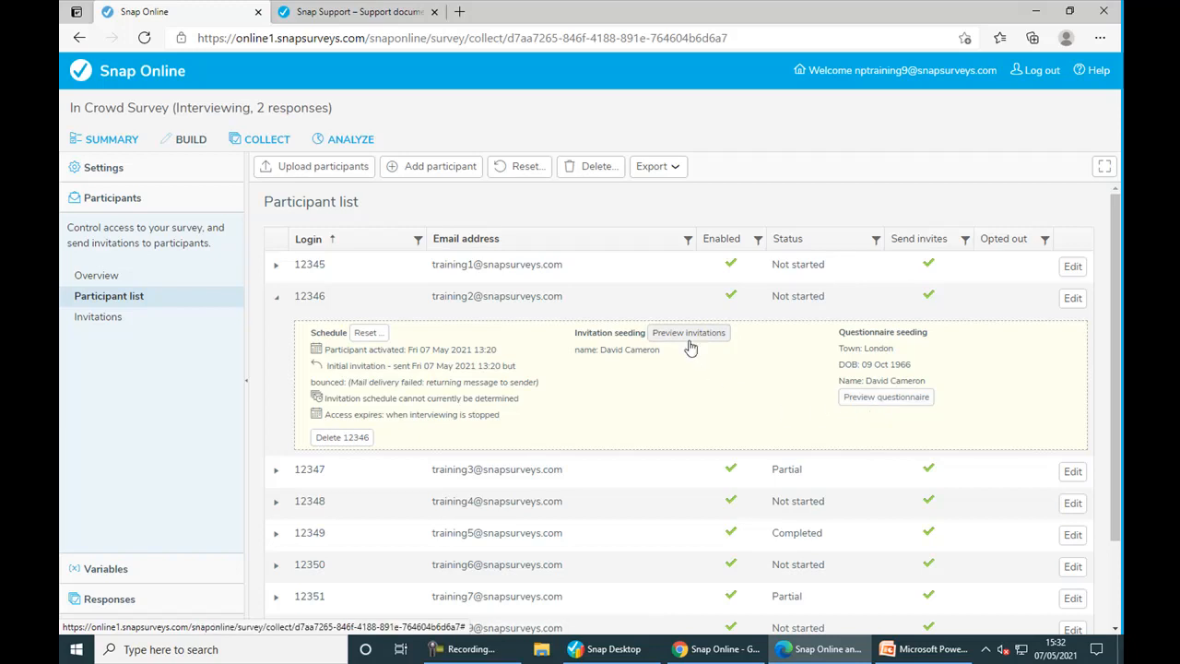
click(1073, 299)
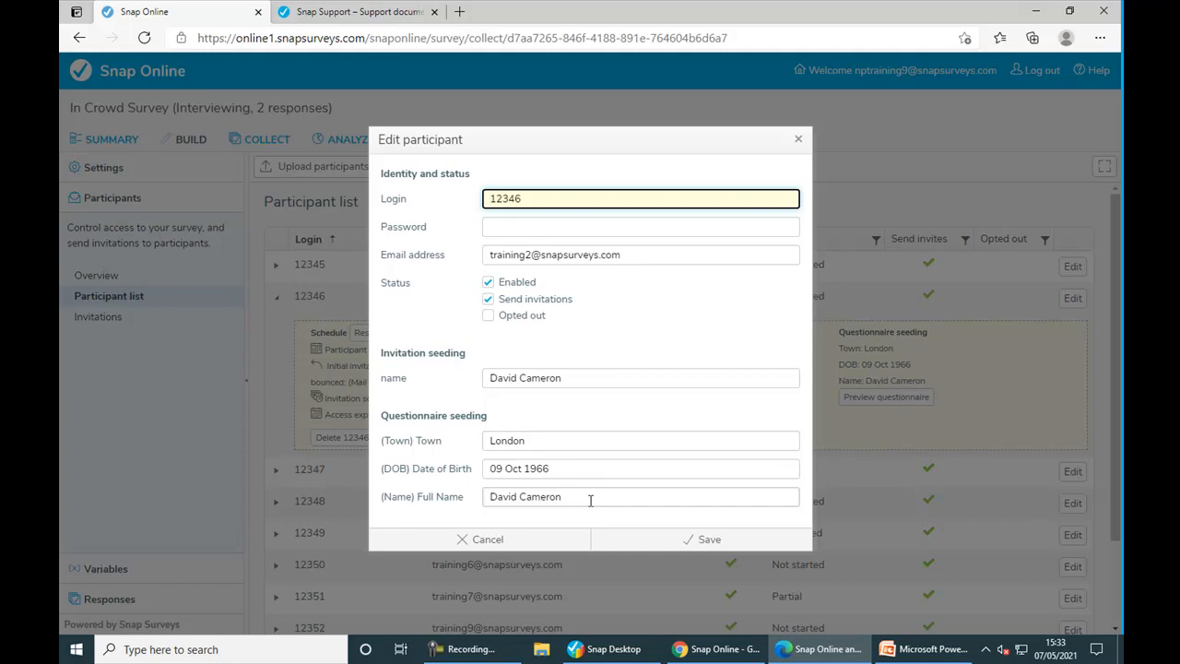
click(566, 541)
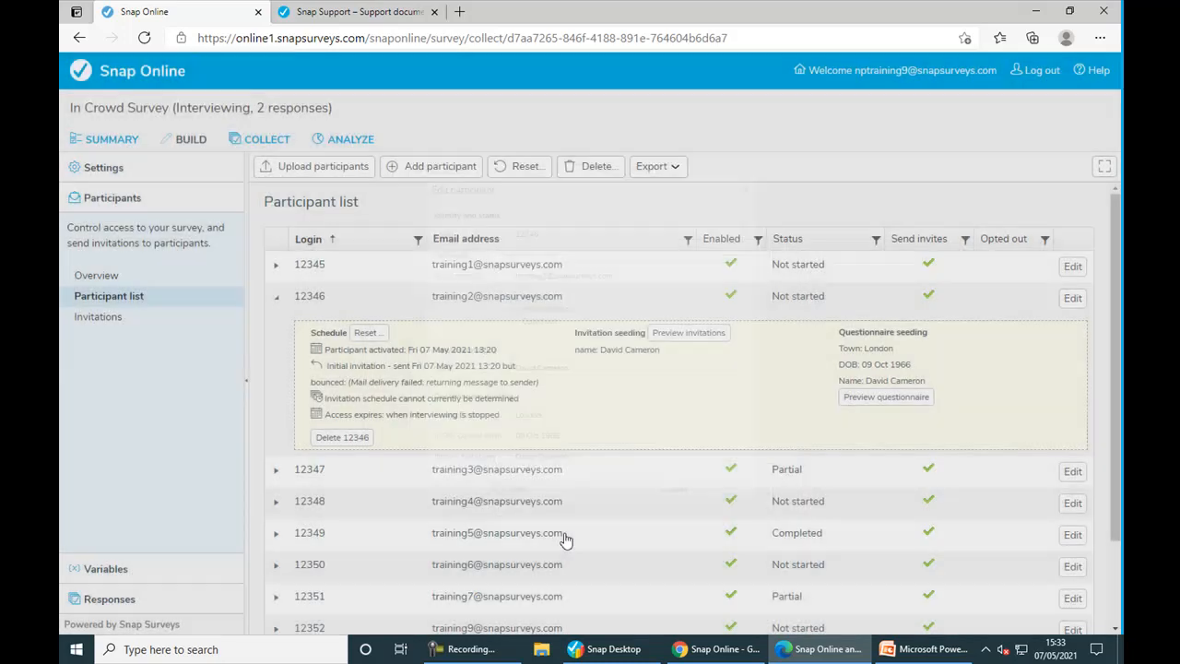
click(110, 323)
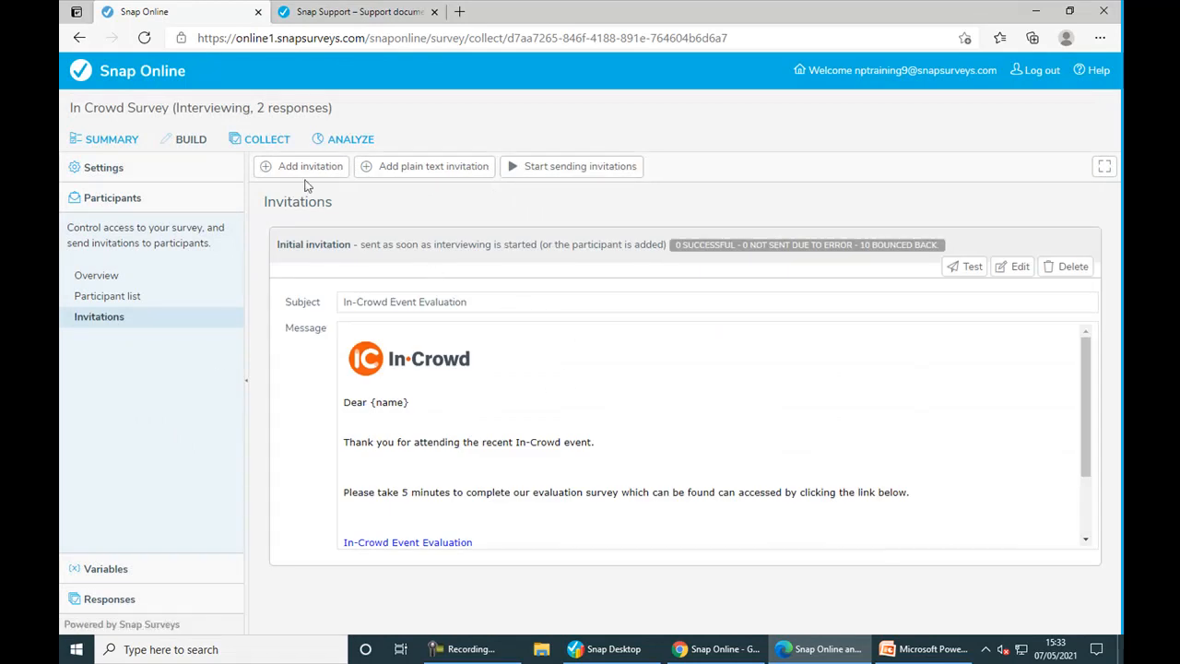
- Save the 'In-Crowd Event Evaluation' initial invitation unchanged and return to the participants overview
click(1015, 275)
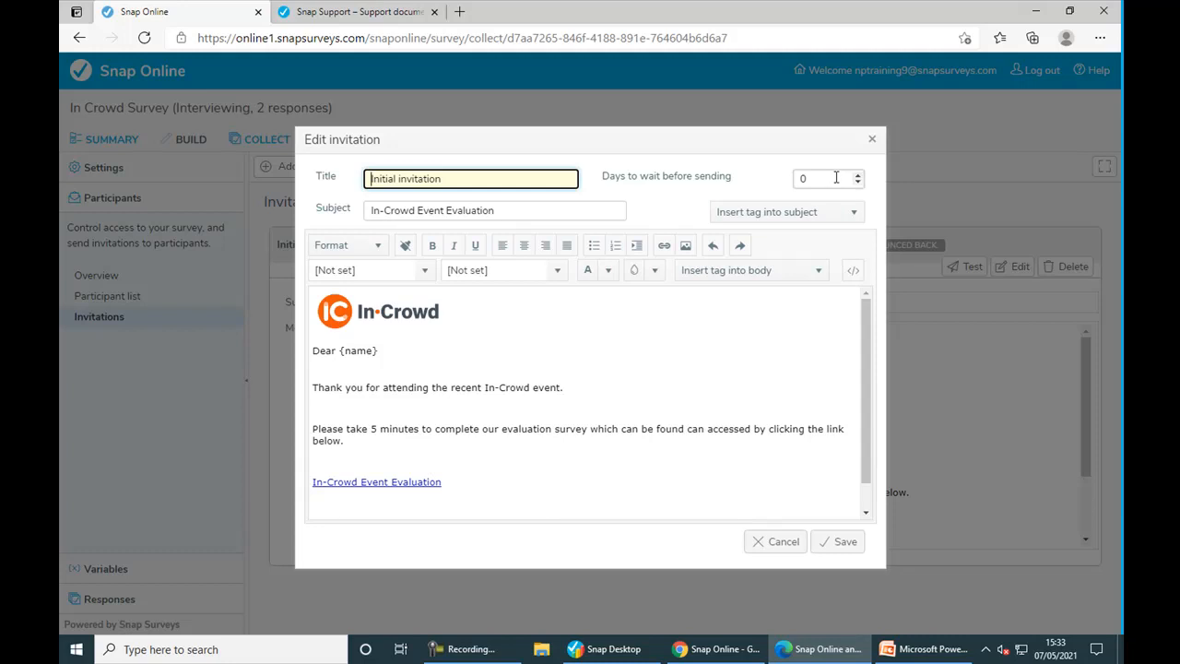
click(826, 550)
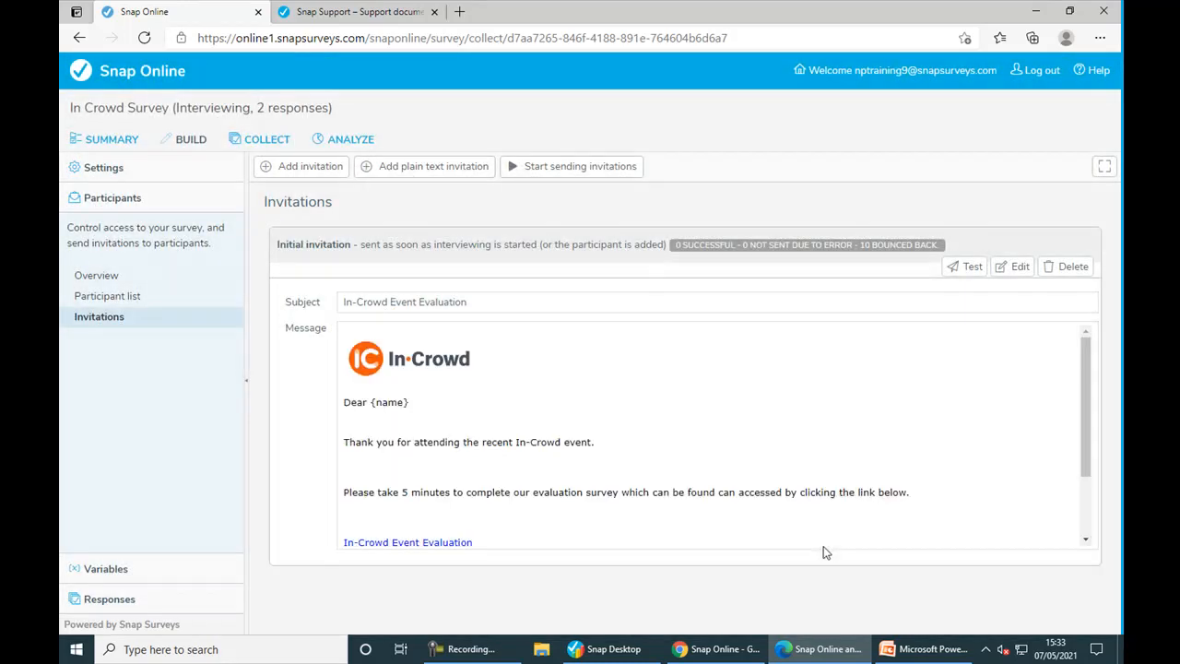
click(96, 282)
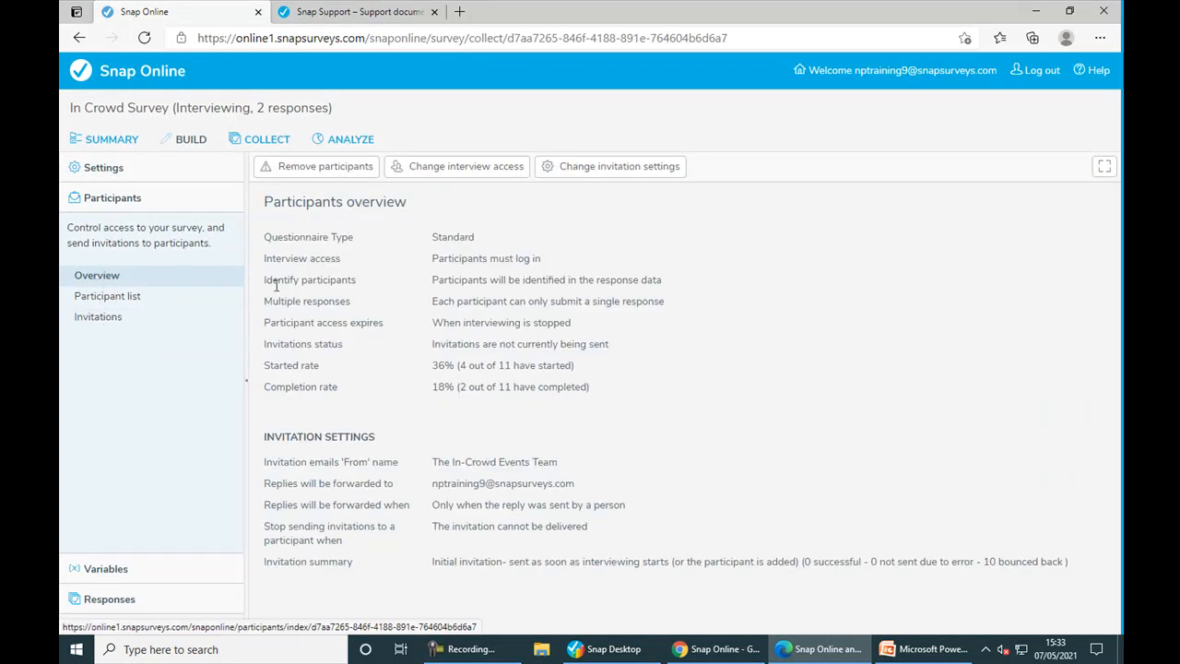
- Check the invitation and interview access settings without changes, then return to the participant list
click(584, 170)
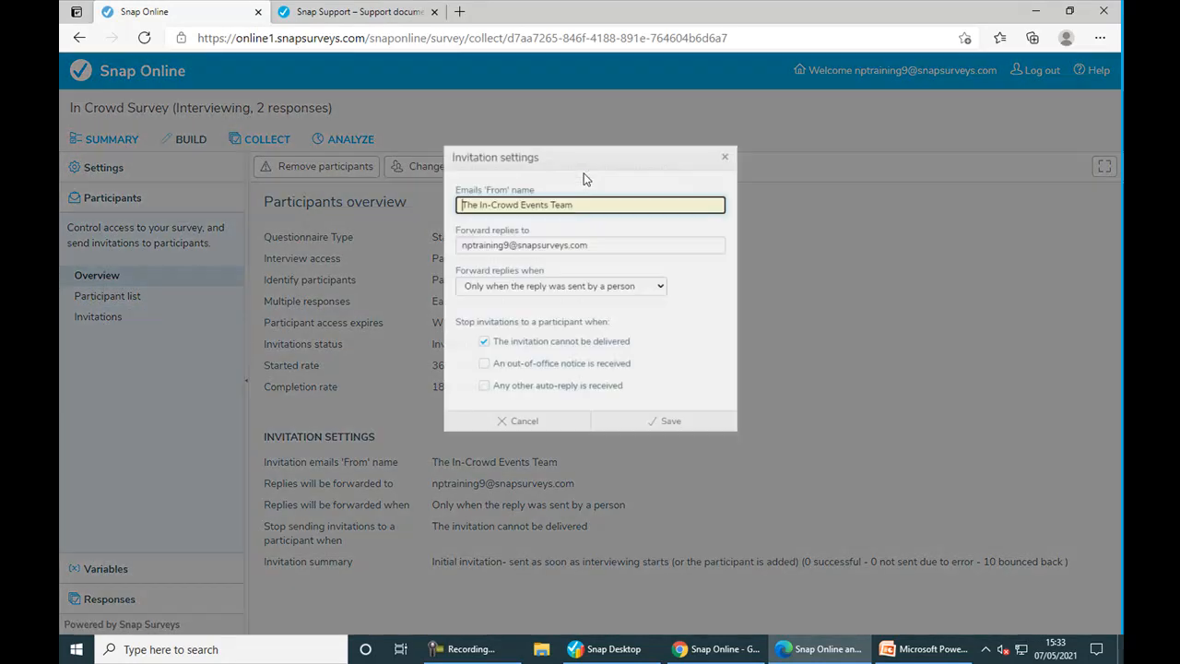
drag(584, 193, 422, 198)
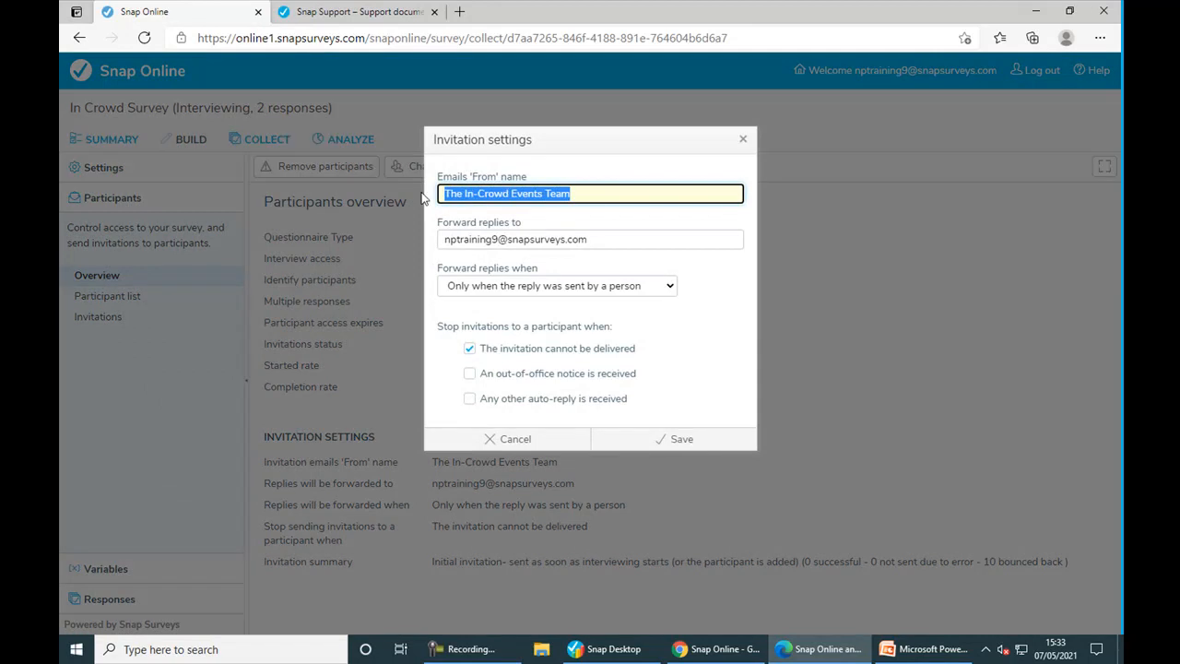
click(513, 438)
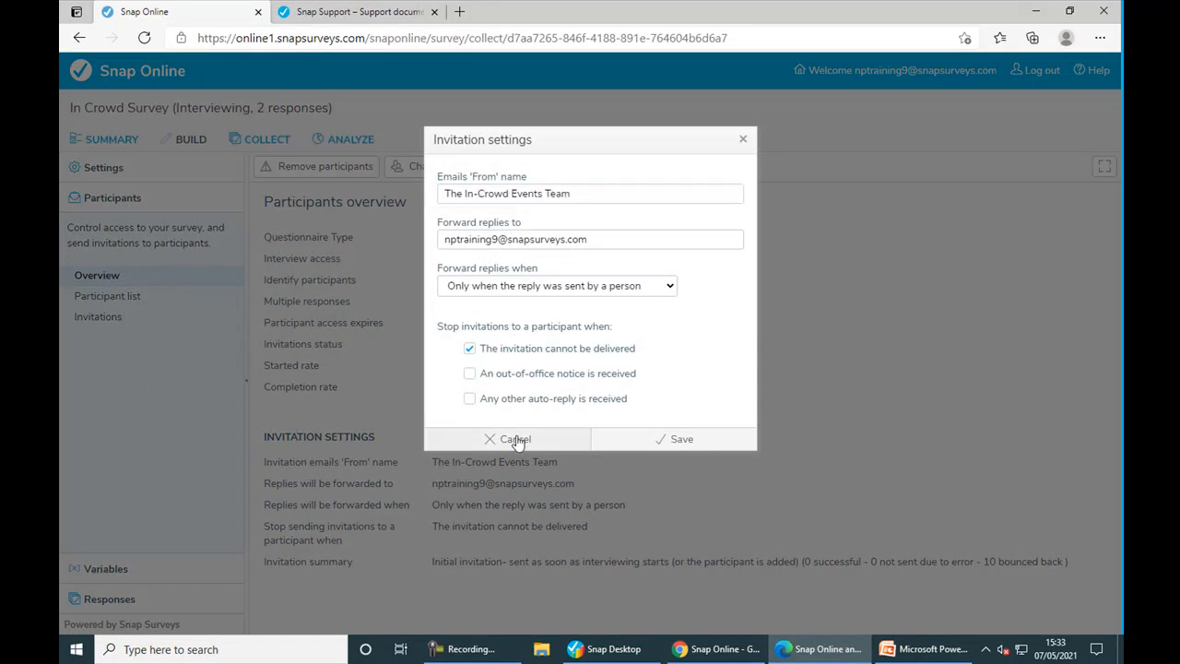
click(443, 173)
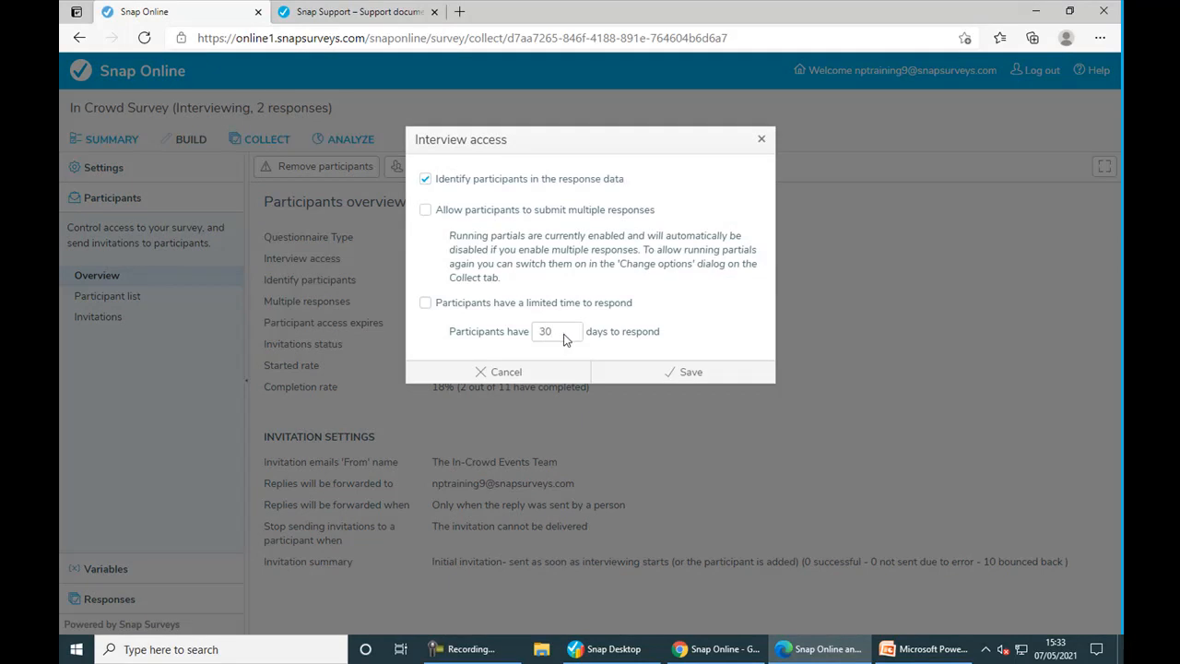
click(514, 375)
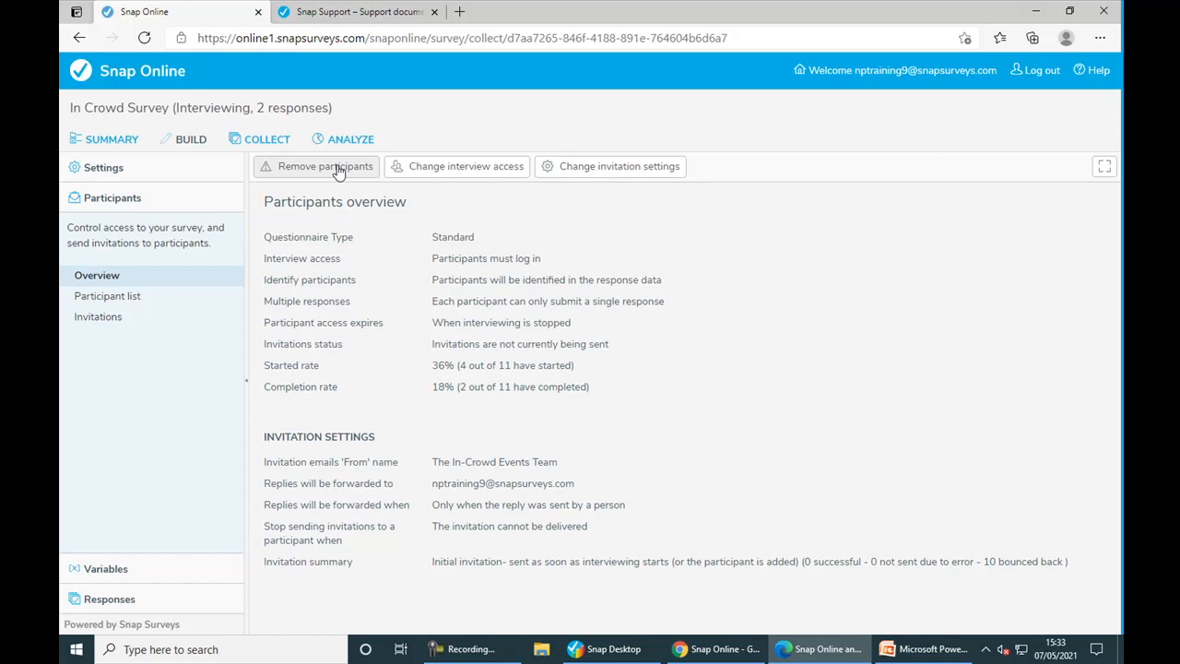
click(118, 296)
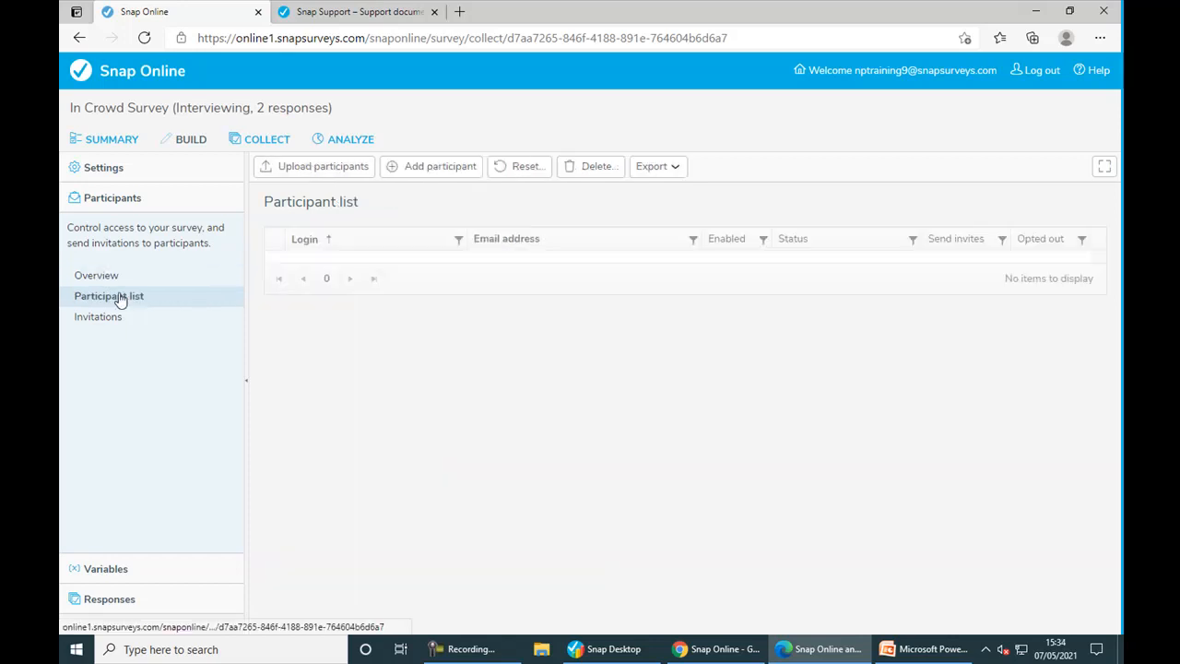
click(337, 175)
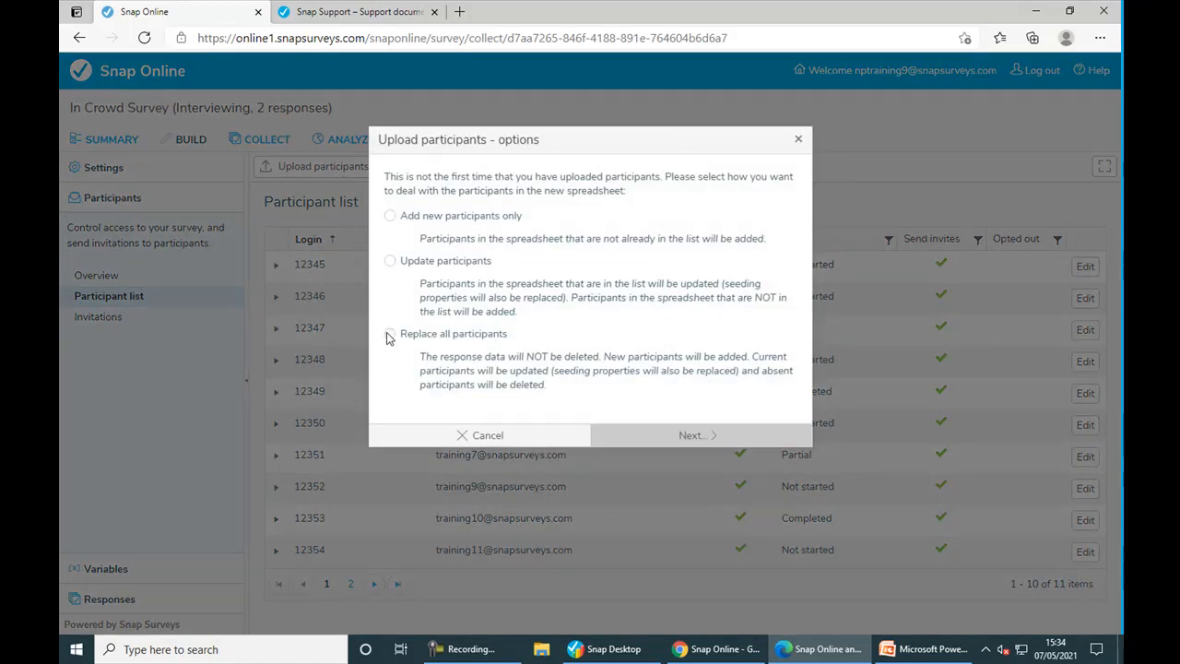
click(455, 438)
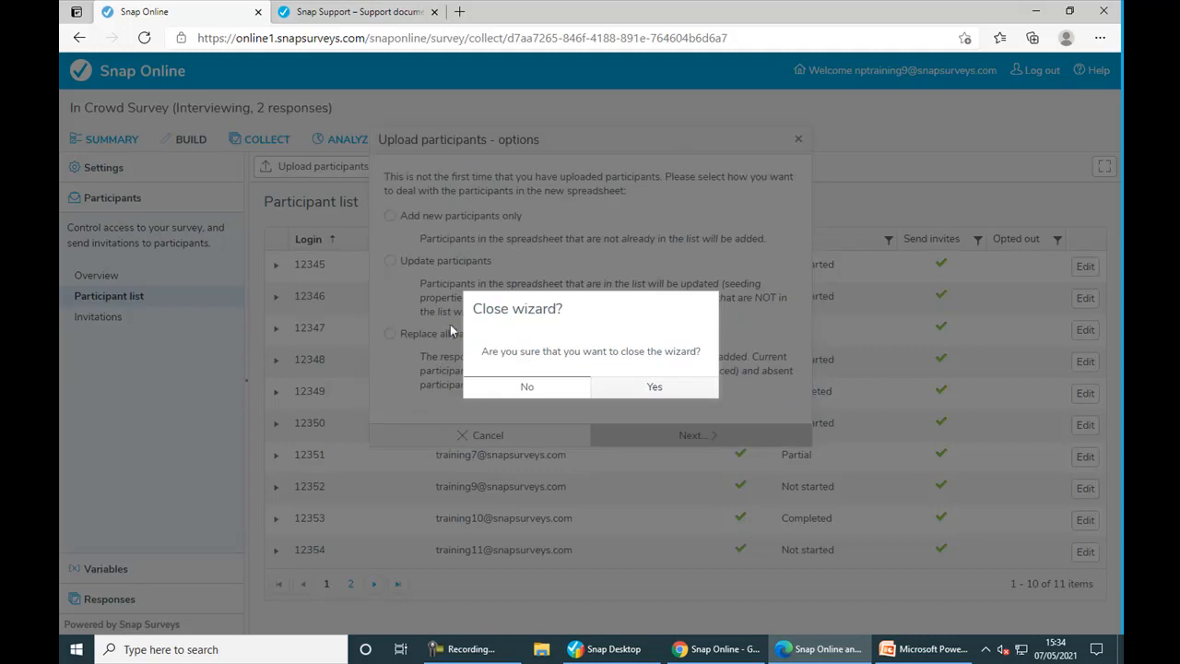
click(622, 392)
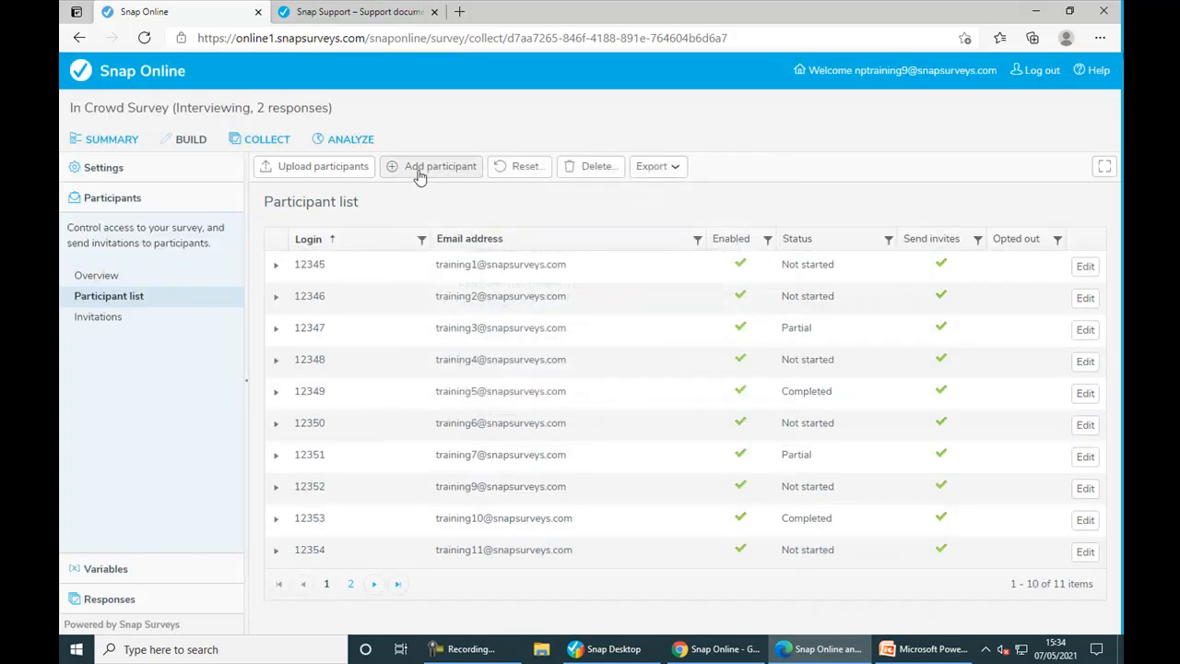
click(420, 171)
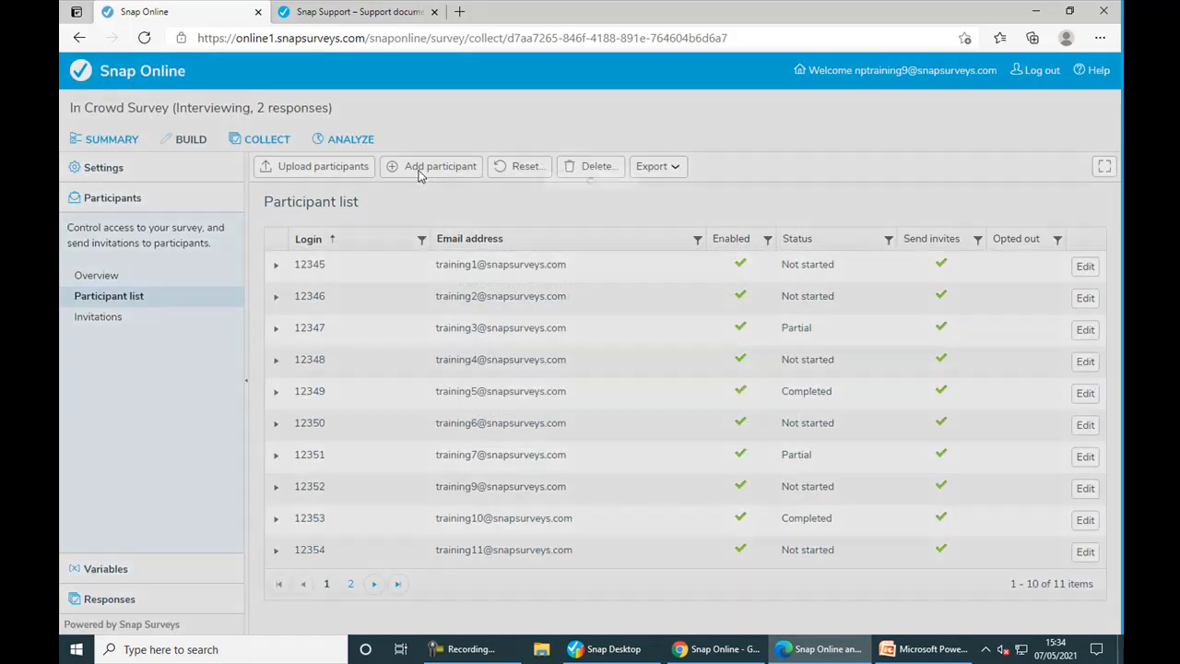
click(509, 227)
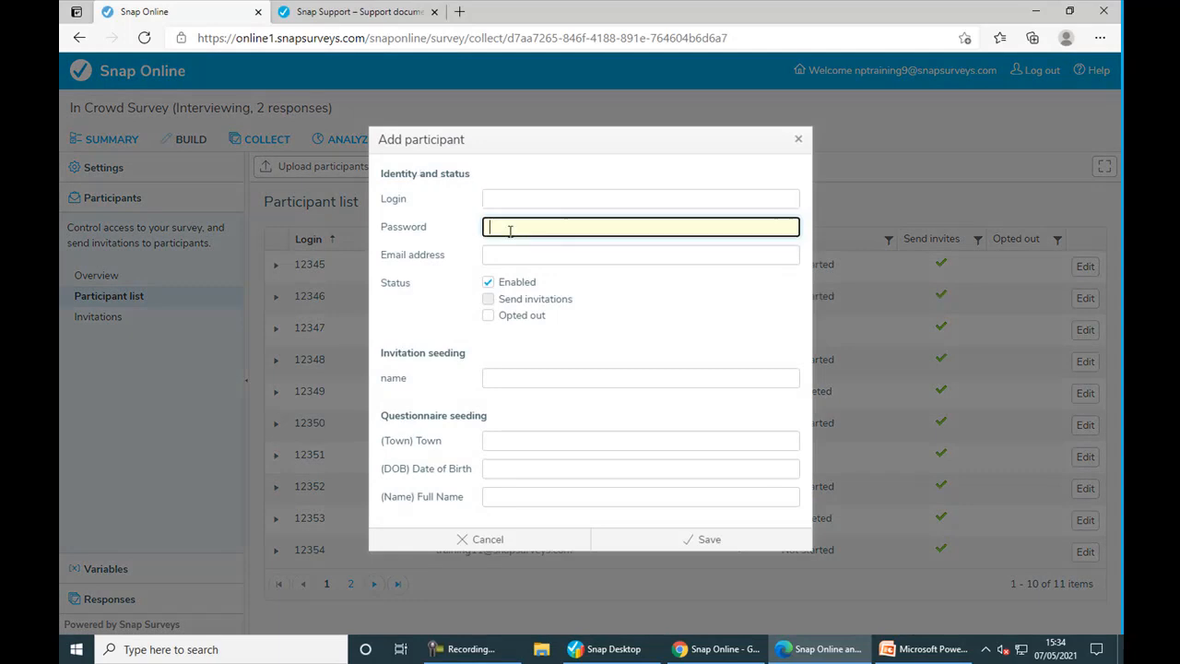
click(511, 257)
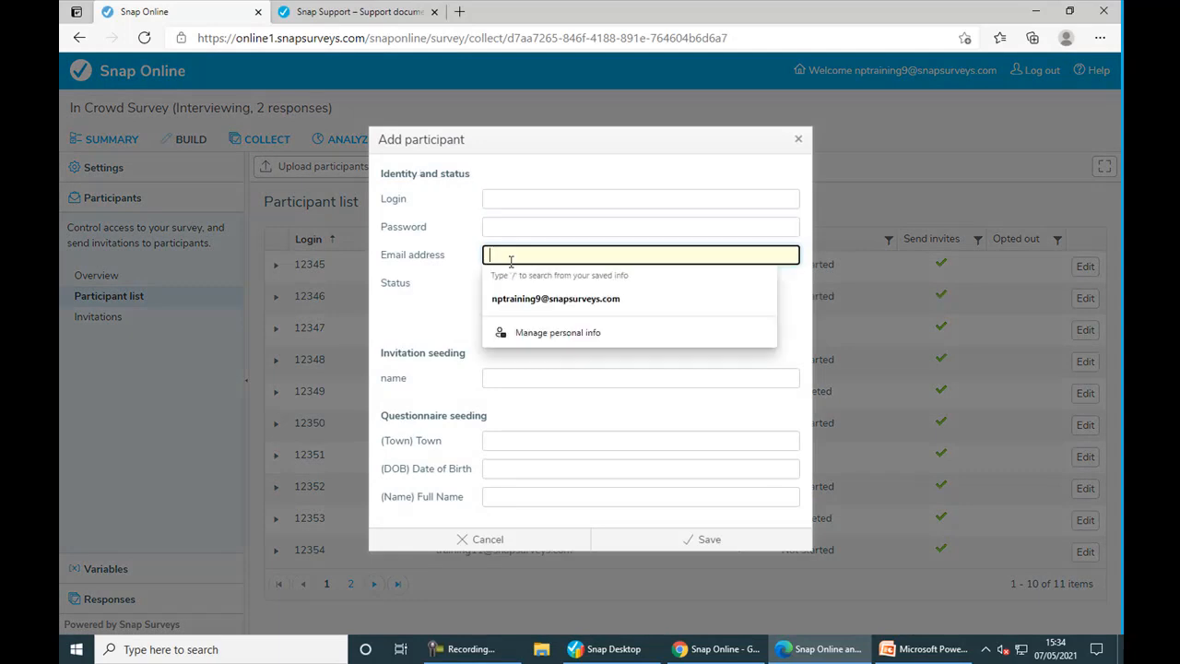
click(544, 539)
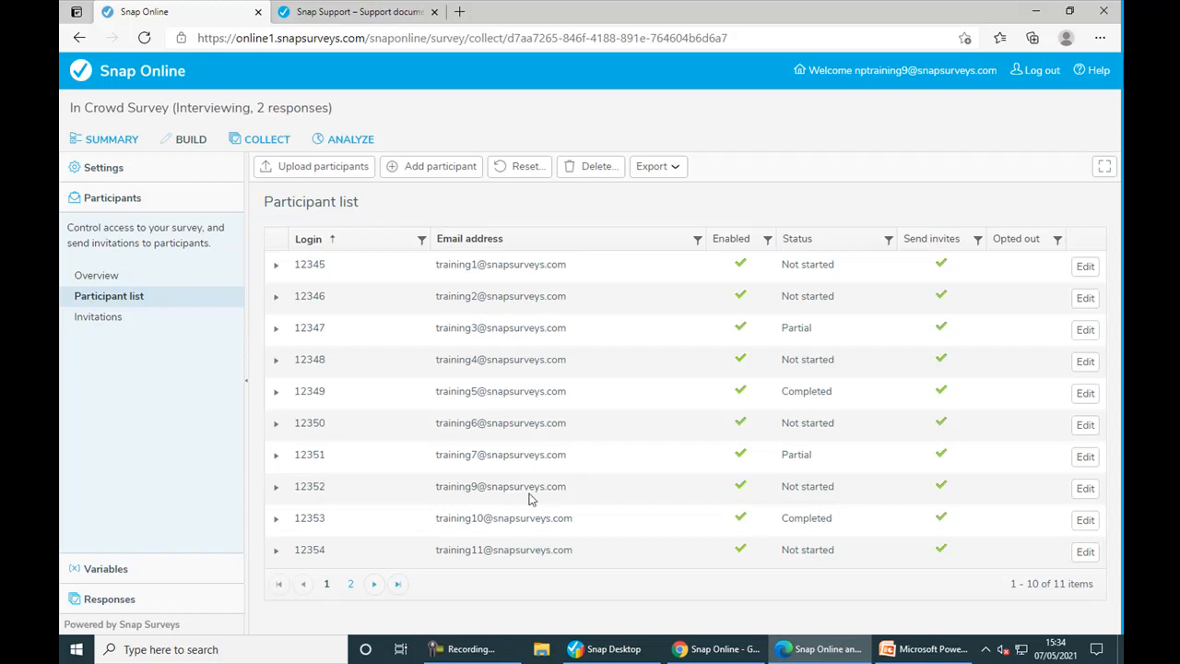
click(109, 599)
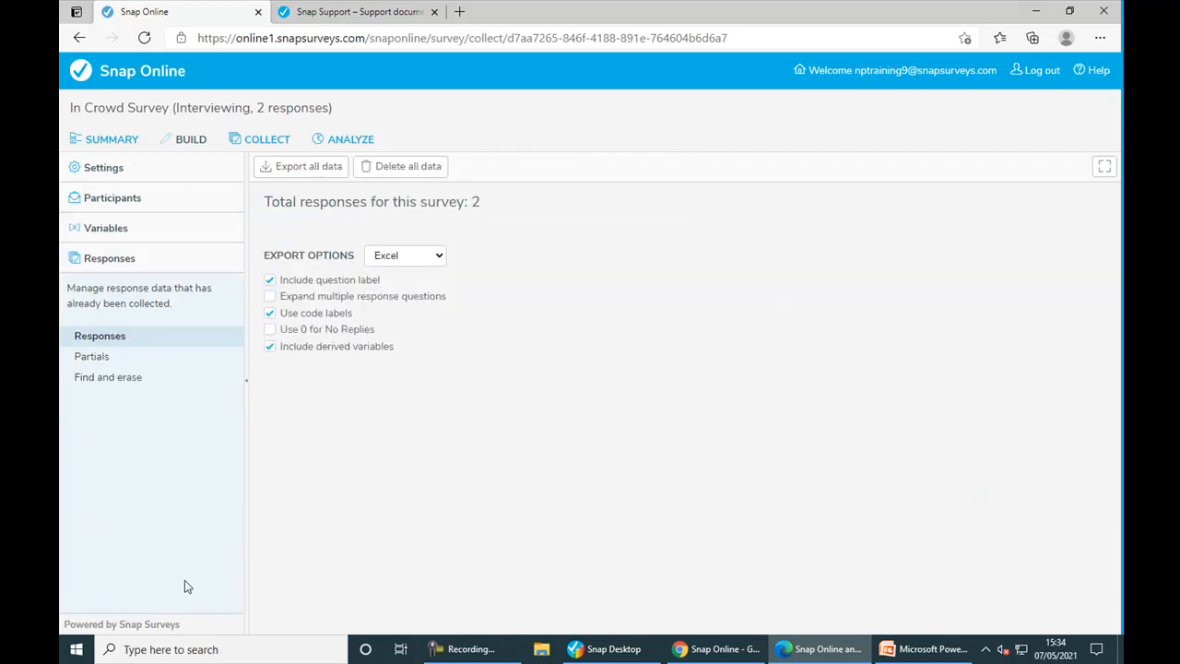
- Keep Excel as the export format and view partial response 1 of 2
click(425, 262)
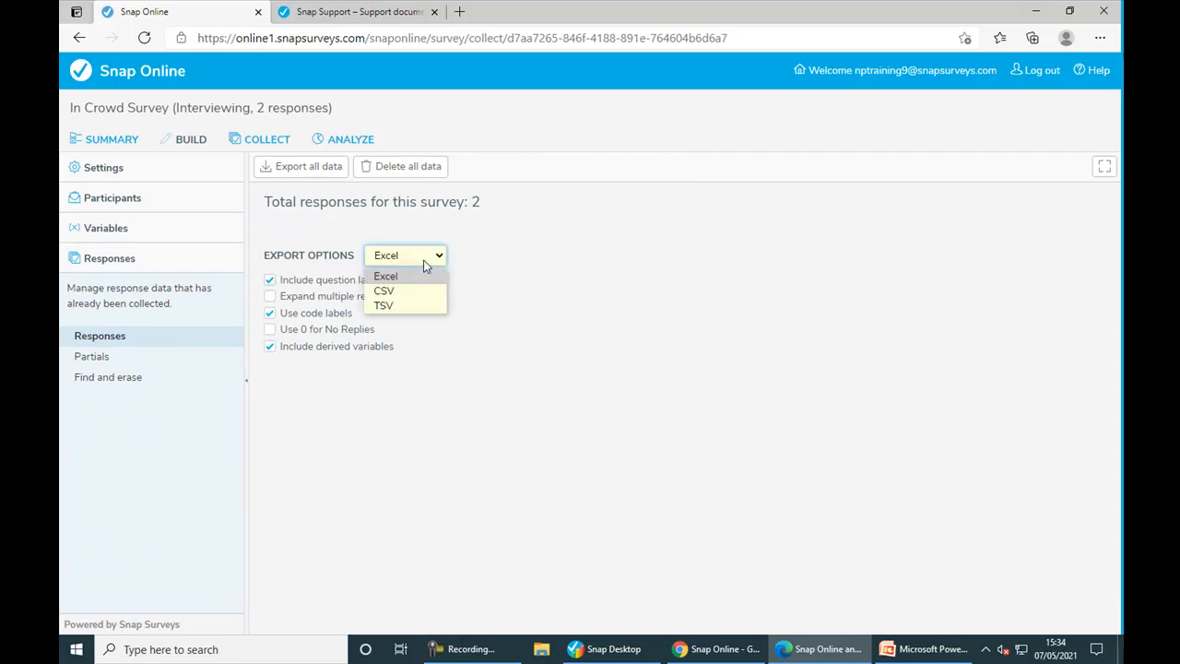
click(424, 260)
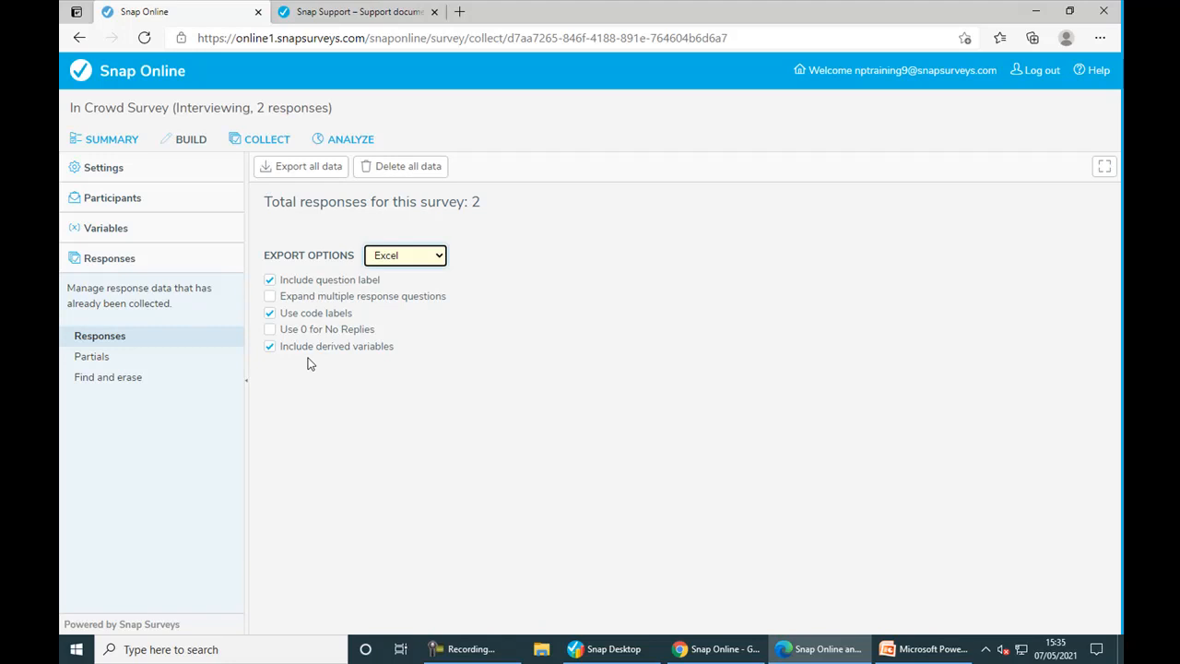
click(102, 358)
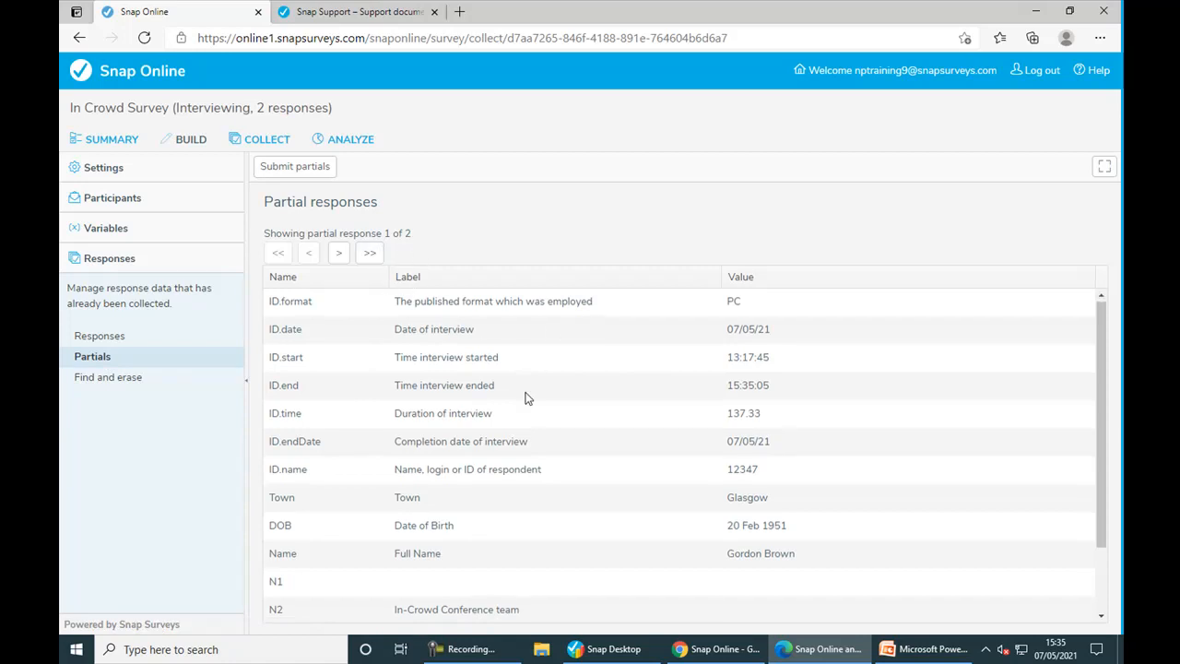
- Scroll through partial response 2 of 2 and its answers to Q1–Q4c
scroll(526, 397, down, 1)
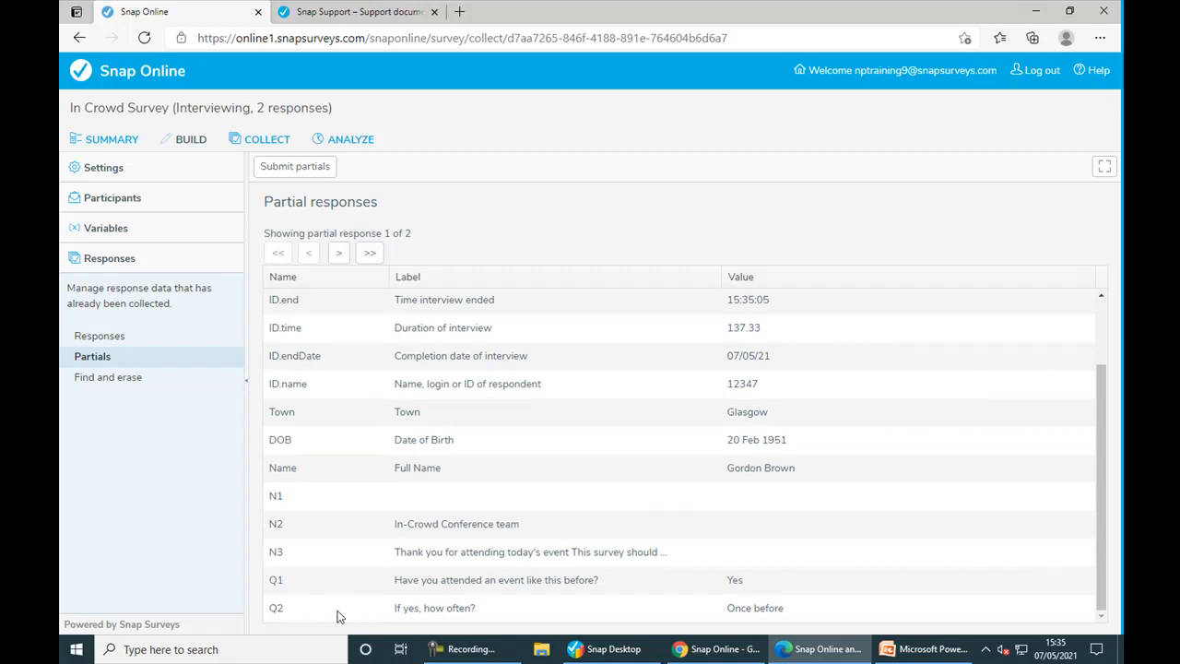
click(338, 253)
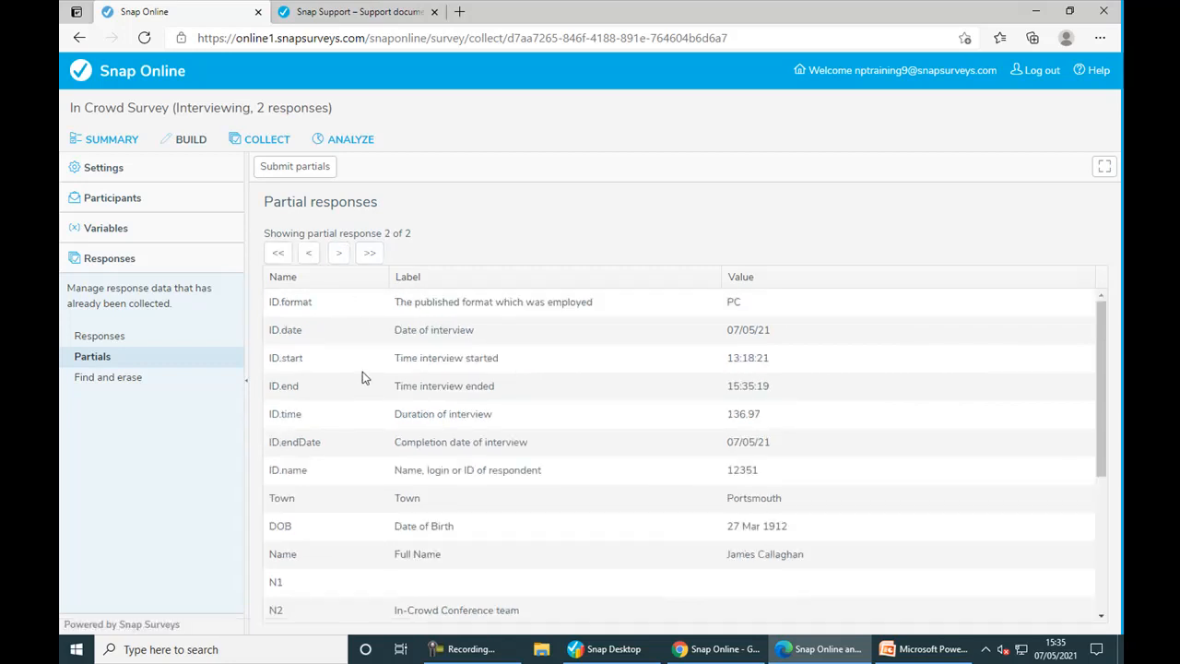
scroll(363, 374, down, 3)
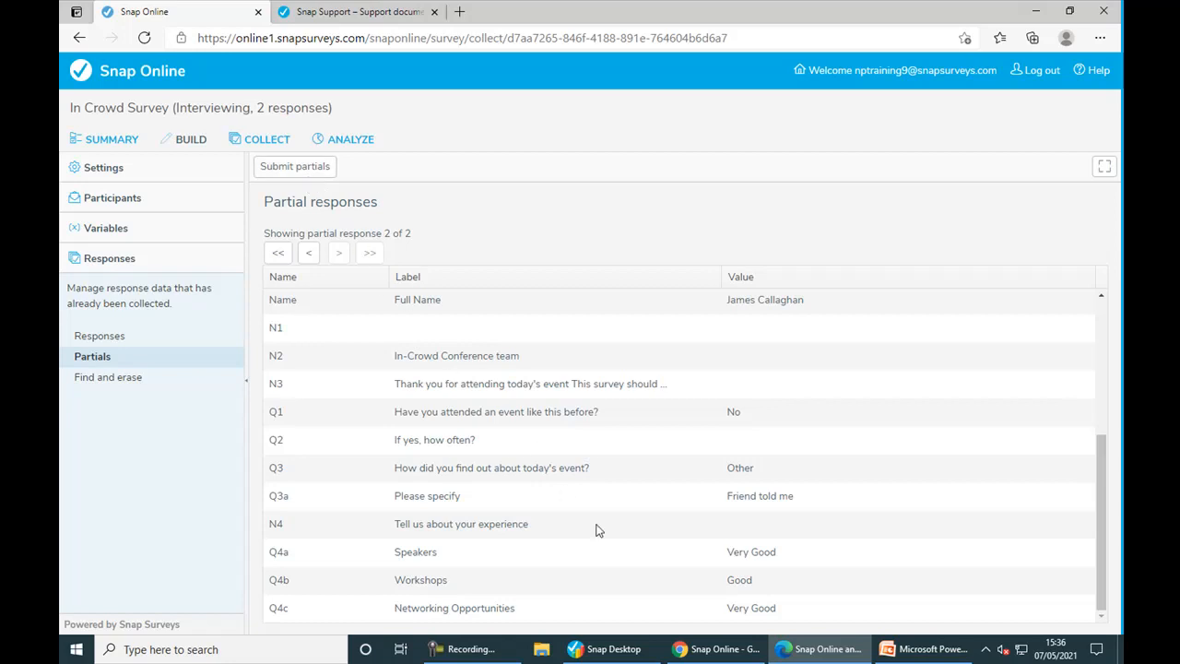
- Switch to the Chrome Snap Online window and go back to the Your work home list
click(712, 650)
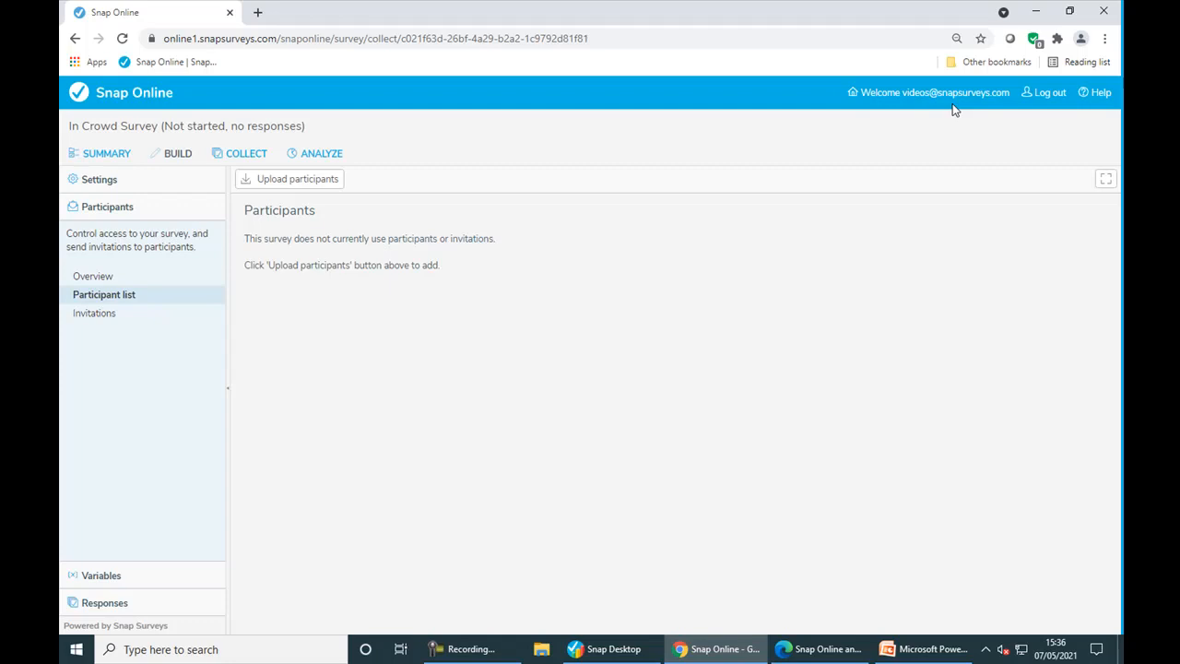
click(129, 105)
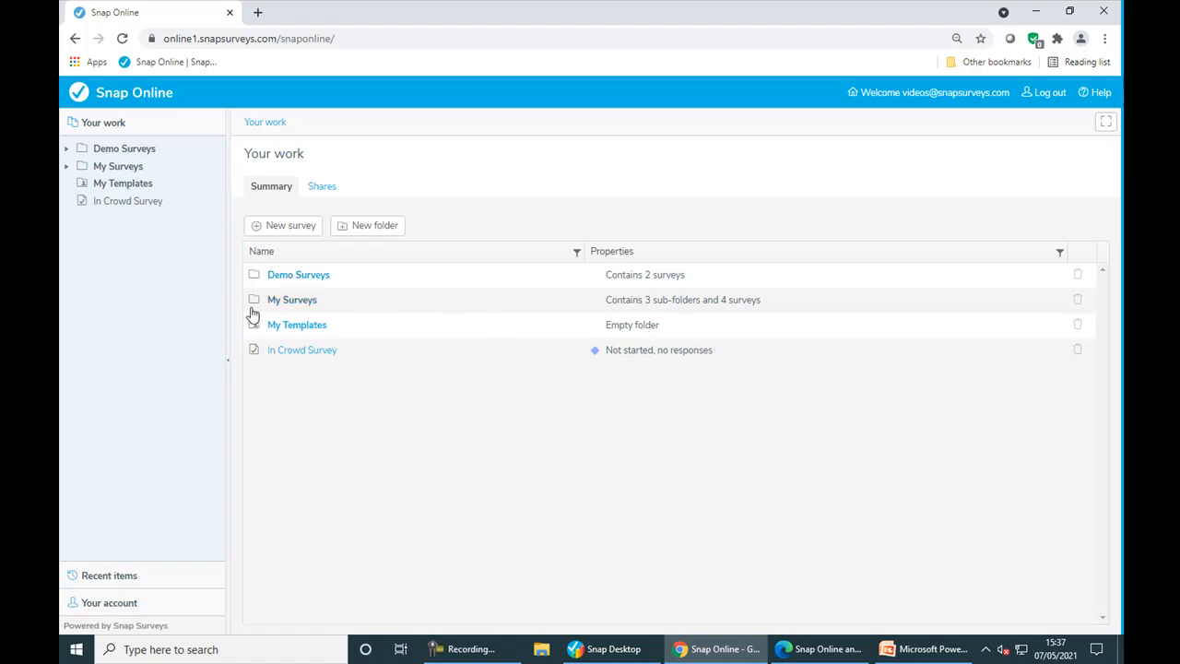
- Share Demo Surveys > Satisfaction with the trainee's email as Researcher and save the share
click(299, 276)
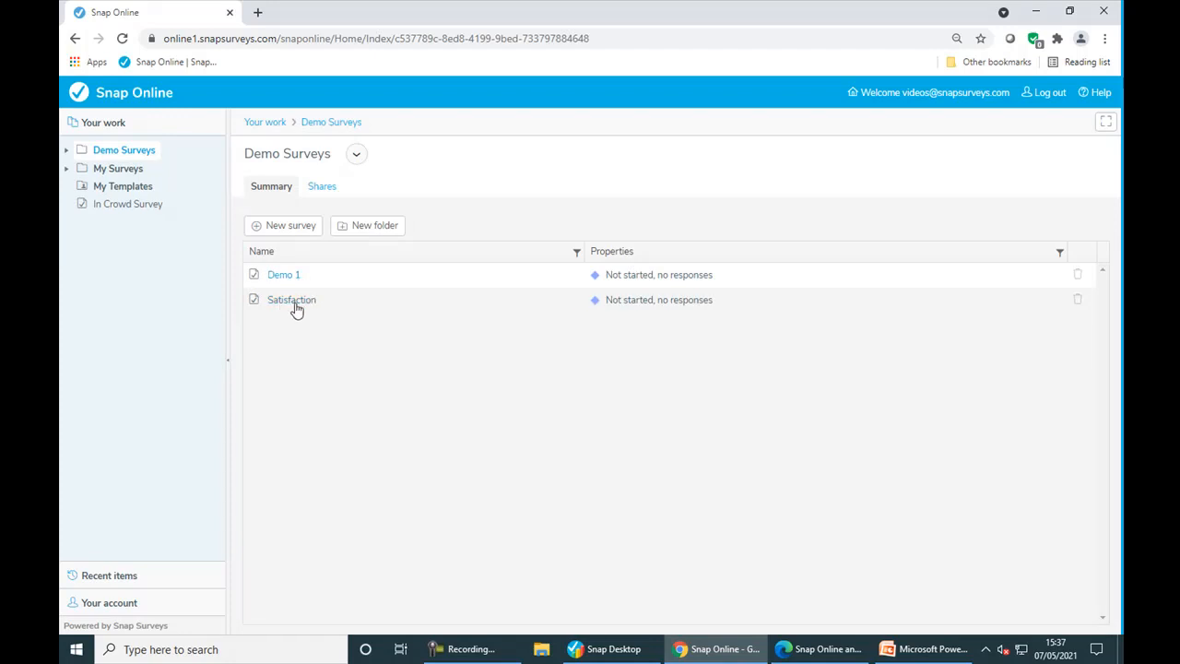
click(293, 302)
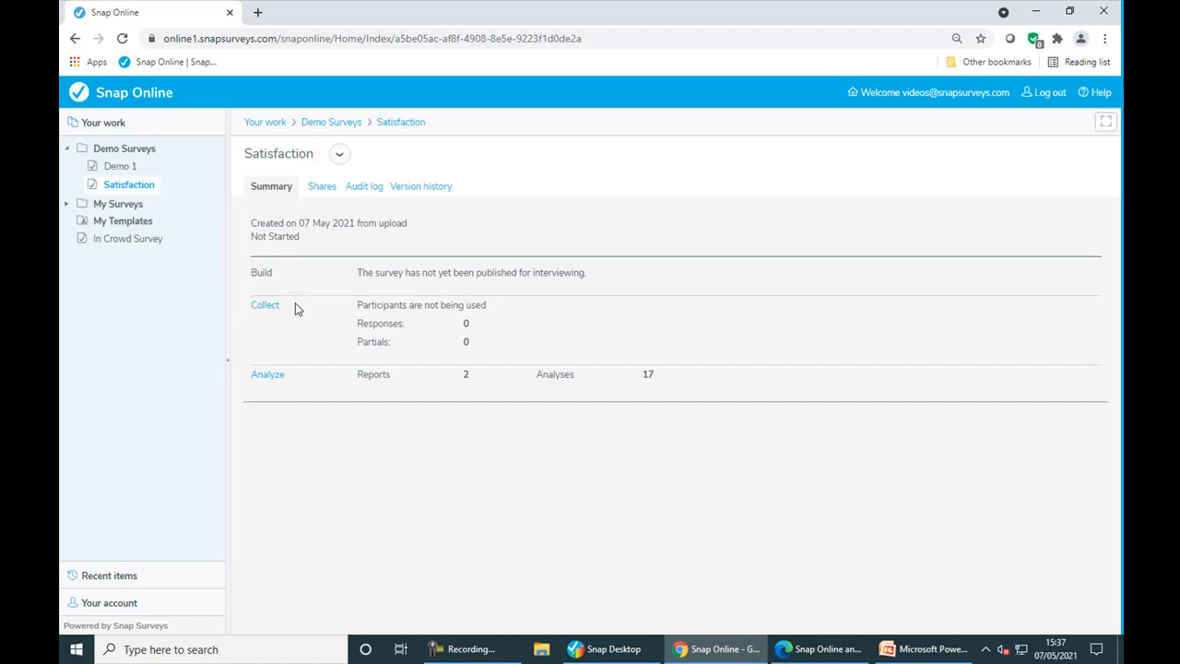
click(322, 194)
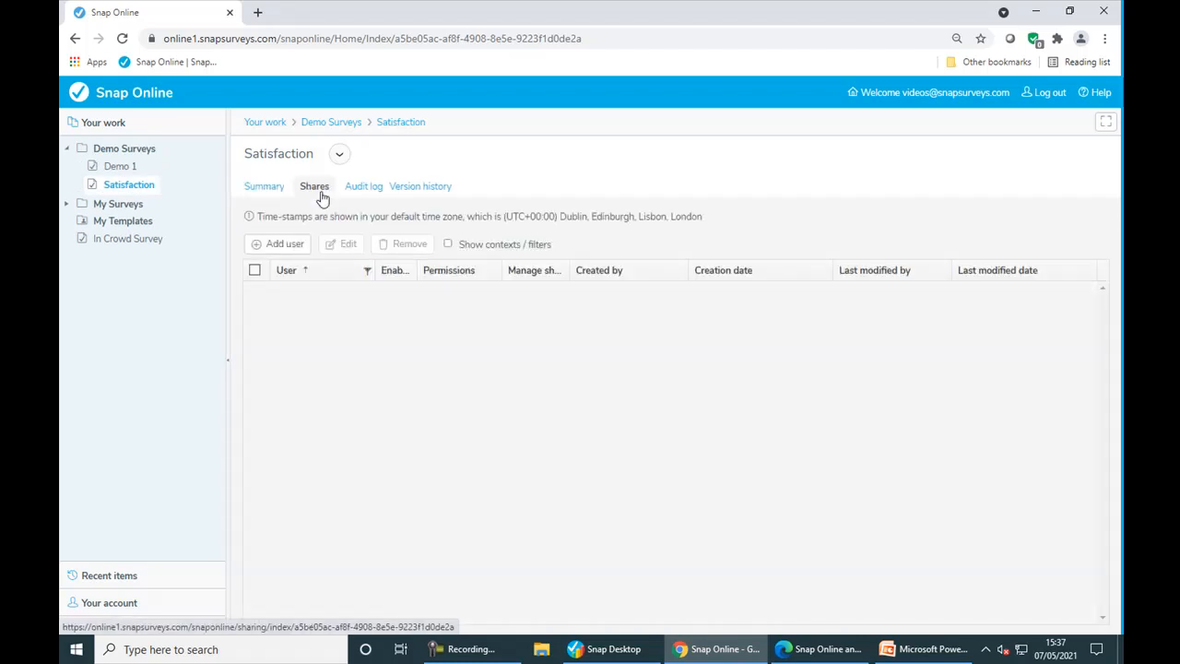
click(295, 253)
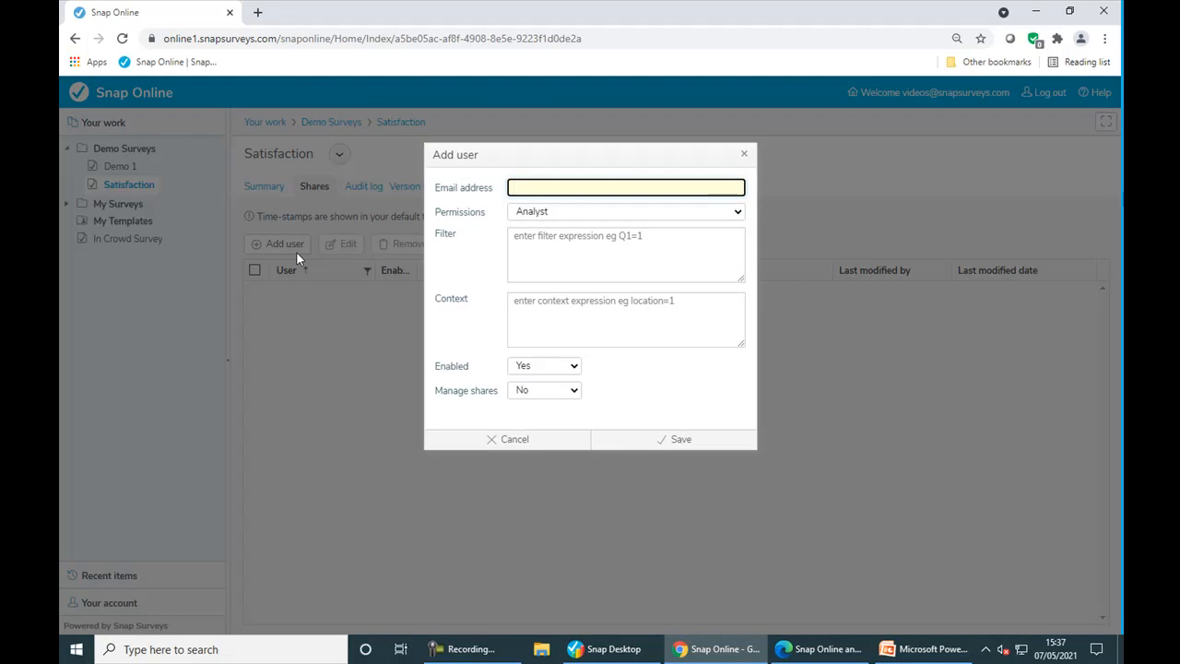
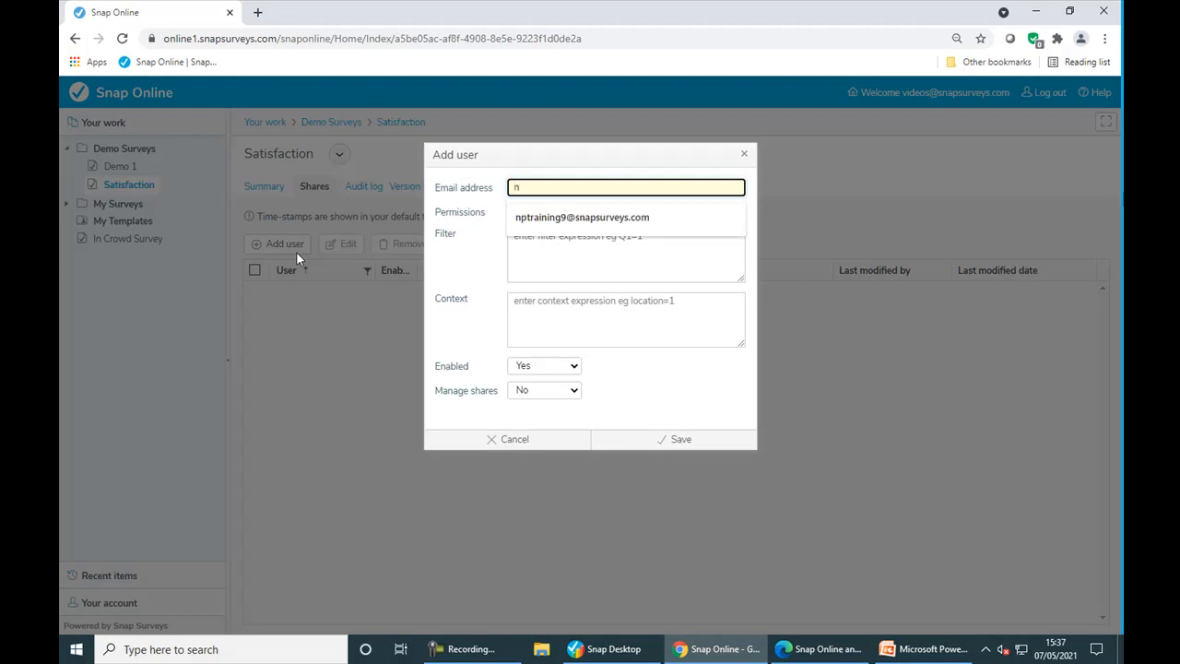
click(542, 224)
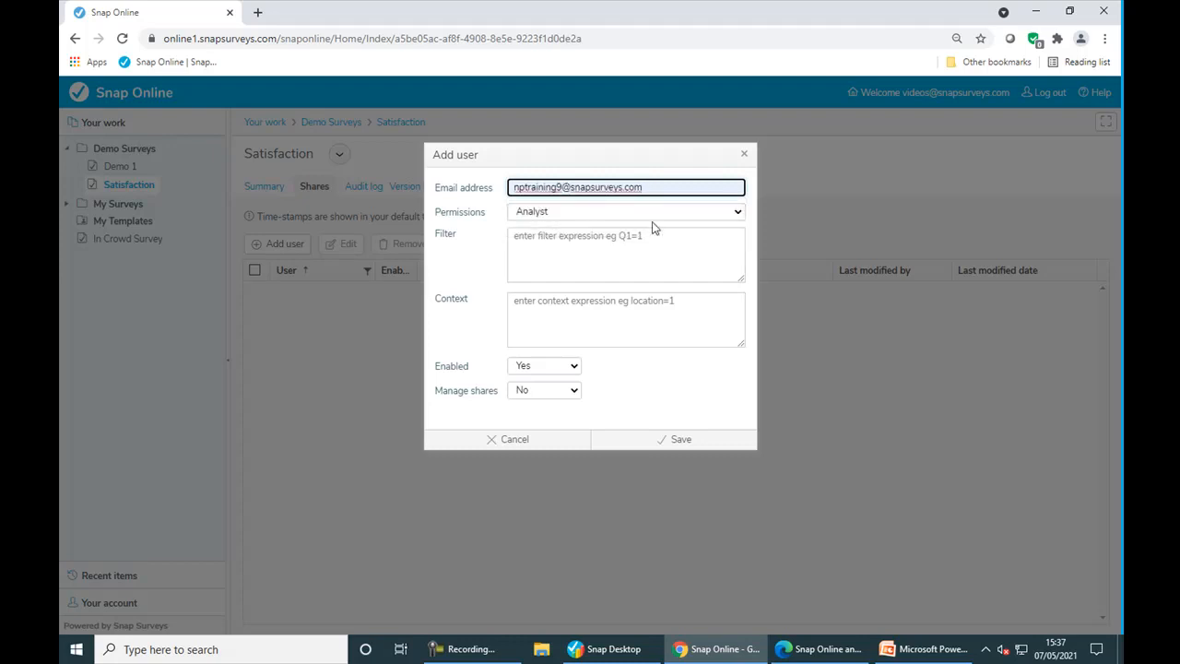
click(735, 214)
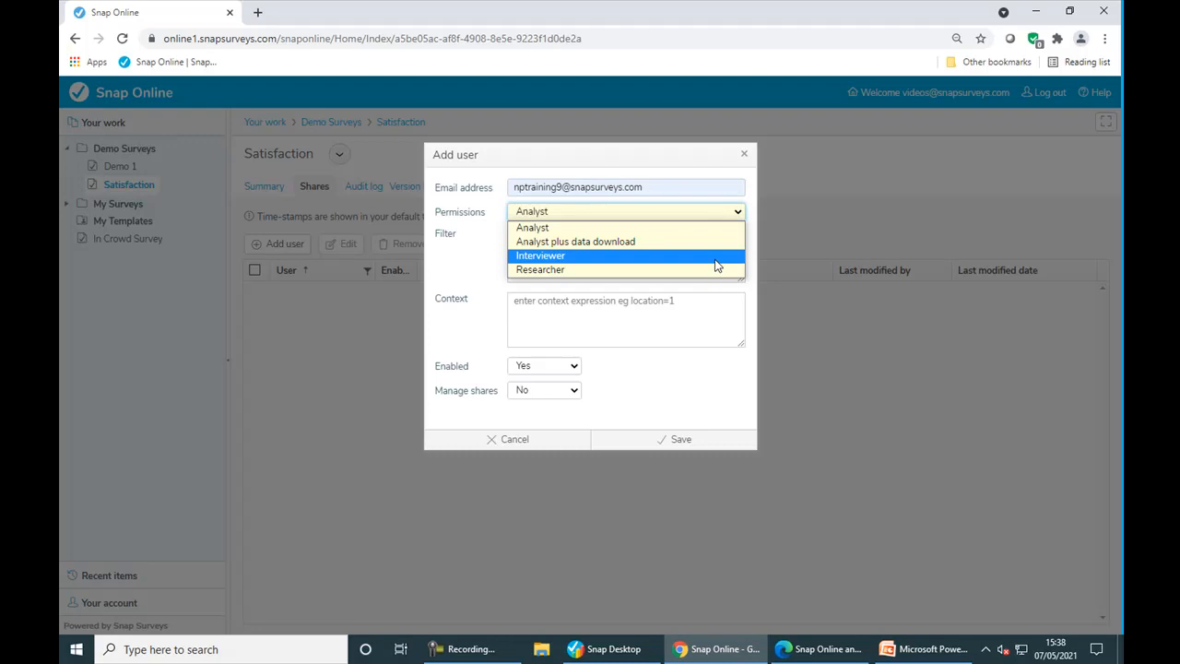
click(625, 271)
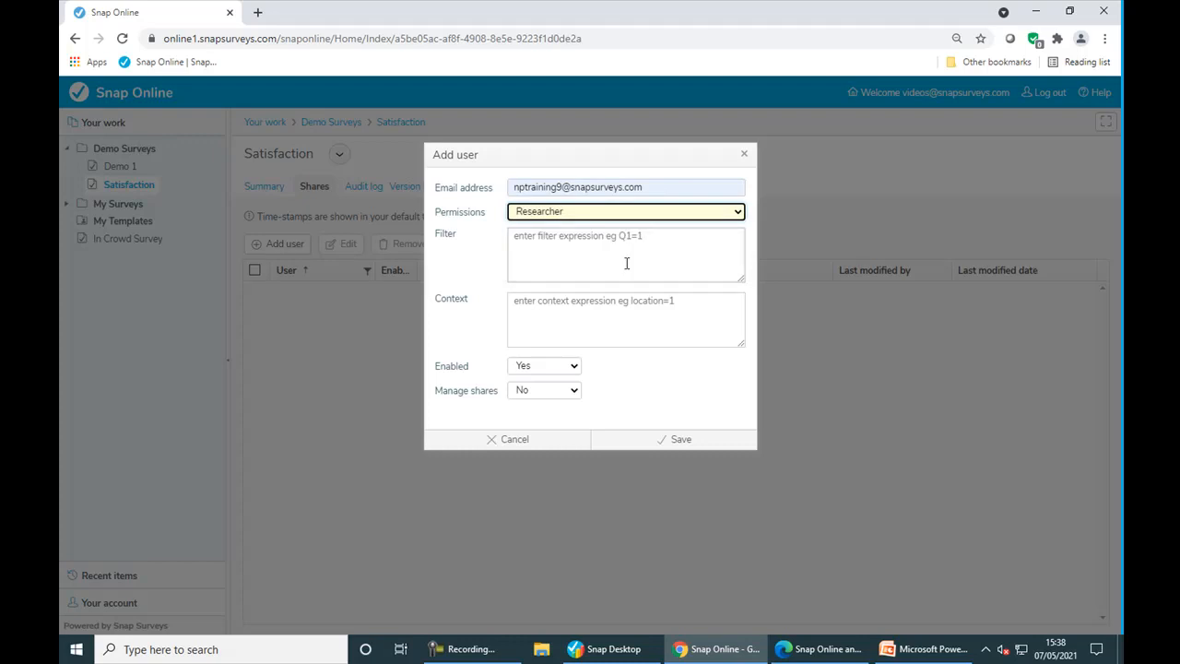
click(633, 442)
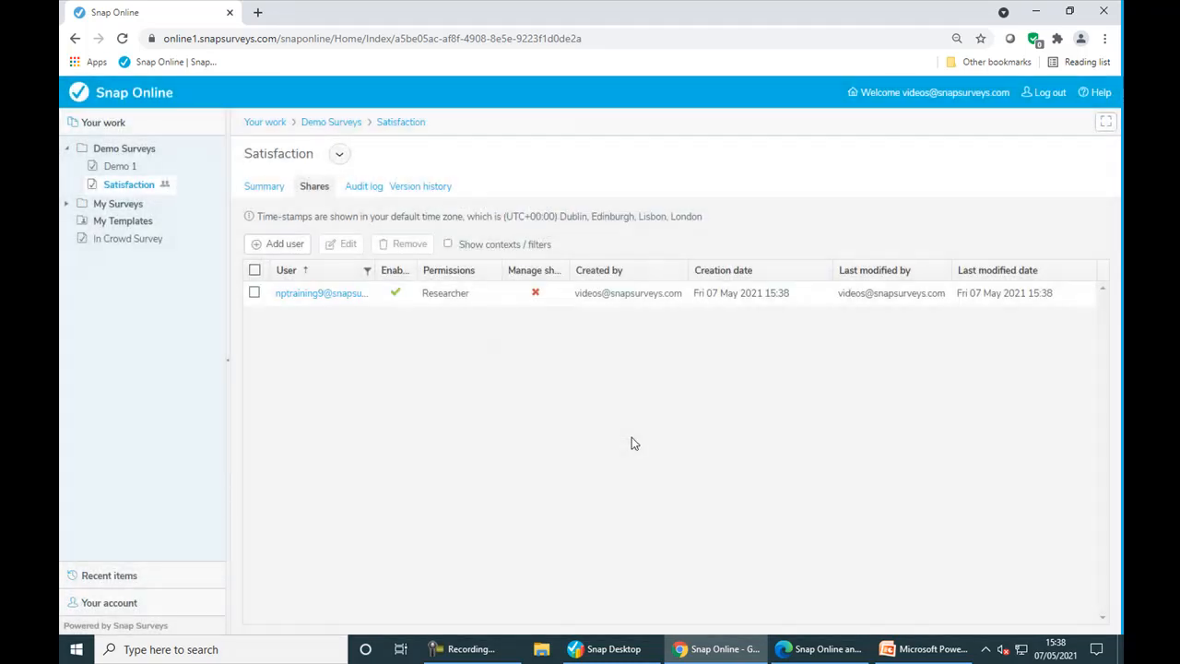
- Return to the Satisfaction summary, then switch back to the Edge Snap Online window
click(268, 190)
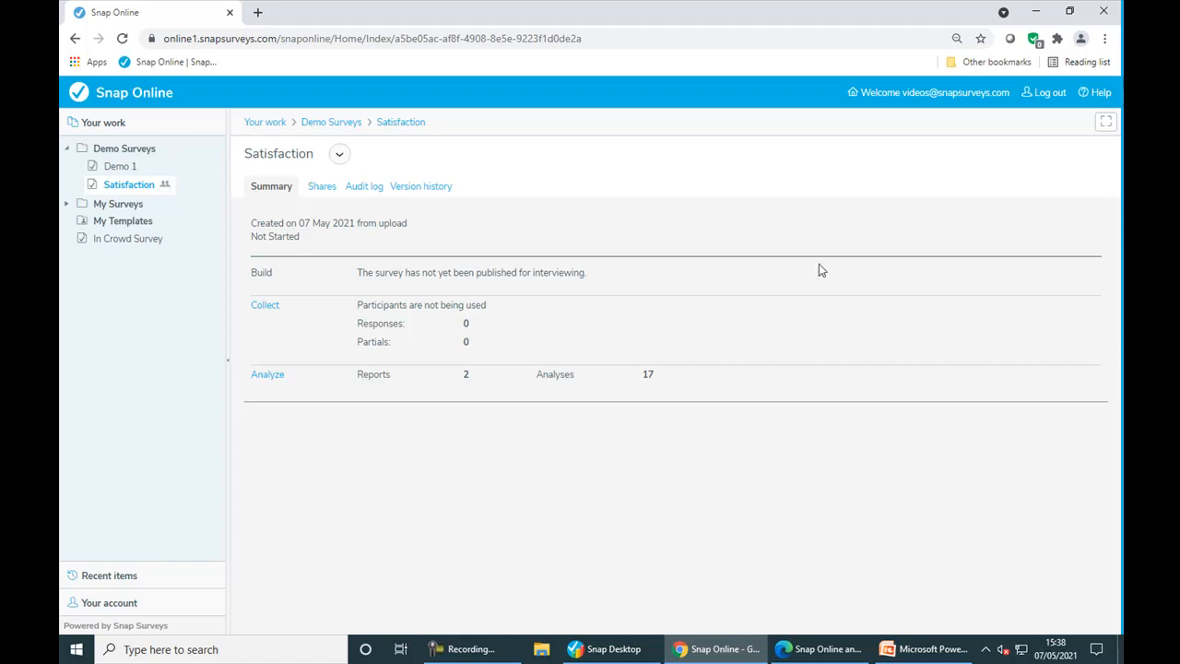
click(828, 651)
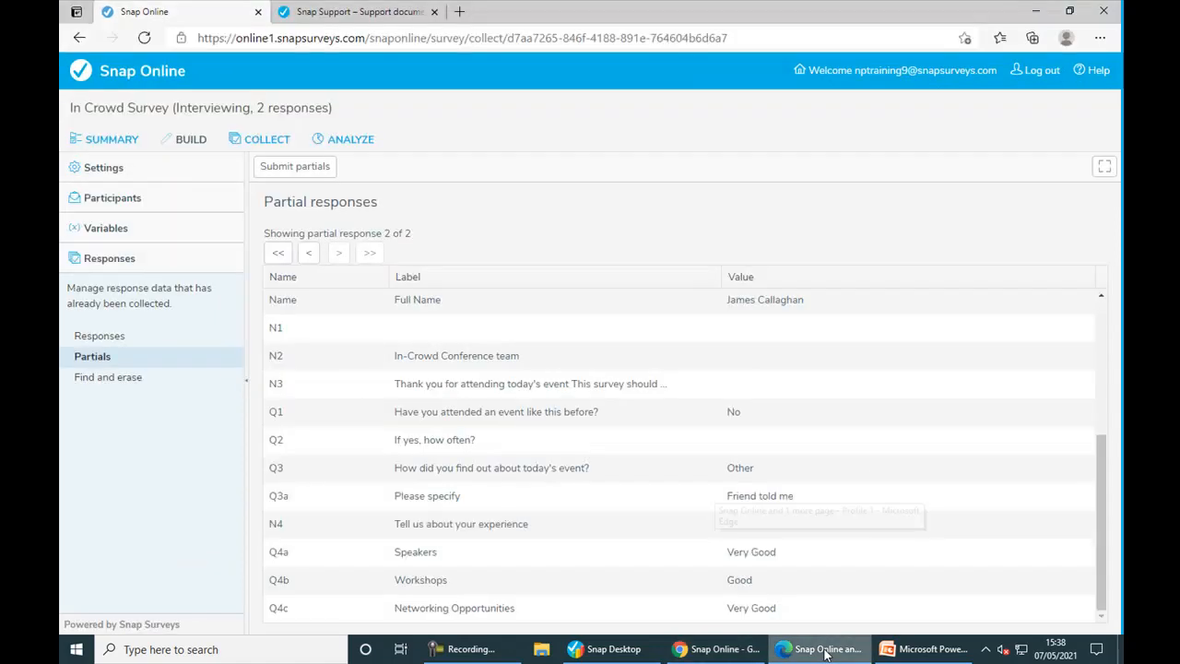
- From the home page, open Shared with you and browse the first sharing user's items
click(157, 79)
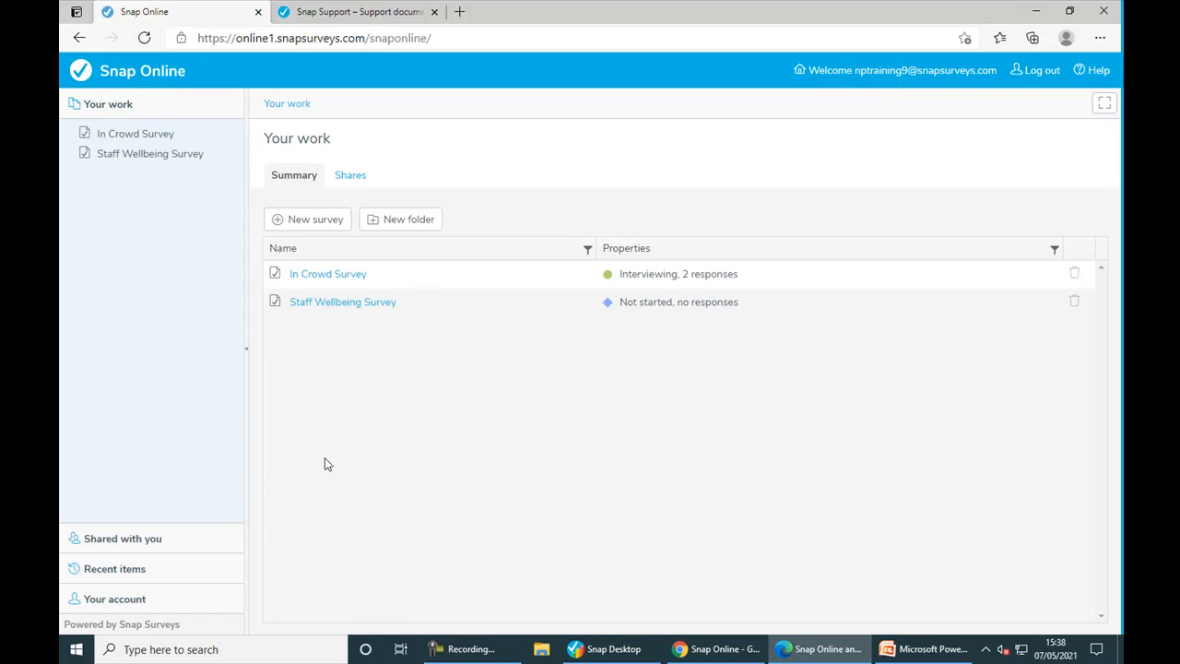
click(150, 542)
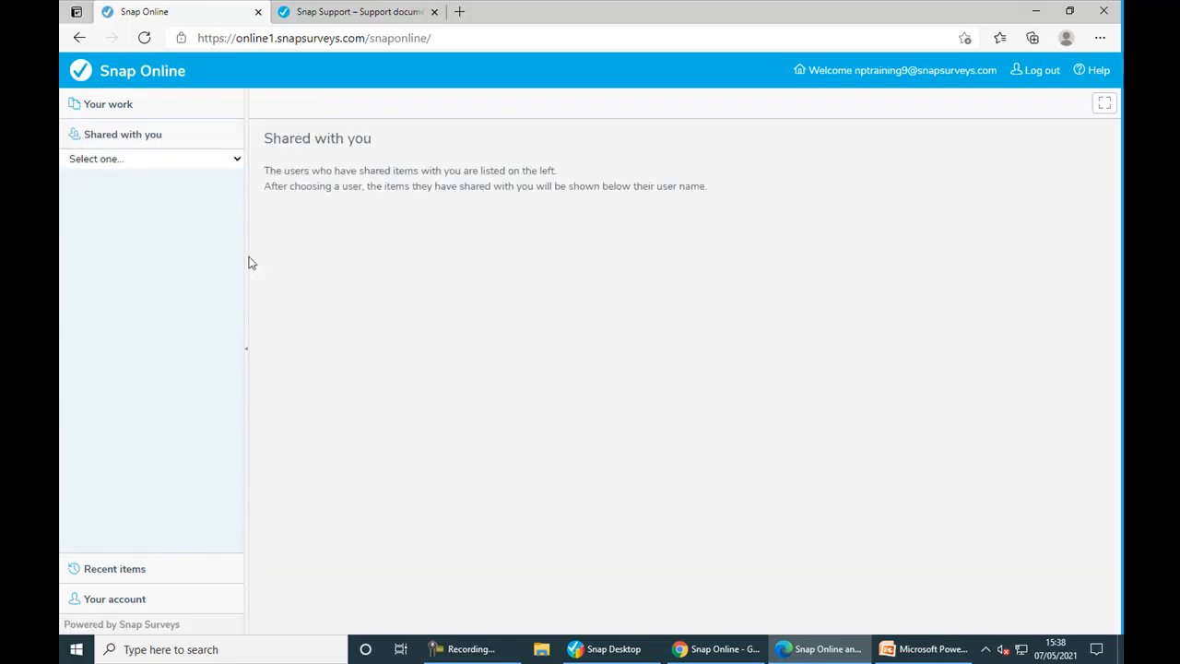
click(236, 163)
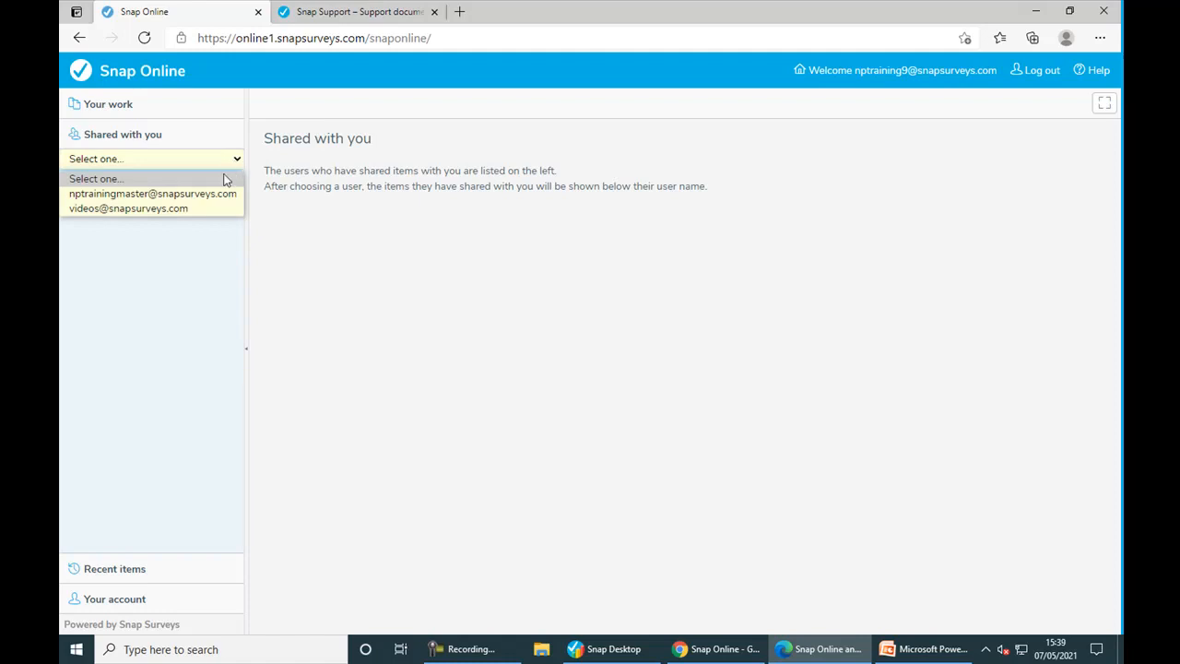
click(217, 200)
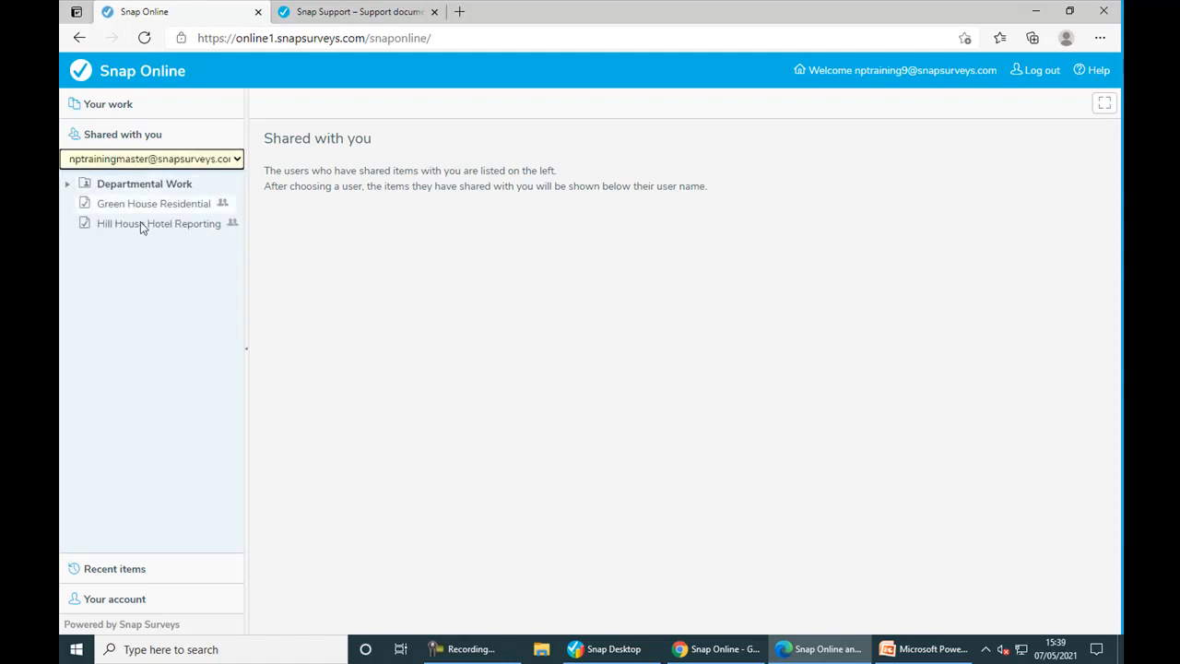
click(66, 186)
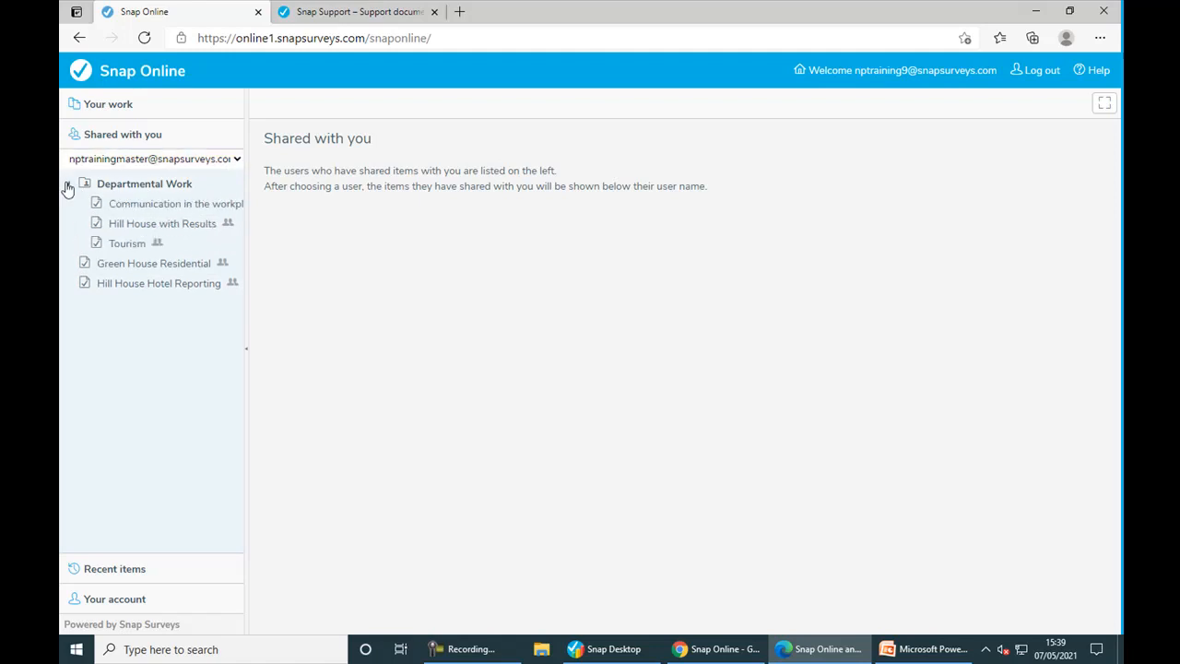
click(66, 185)
- Open the Satisfaction survey shared by the other user, then bring the Chrome window forward
click(235, 159)
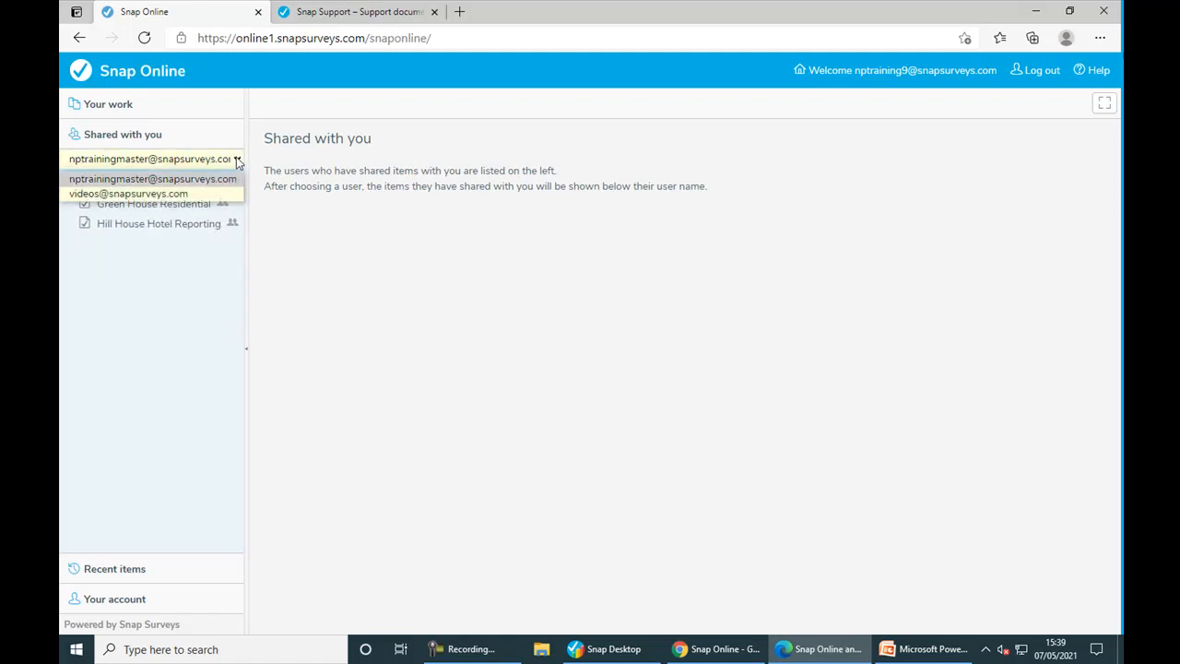
click(196, 196)
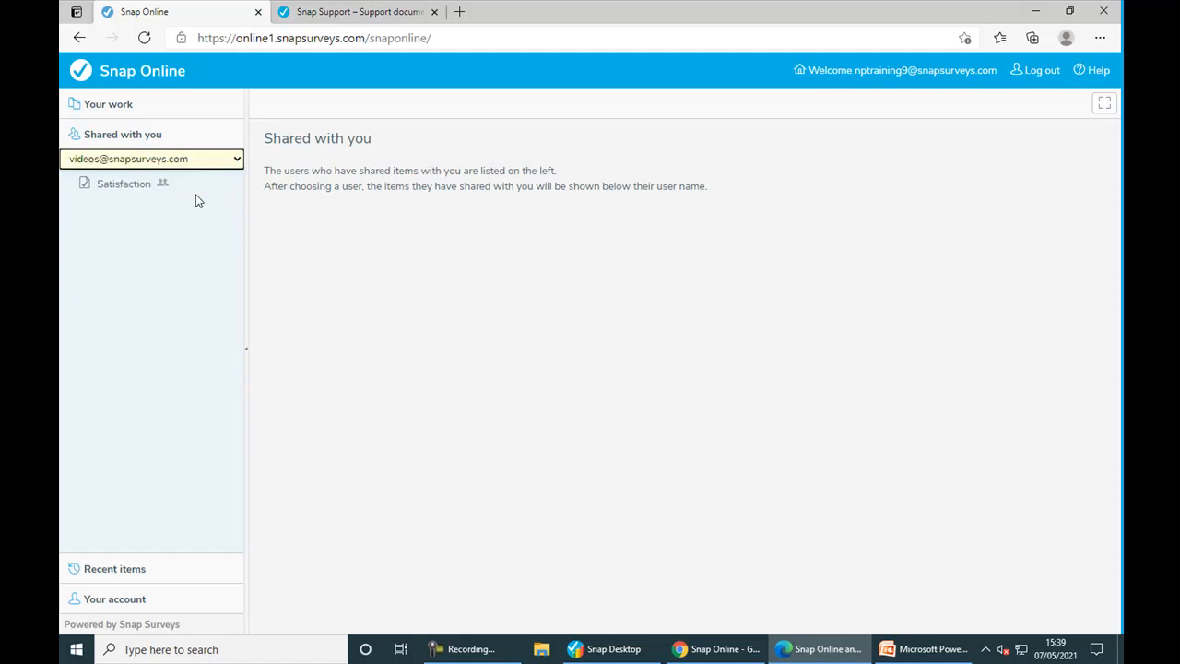
click(134, 187)
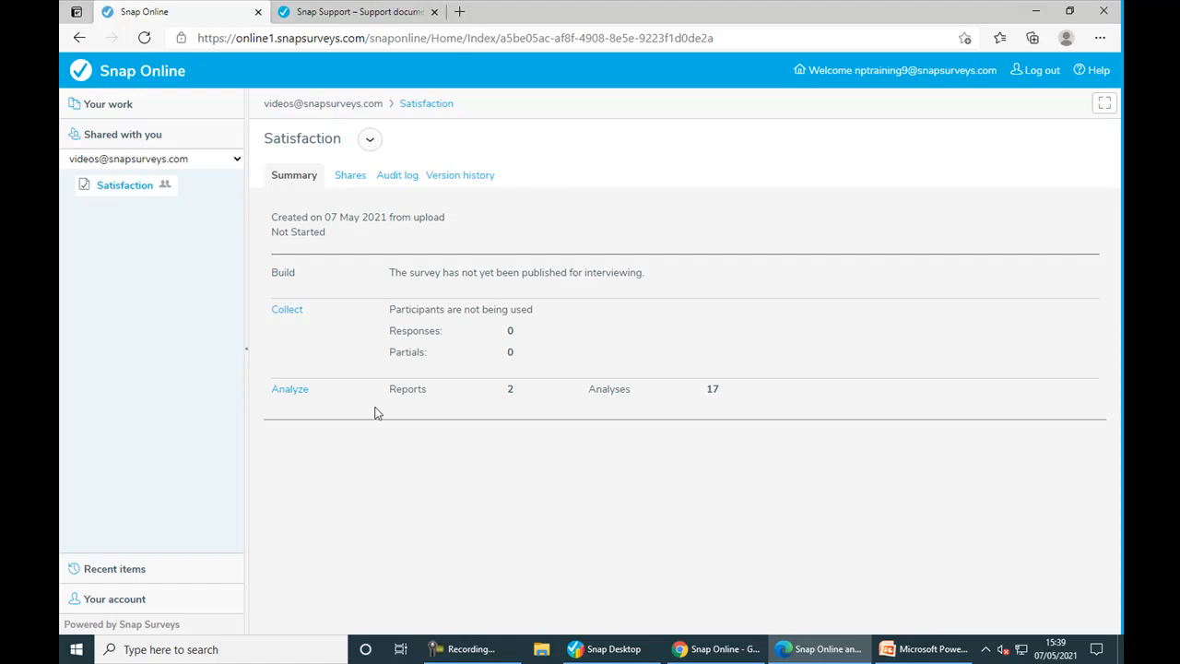
click(725, 652)
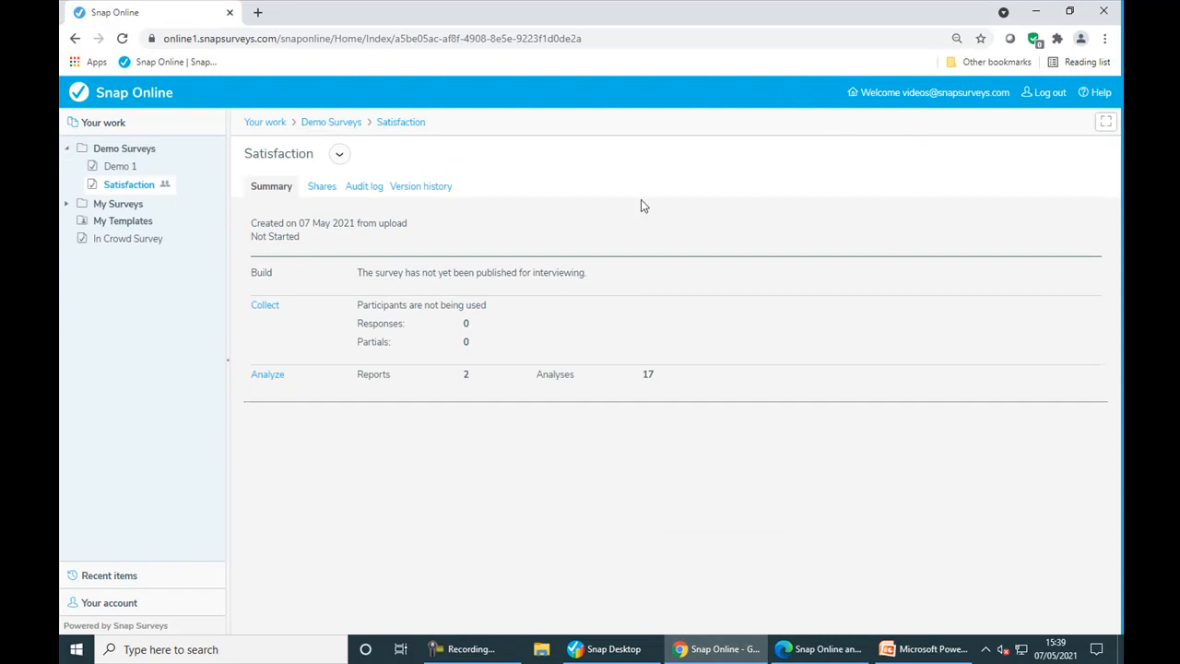
- Start interviewing immediately for In Crowd Survey from its Collect page
click(128, 241)
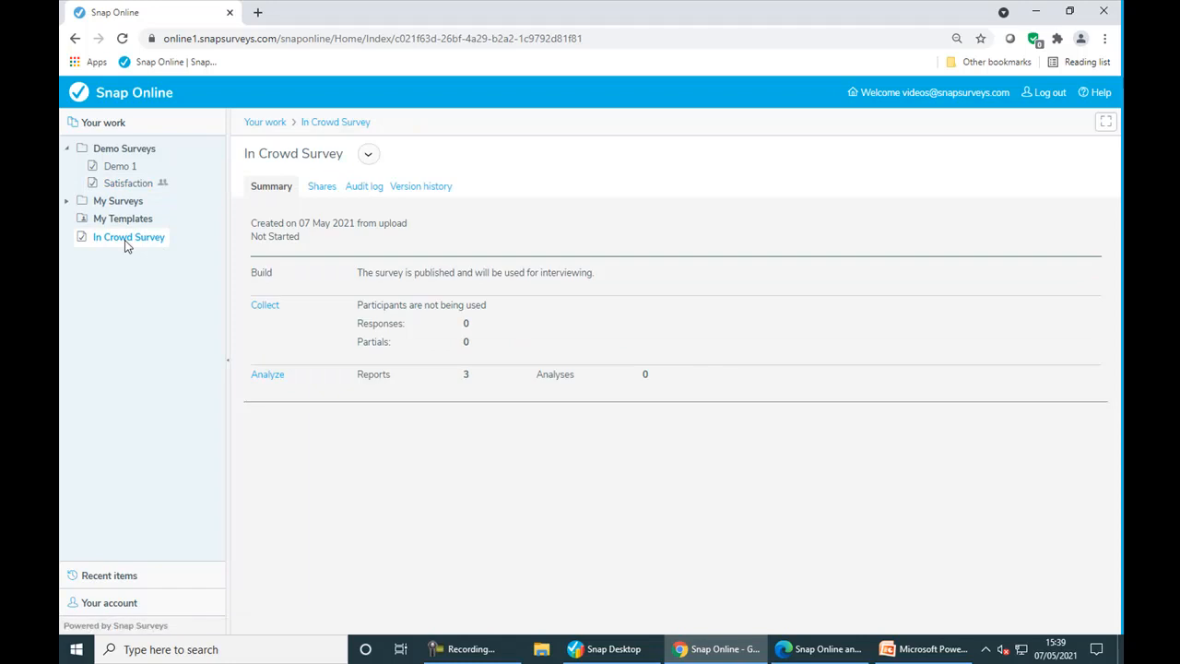
click(272, 306)
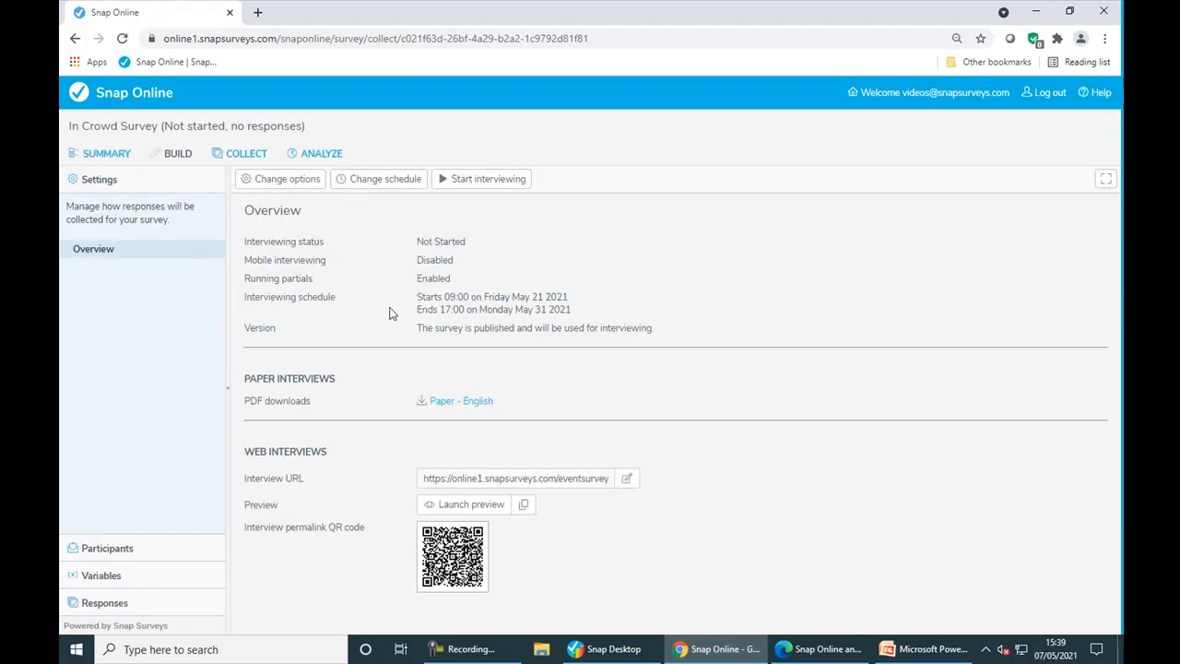
click(495, 185)
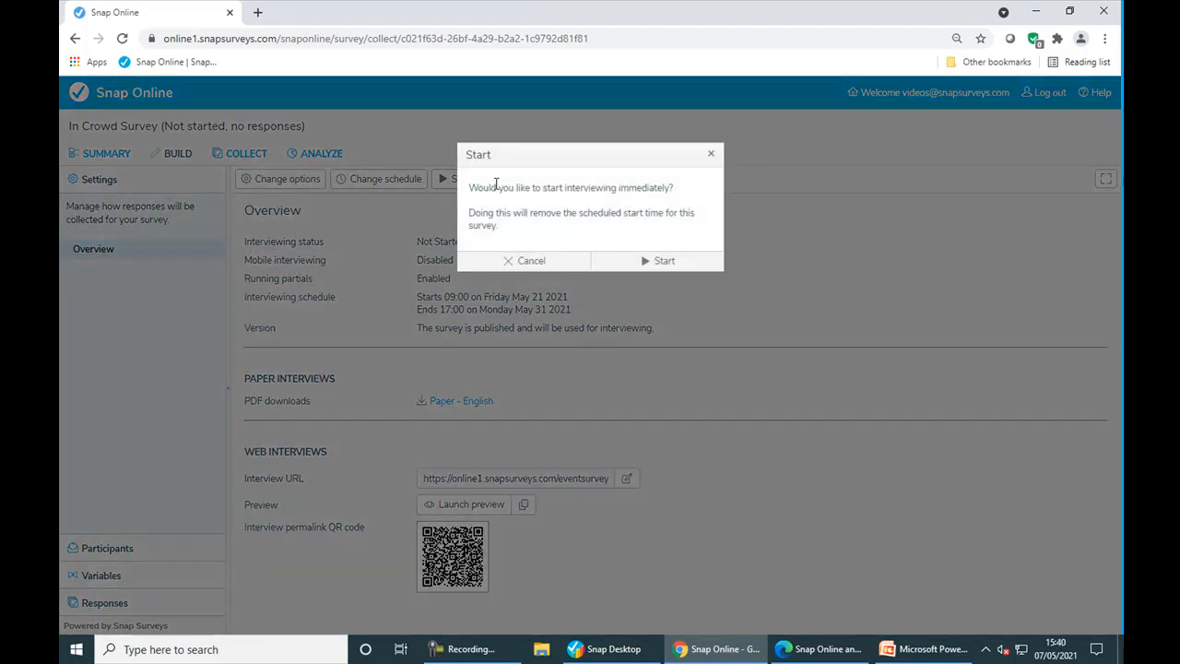
click(621, 266)
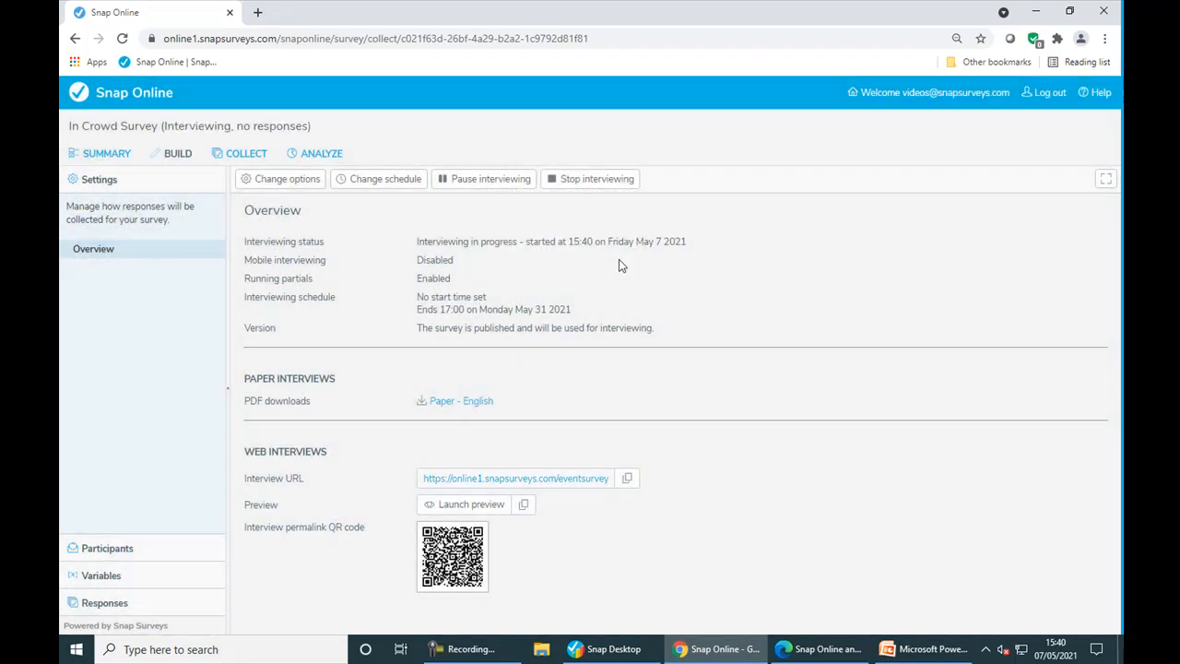
- Open the live survey and answer Yes to attending before and Monthly for frequency
click(557, 482)
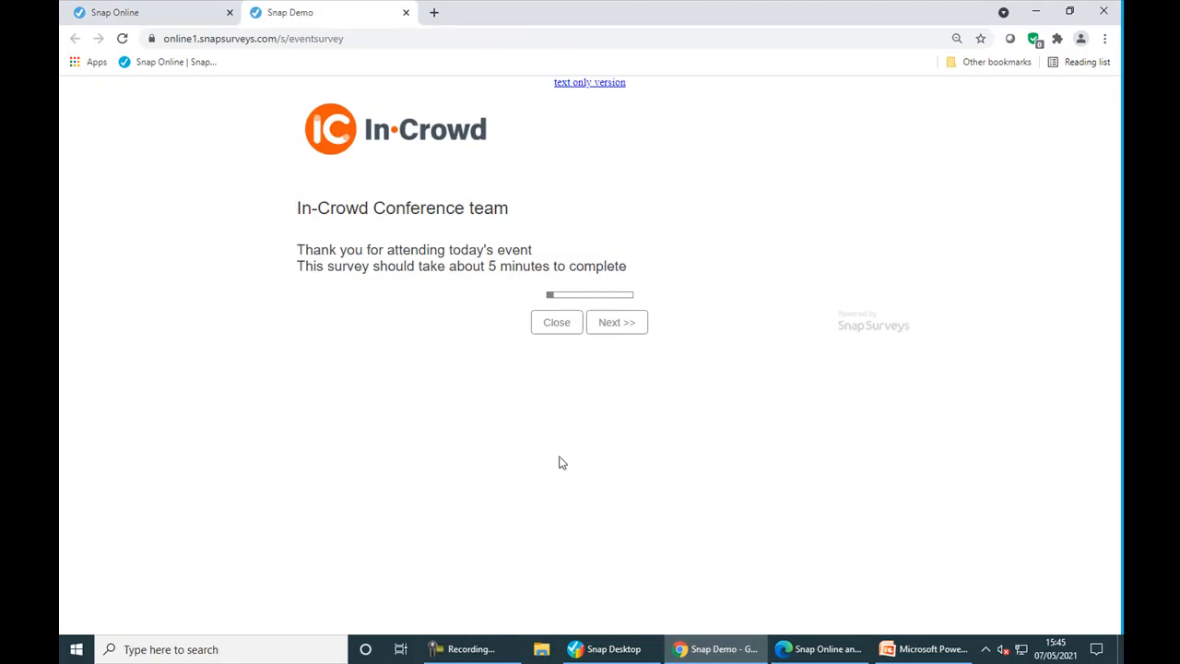
click(638, 328)
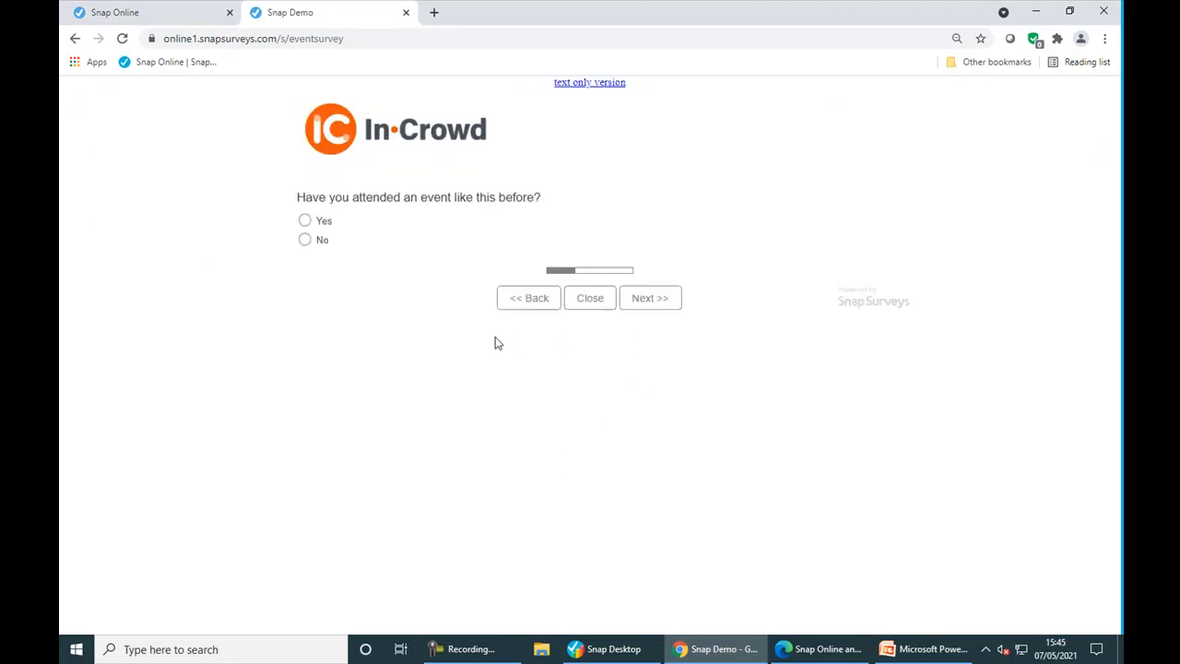
click(304, 220)
click(342, 320)
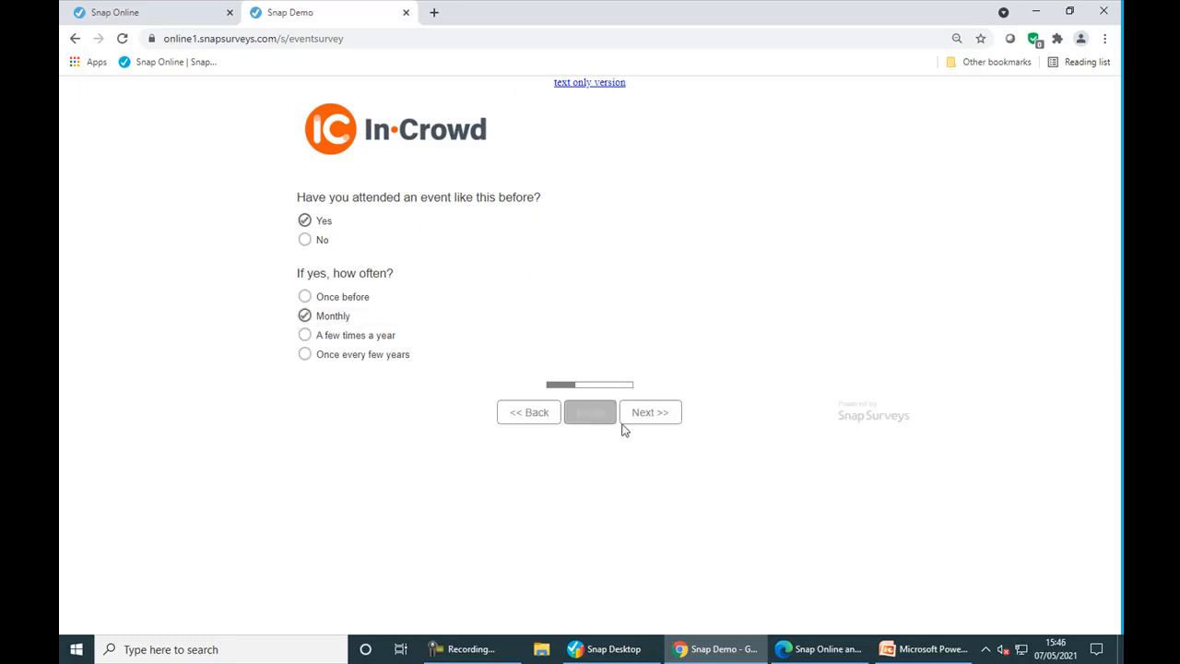
click(663, 417)
- Rate Speakers Very Good, Workshops Ok, Networking Opportunities Good, and answer the attend-next-year question
click(551, 234)
click(705, 258)
click(628, 282)
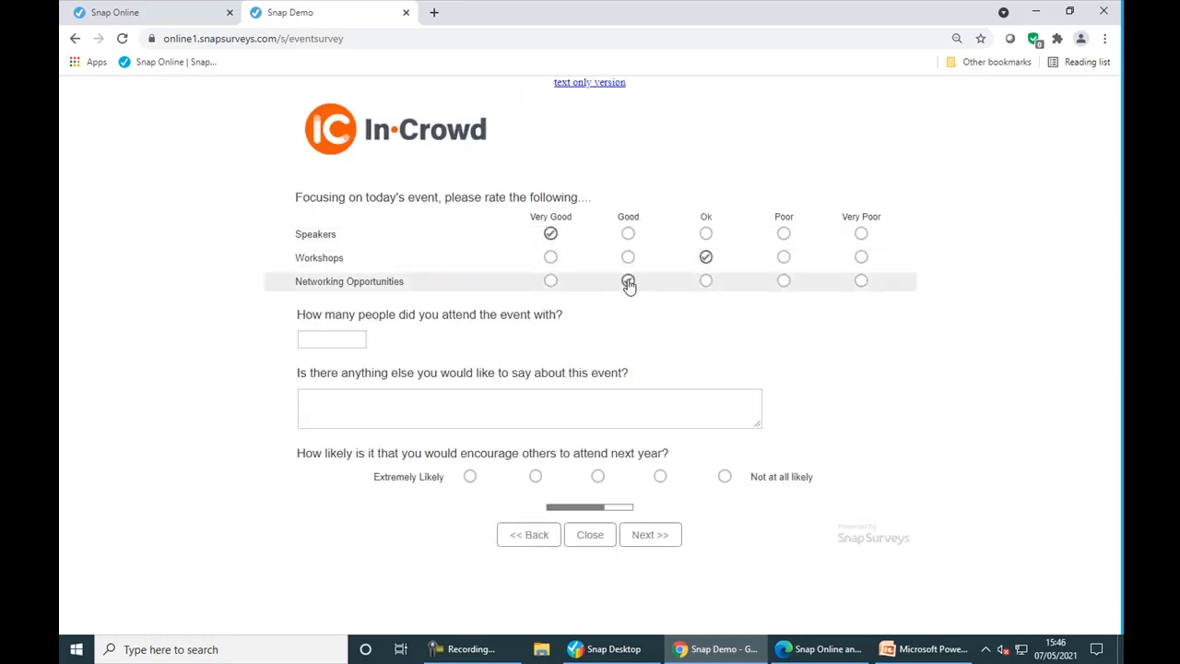
click(535, 477)
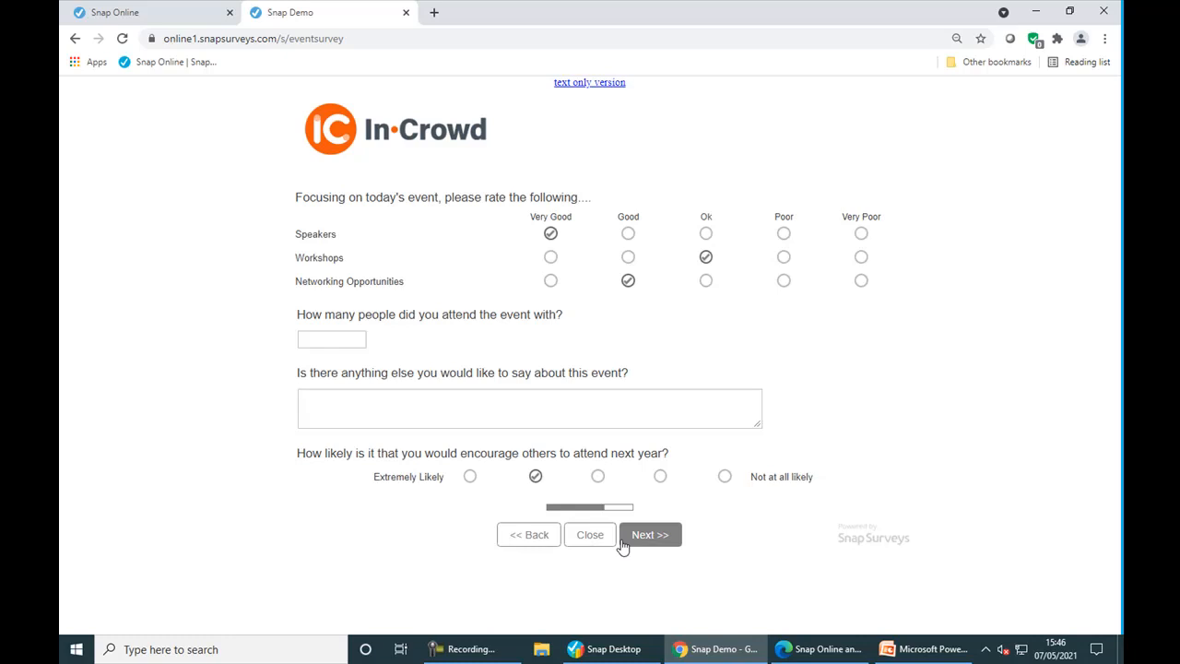
click(666, 544)
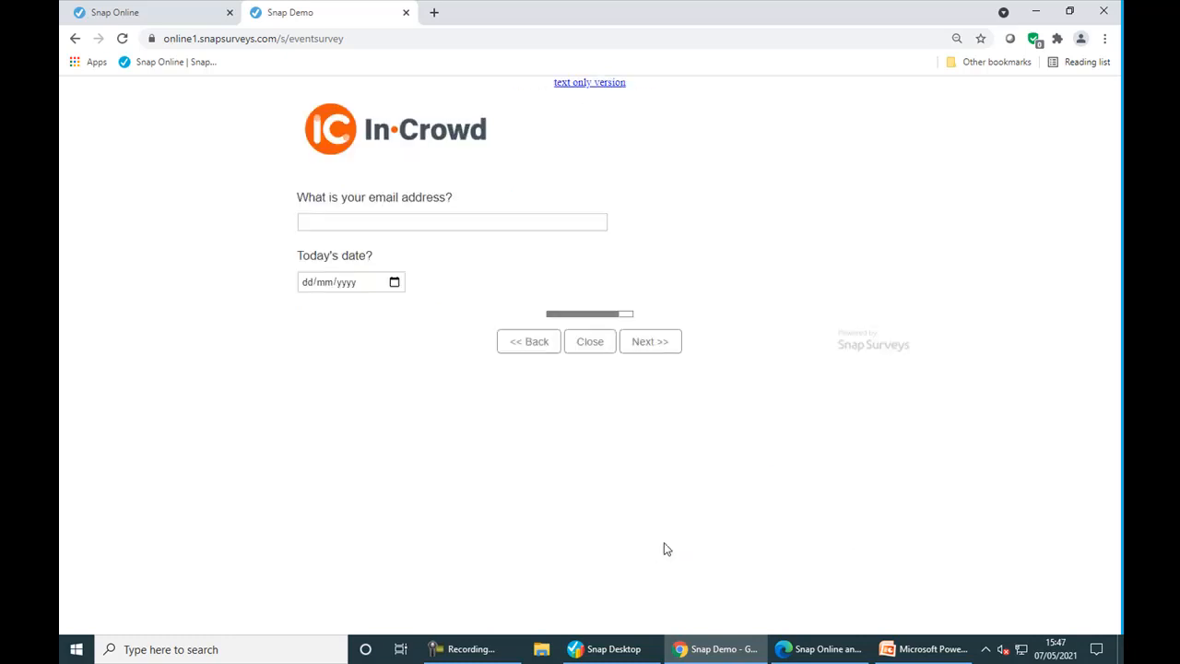
- Set today's date to 30/05/2021 and submit the test response
click(394, 283)
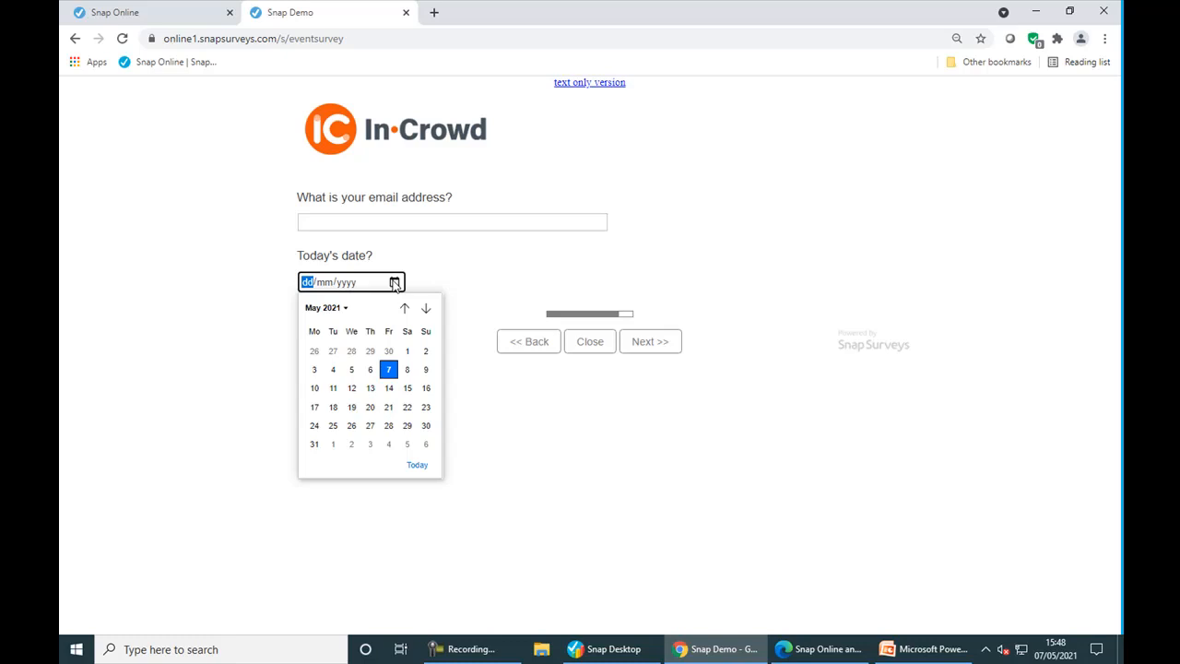
click(426, 426)
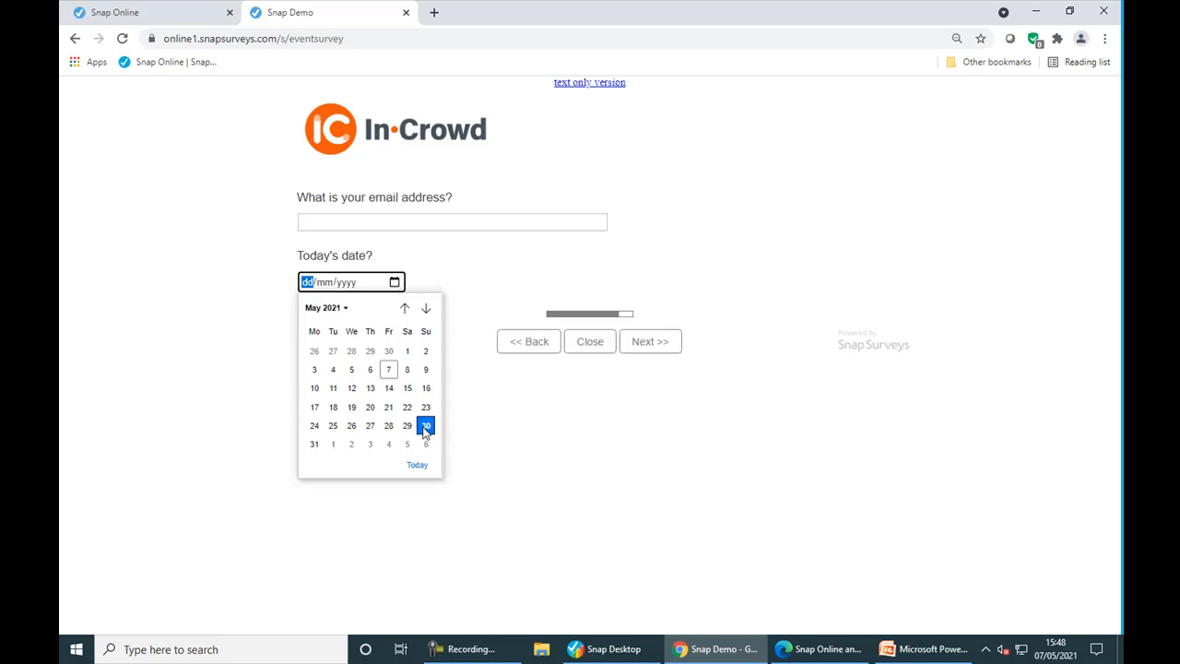
click(674, 359)
click(642, 267)
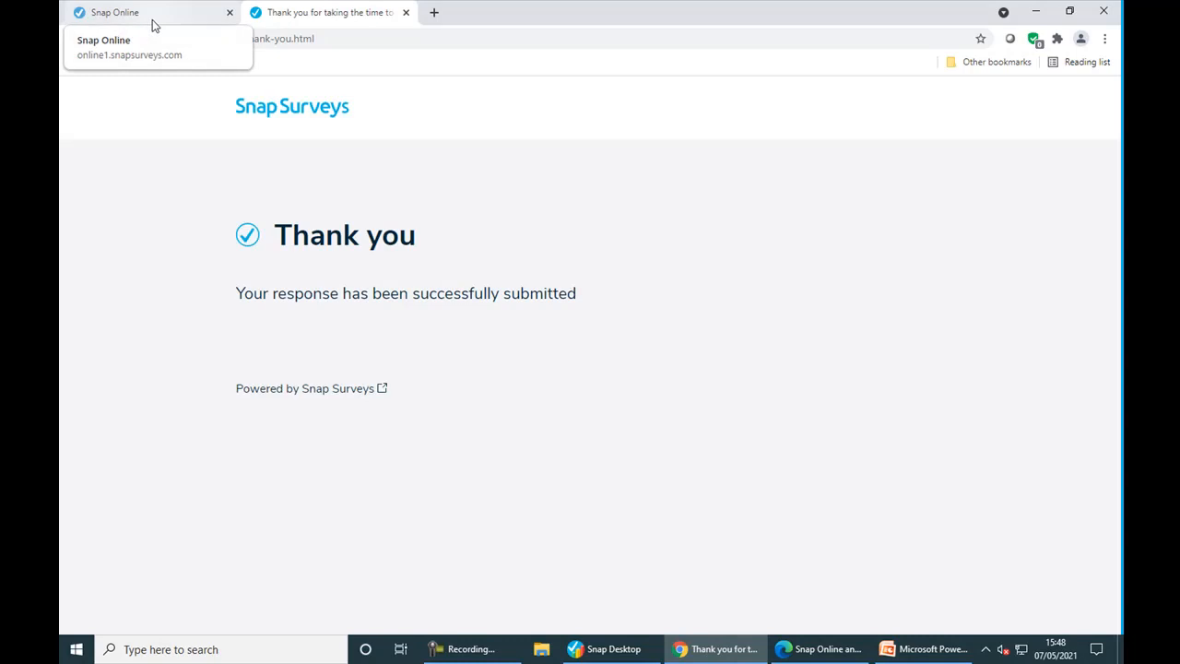
- Reload the In Crowd Survey's Collect page to see 1 response, then switch to Snap Desktop
click(154, 26)
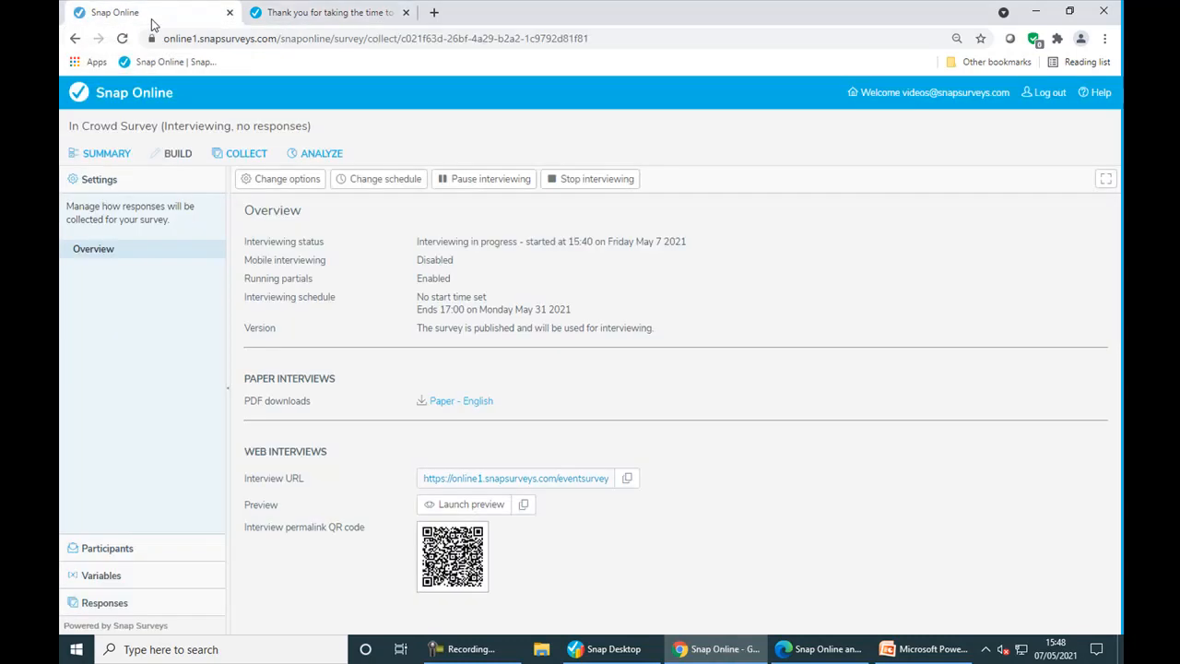
click(229, 151)
click(601, 653)
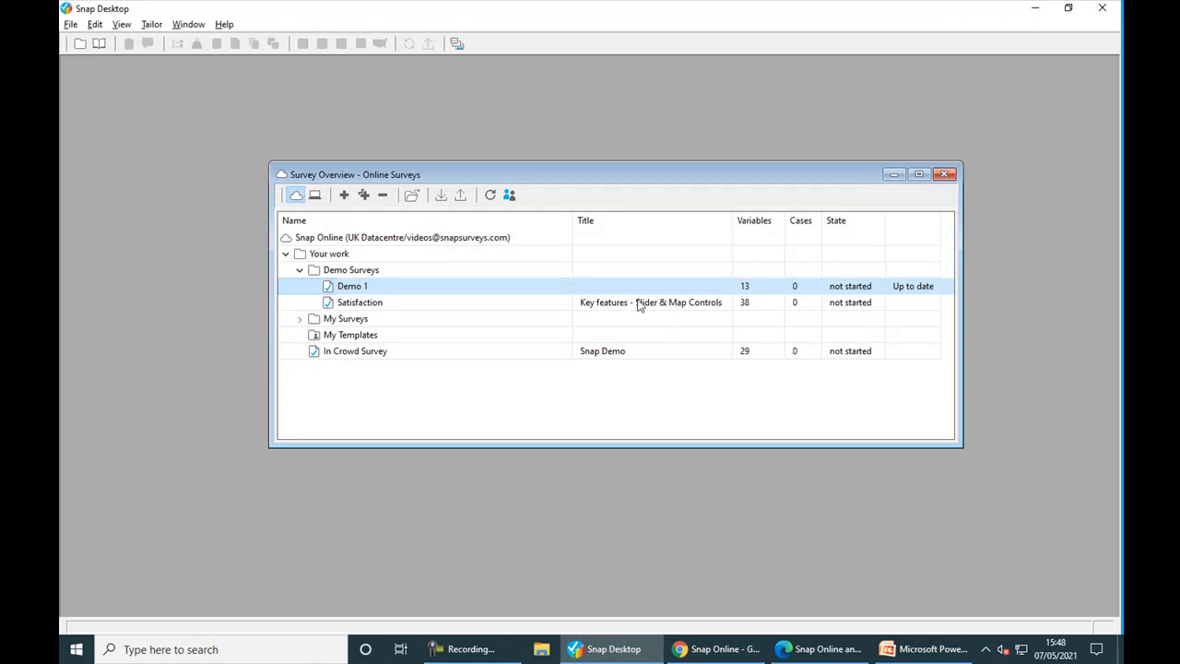
- Refresh the Survey Overview so In Crowd Survey shows started with 1 case, then switch to Snap XMP Help
click(490, 195)
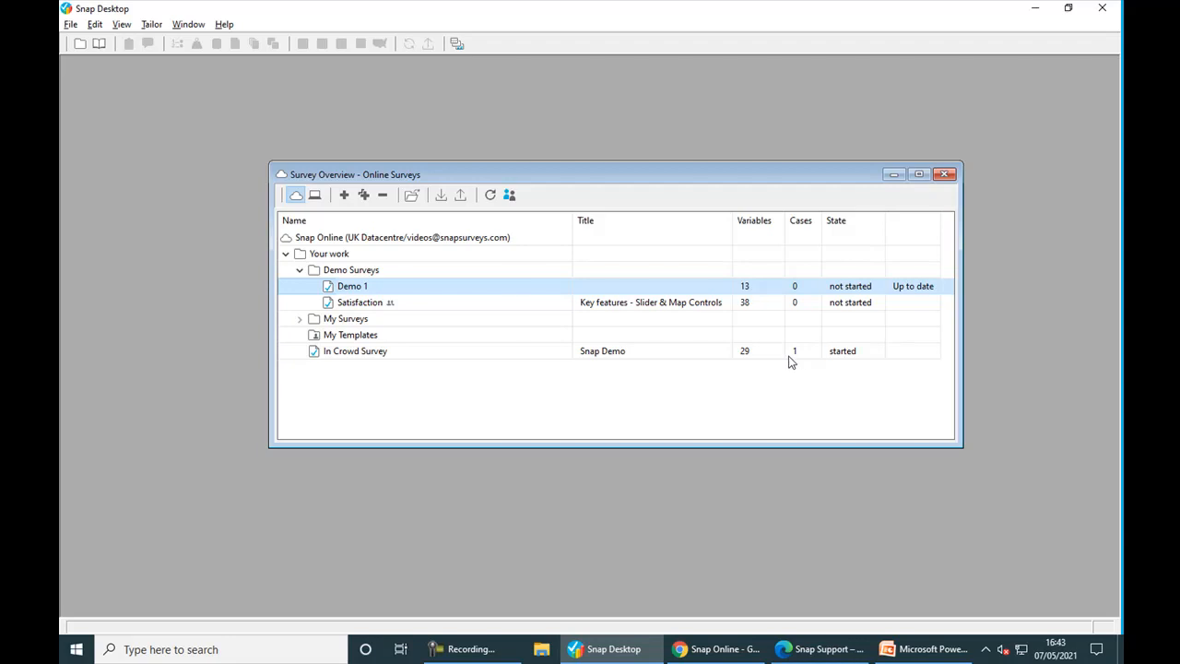
key(alt+Tab)
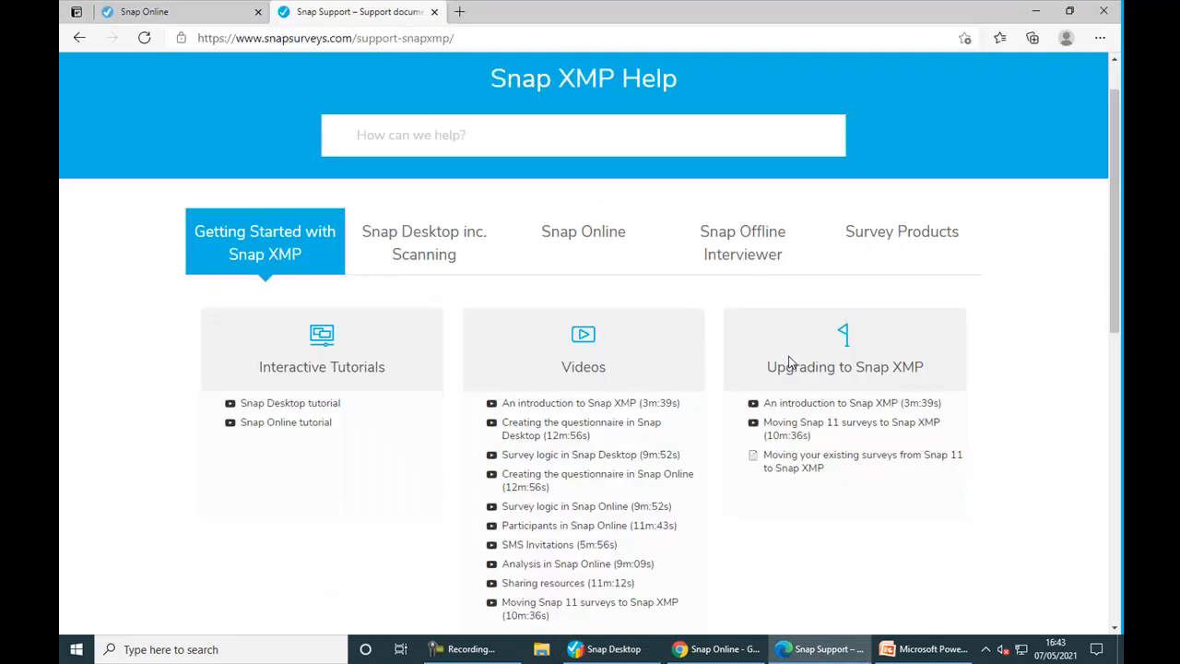